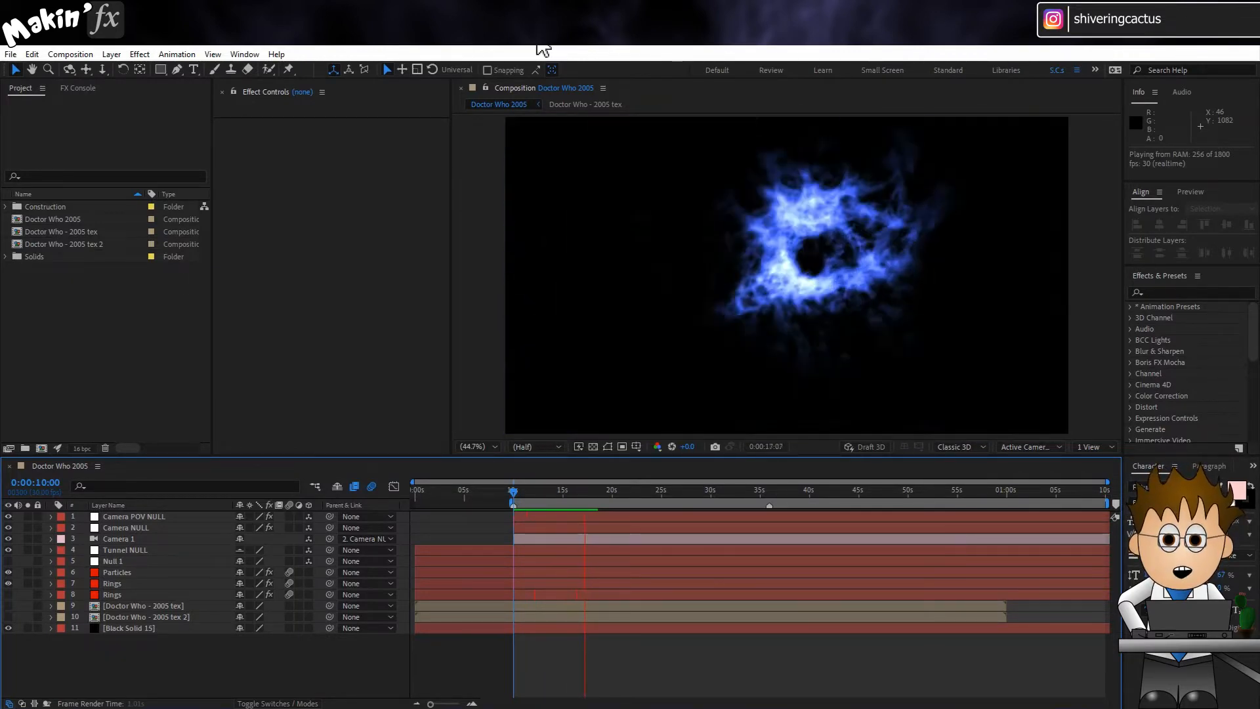
Step: Add the Doctor Who 2005 composition to the render queue and set its output module format to PNG Sequence
click(511, 491)
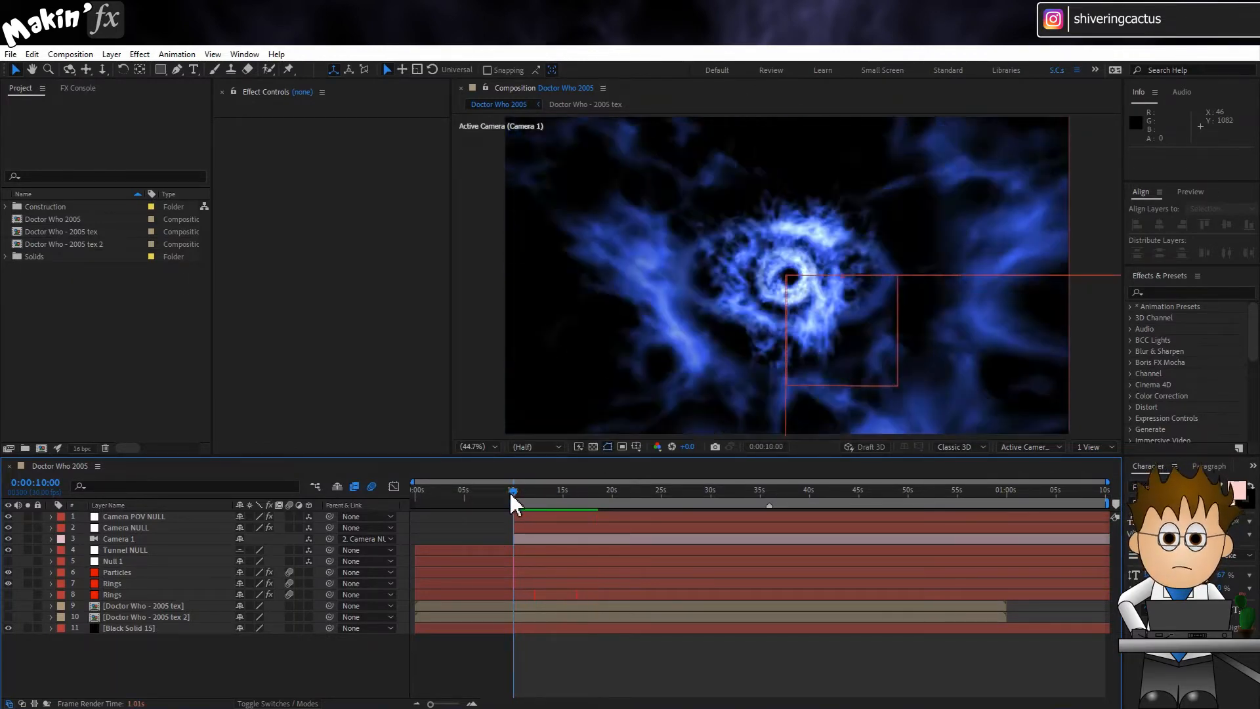
click(10, 55)
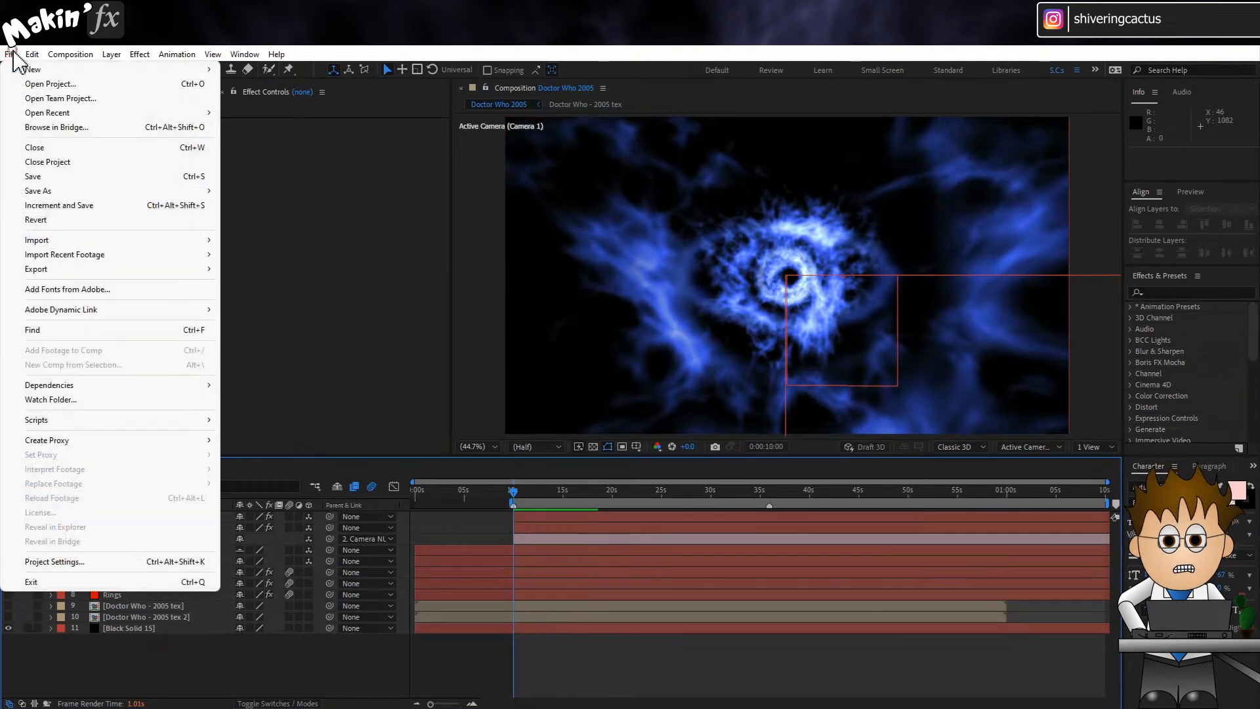
mouse_move(68, 269)
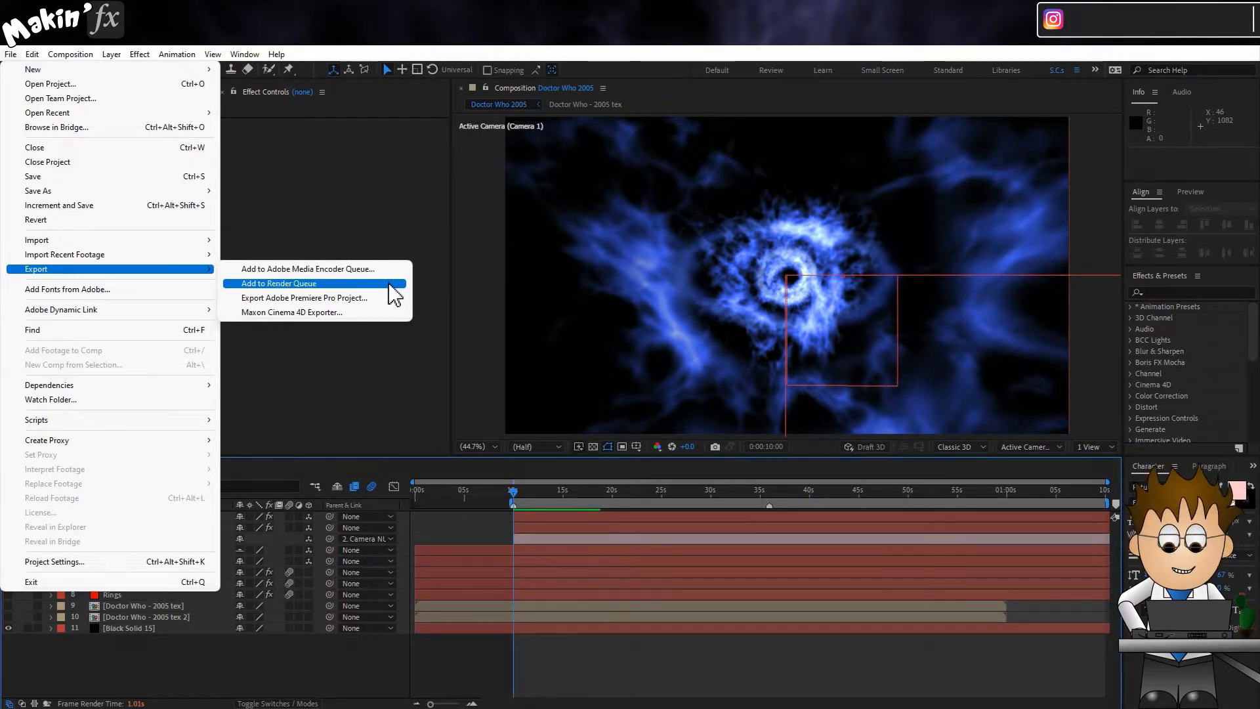
click(389, 282)
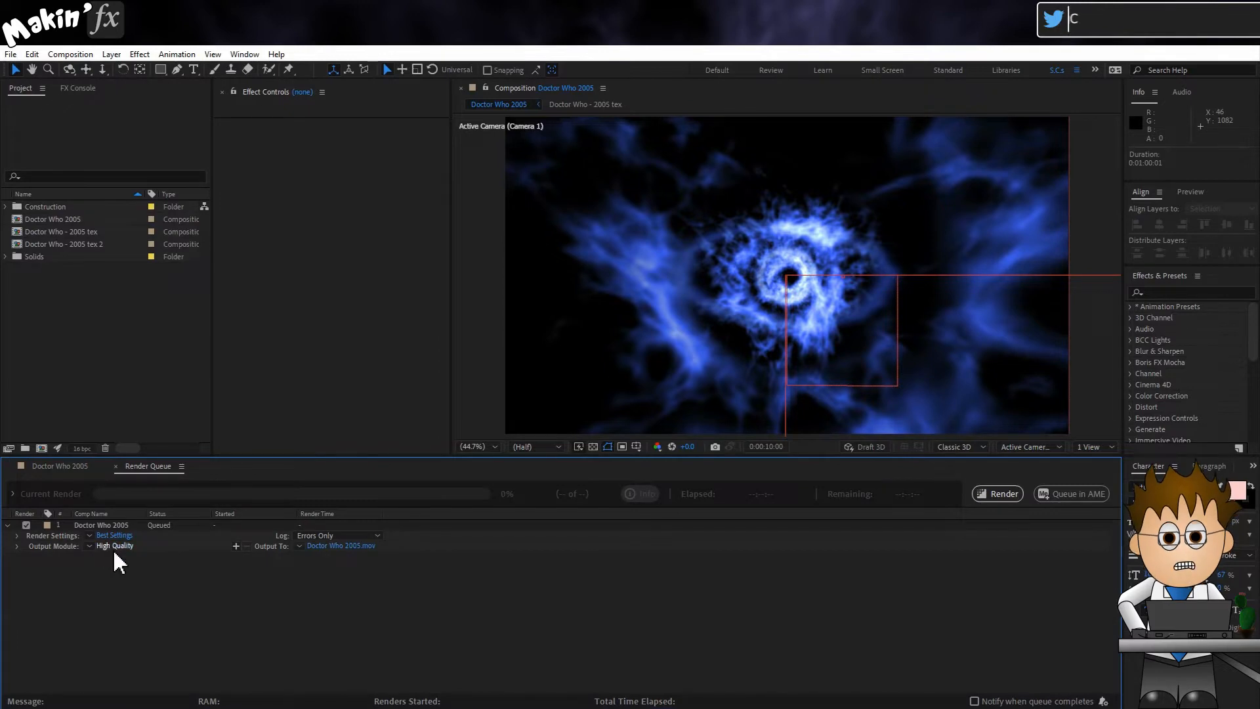
click(114, 546)
click(586, 215)
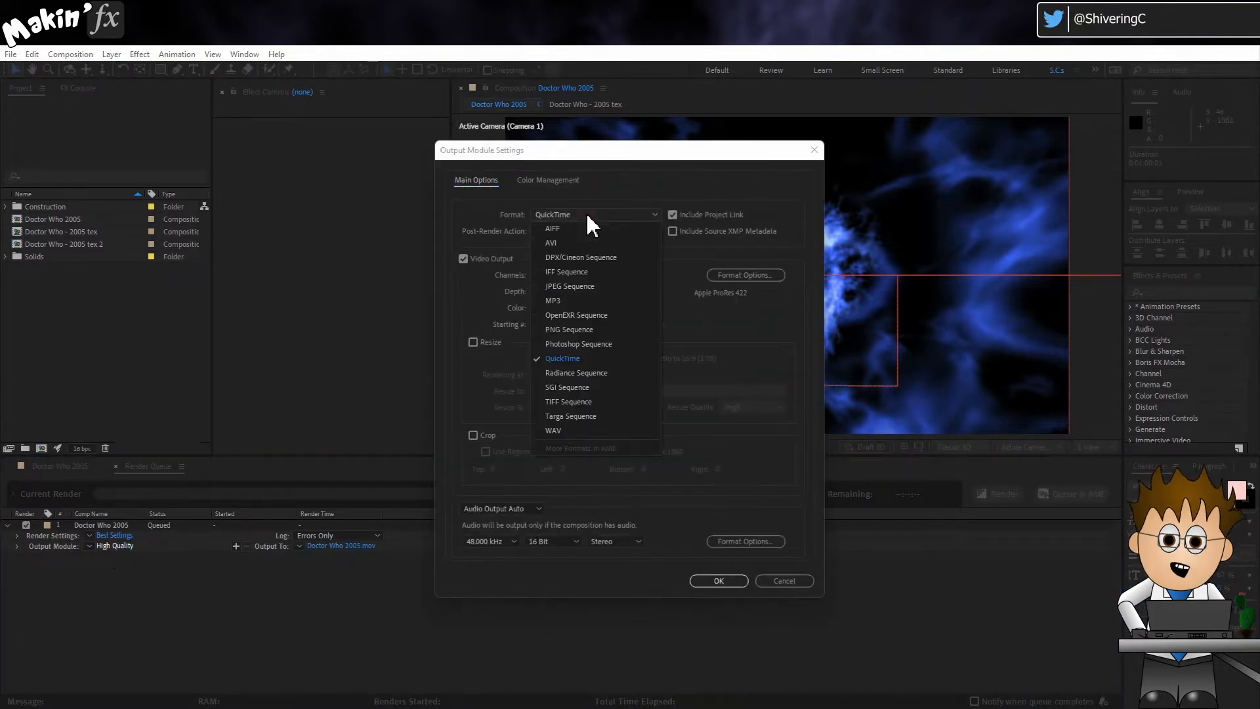
click(602, 330)
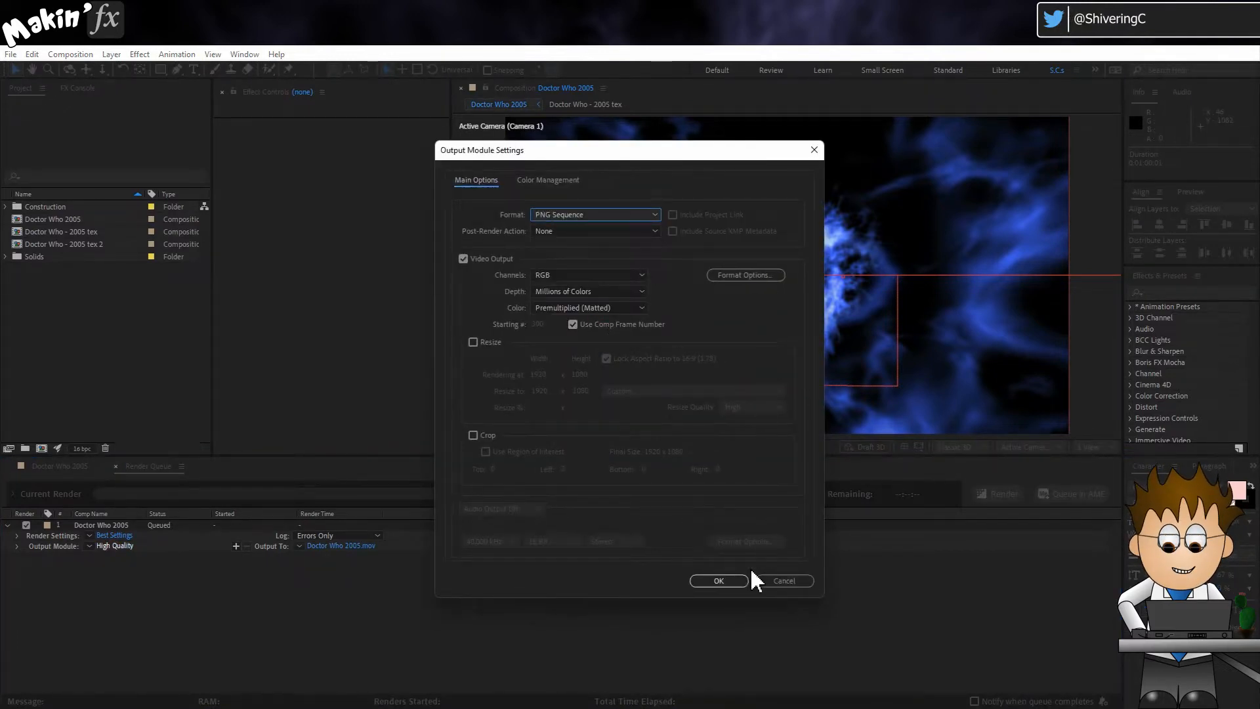
click(728, 582)
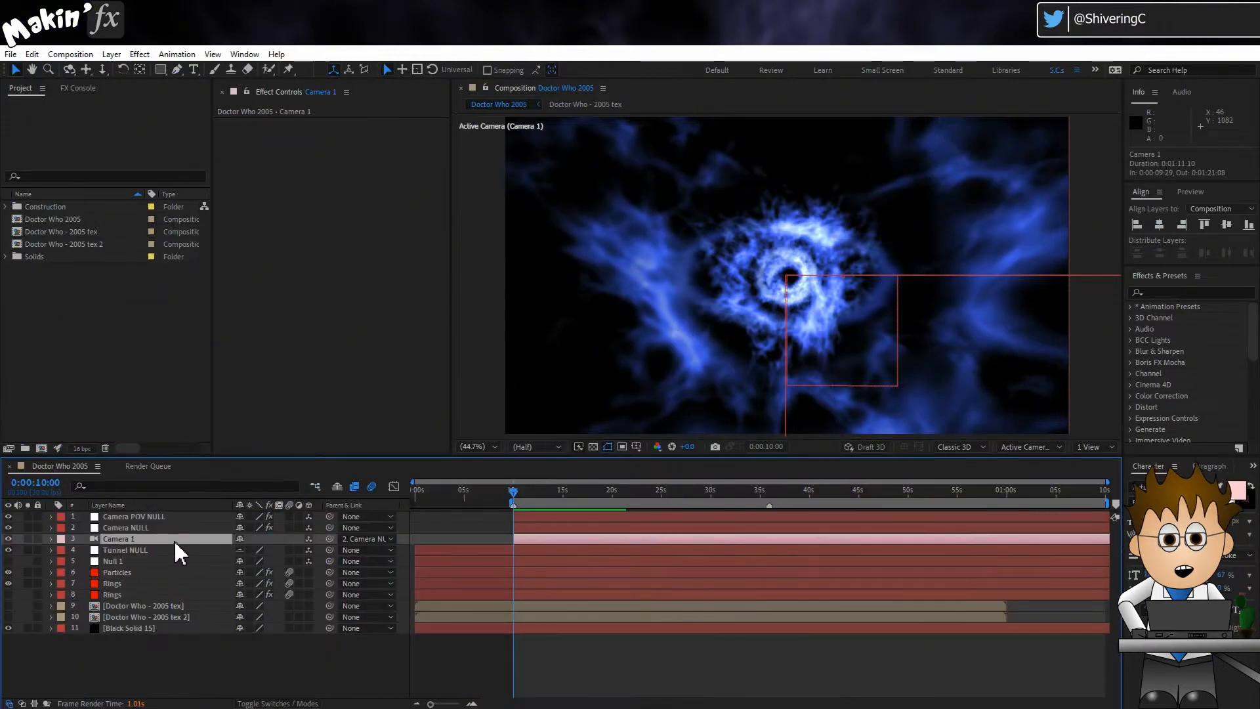
Step: Create a new one-node camera directly above the Camera 1 layer
click(116, 516)
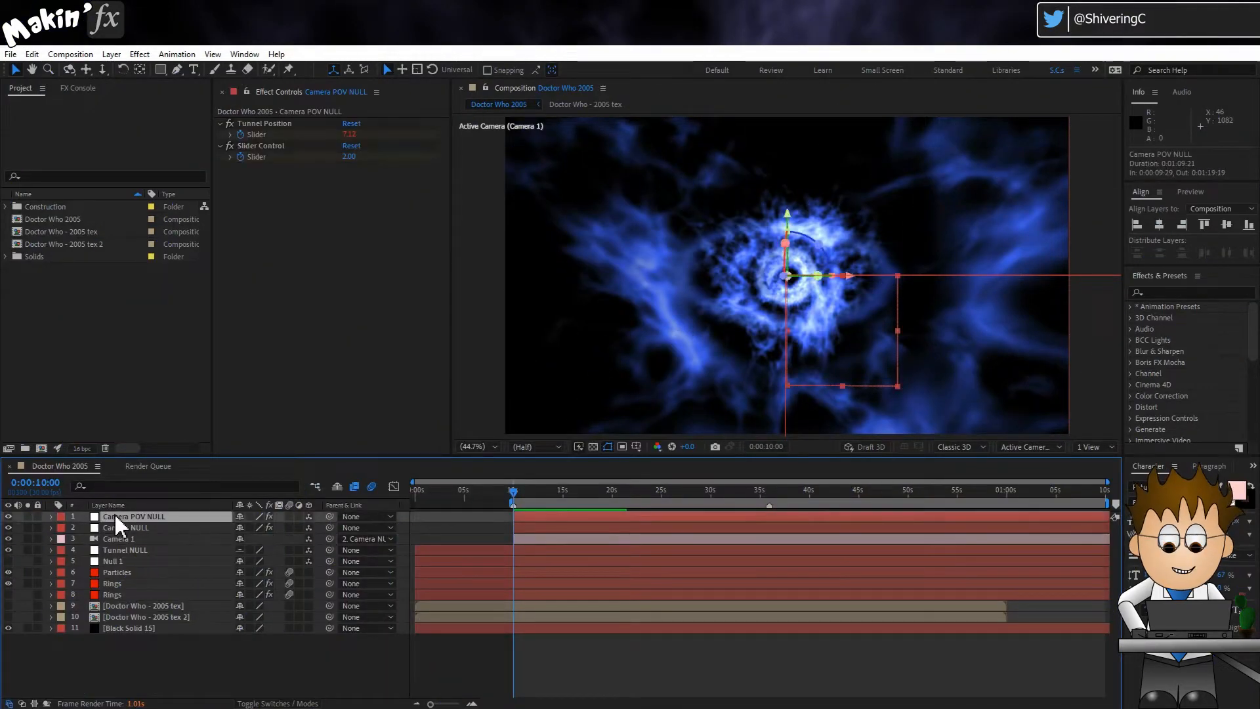
click(179, 538)
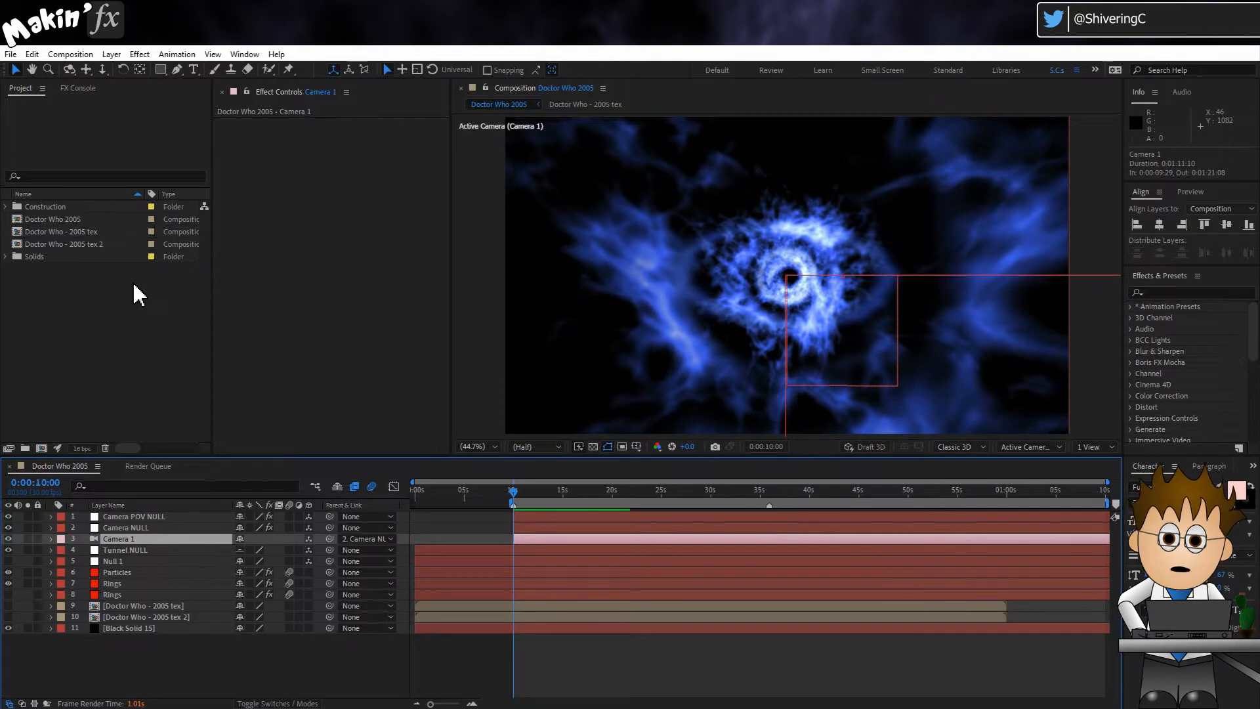
click(109, 55)
mouse_move(115, 70)
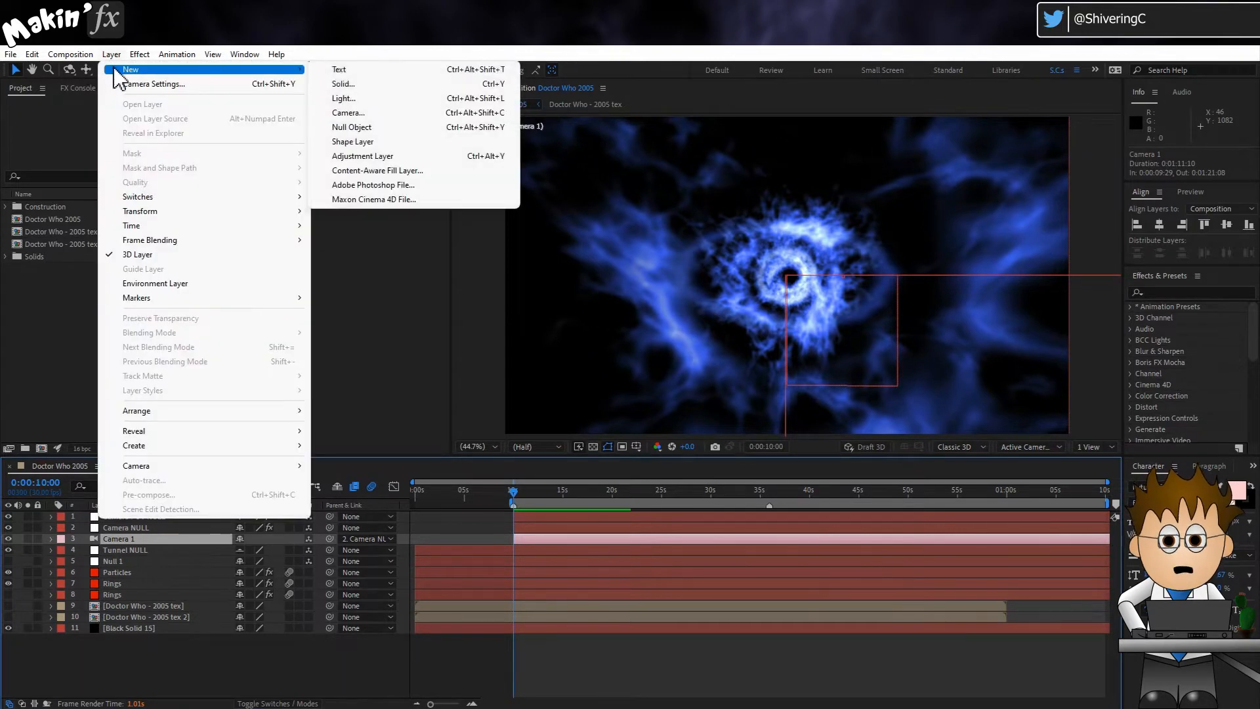
click(426, 114)
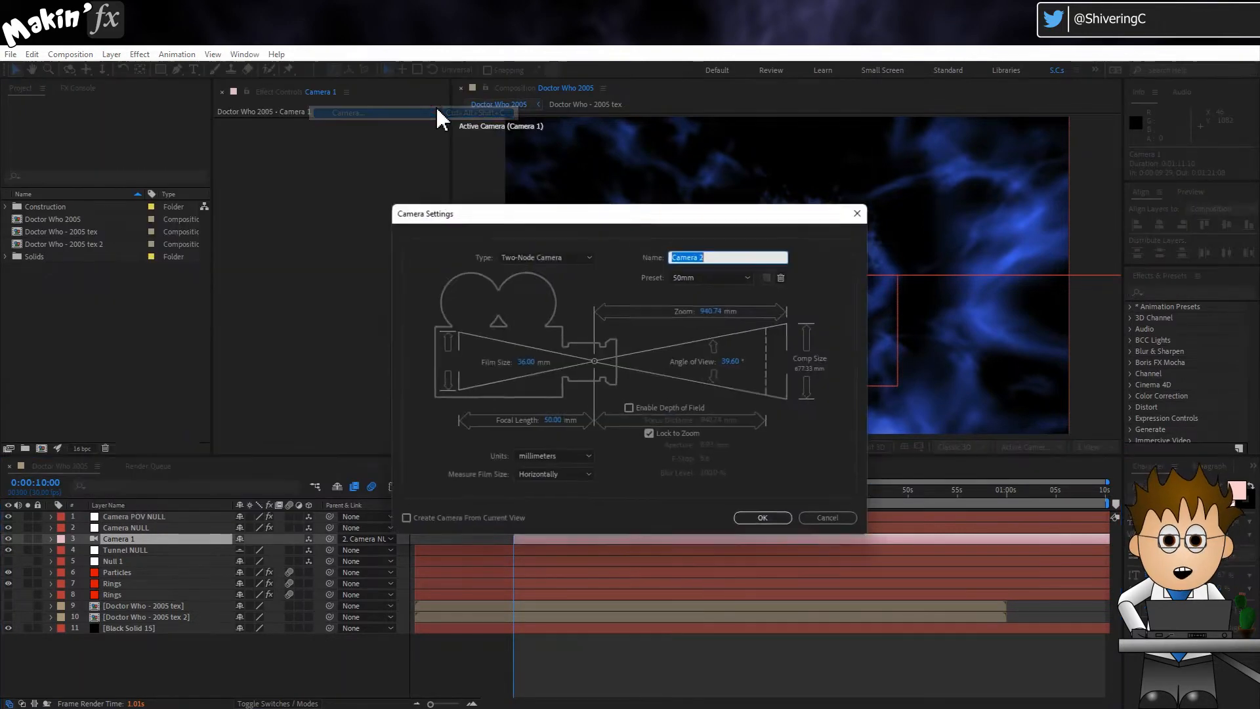
click(589, 257)
click(582, 270)
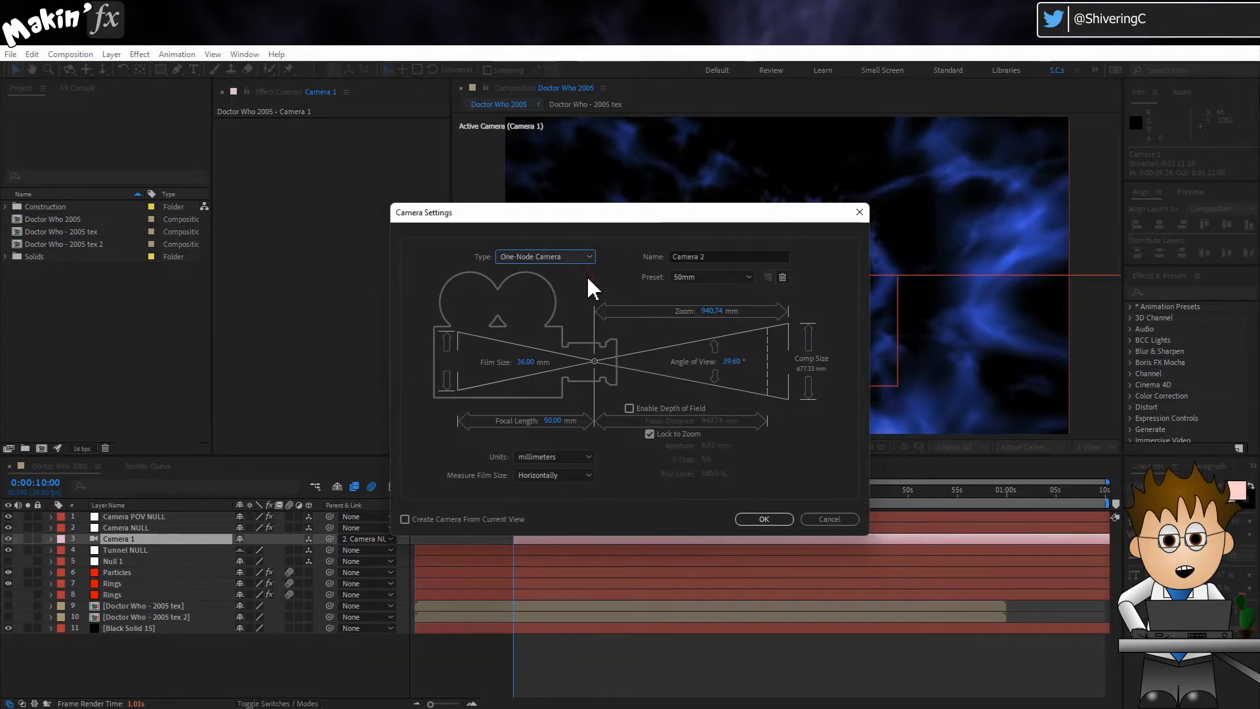
click(763, 519)
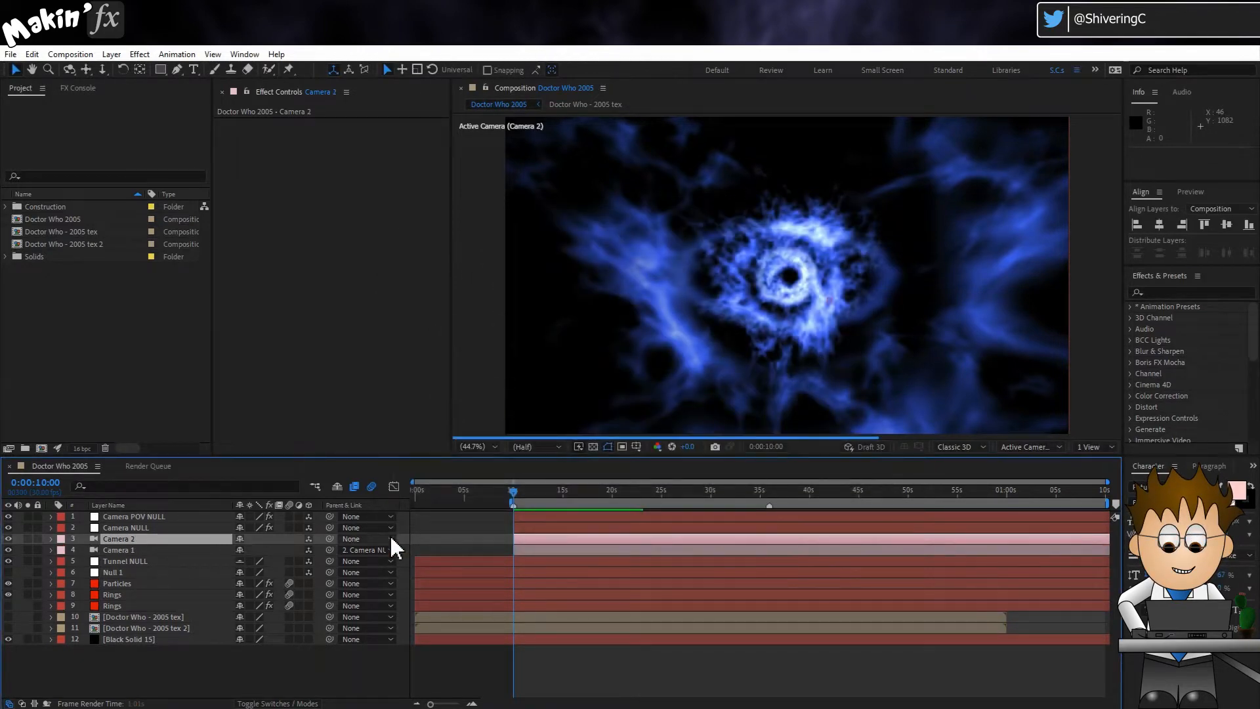
Step: Parent the new camera to Camera 1 and rename it Back Cam
drag(330, 538, 134, 553)
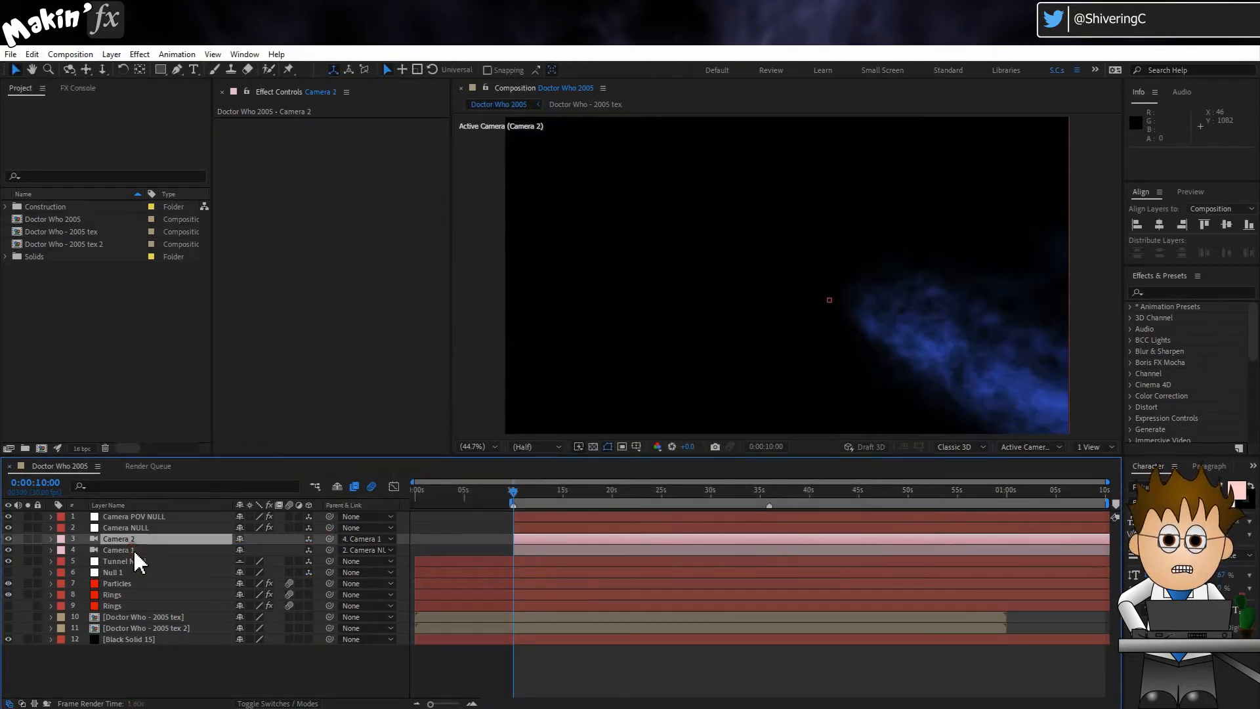
key(Return)
text(Ba)
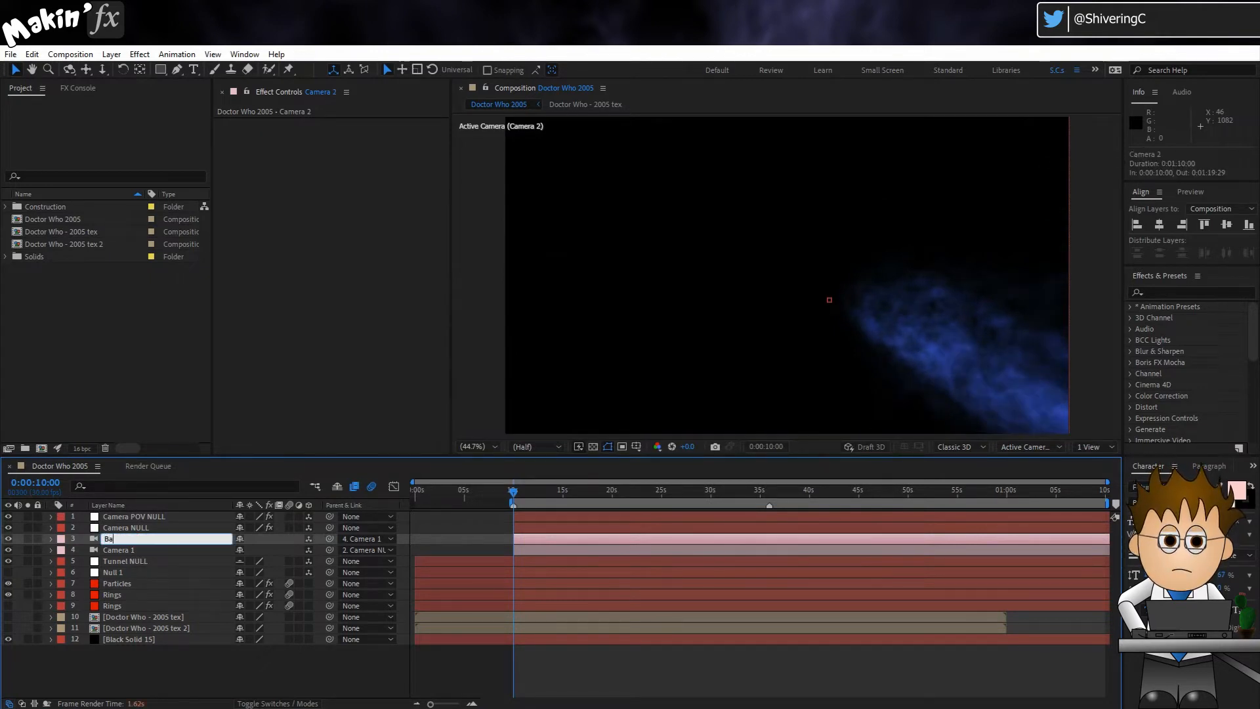
text(ck Cam)
key(Return)
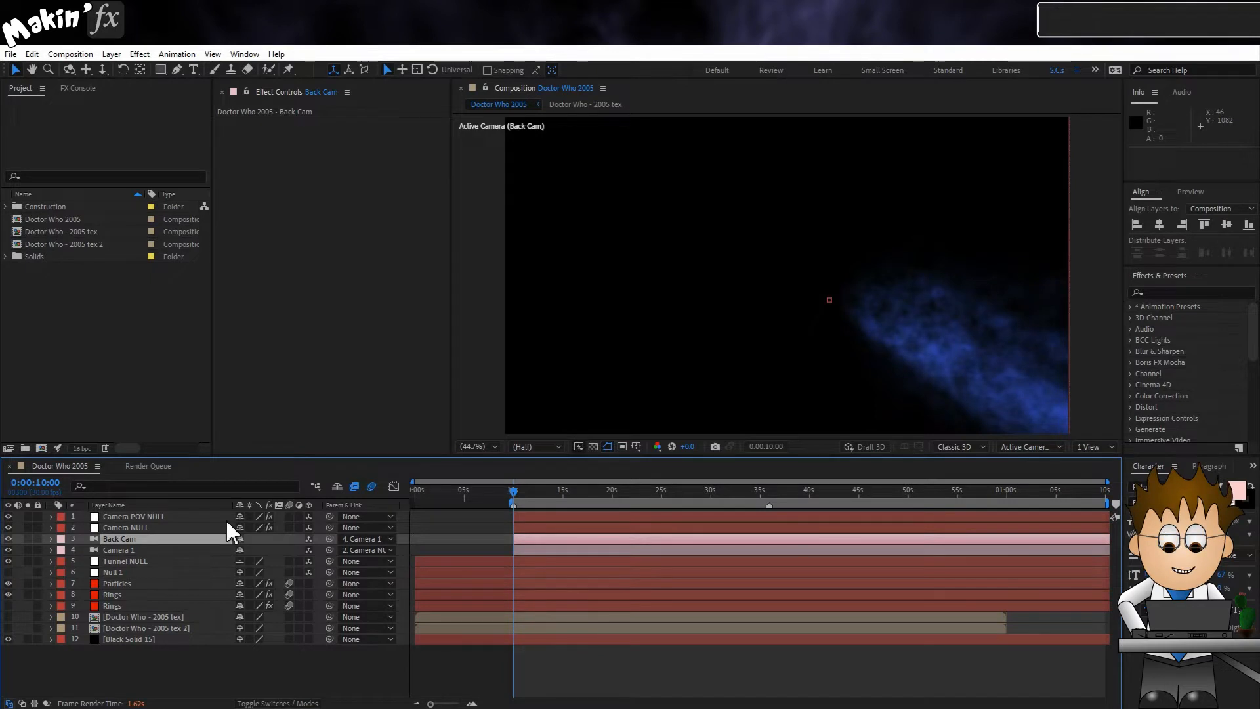
Step: Set Back Cam's position to 0, 0, 0 so it sits exactly on its parent camera
click(51, 539)
click(63, 551)
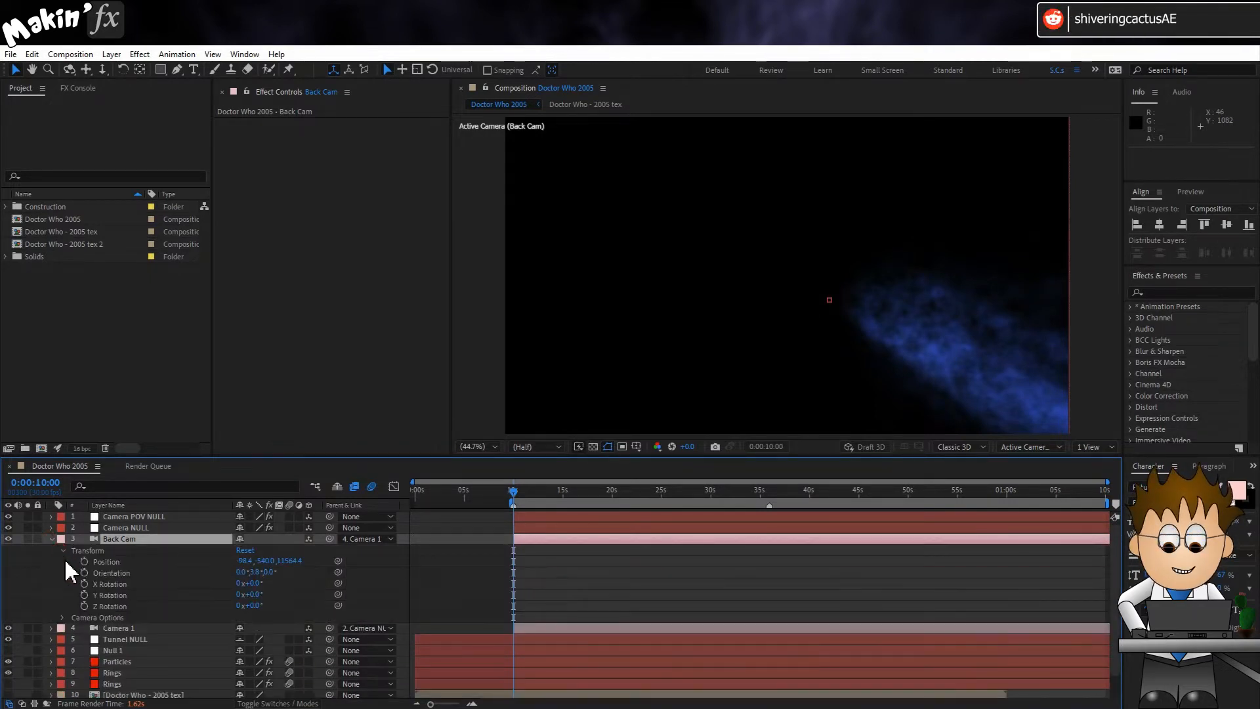
click(245, 561)
text(0)
key(Return)
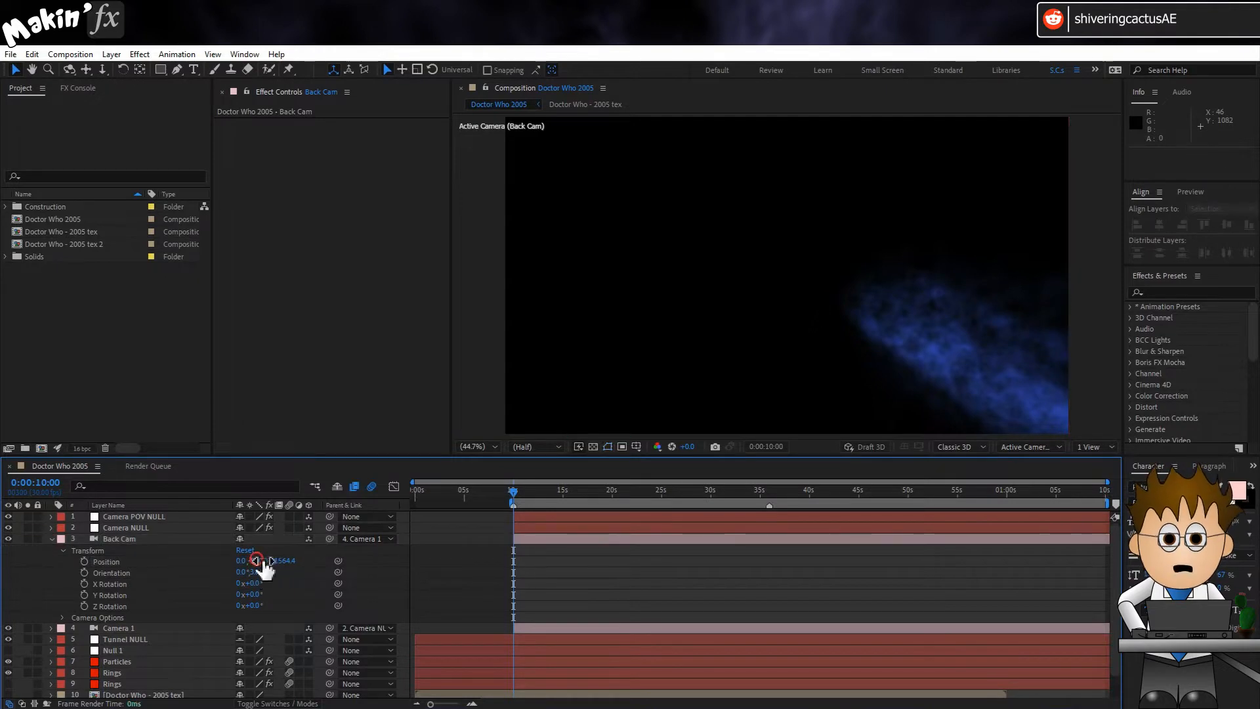
click(260, 561)
text(0)
key(Return)
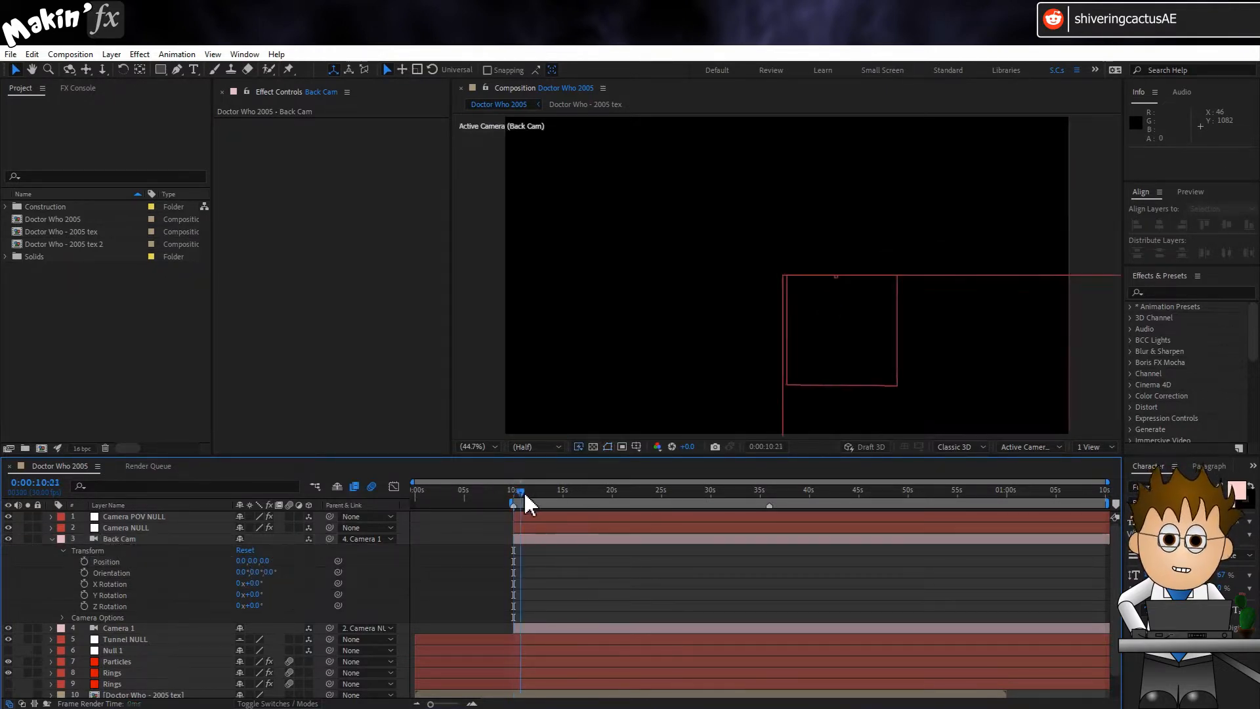
Step: Set Back Cam's Y rotation to 180° and preview the reversed view from about the 10-second mark
drag(524, 491, 572, 493)
click(159, 557)
click(150, 538)
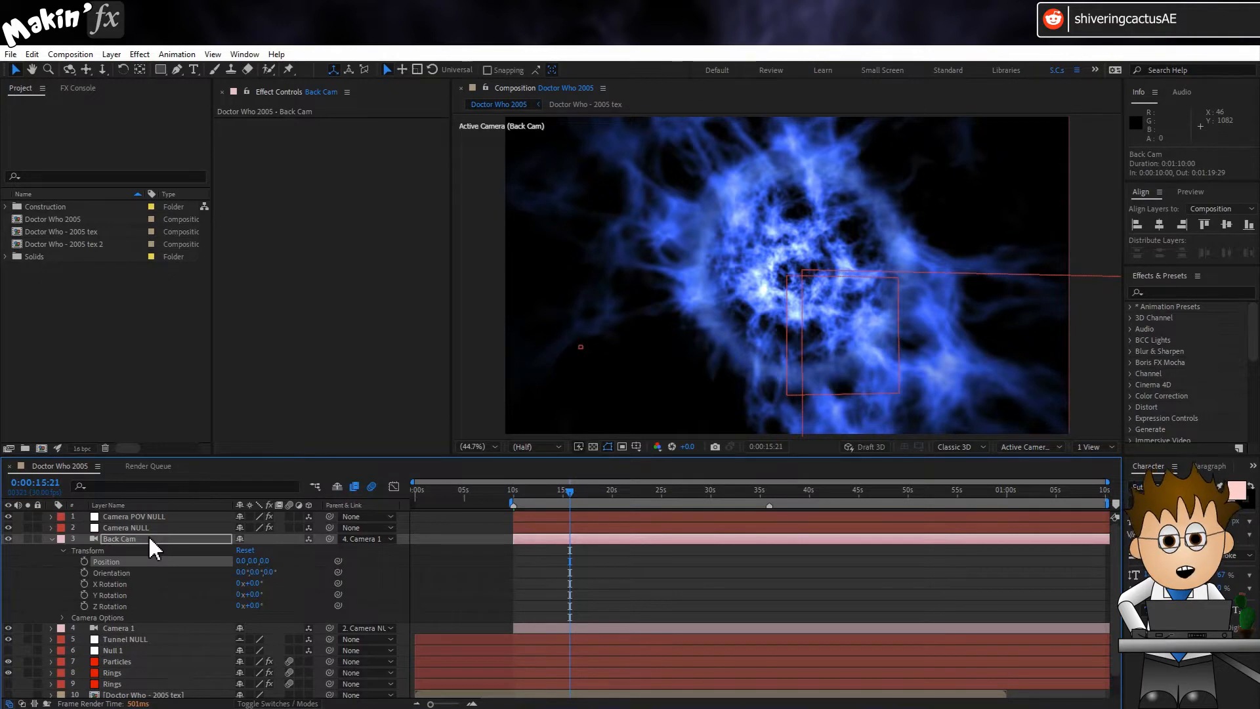
click(147, 539)
click(256, 595)
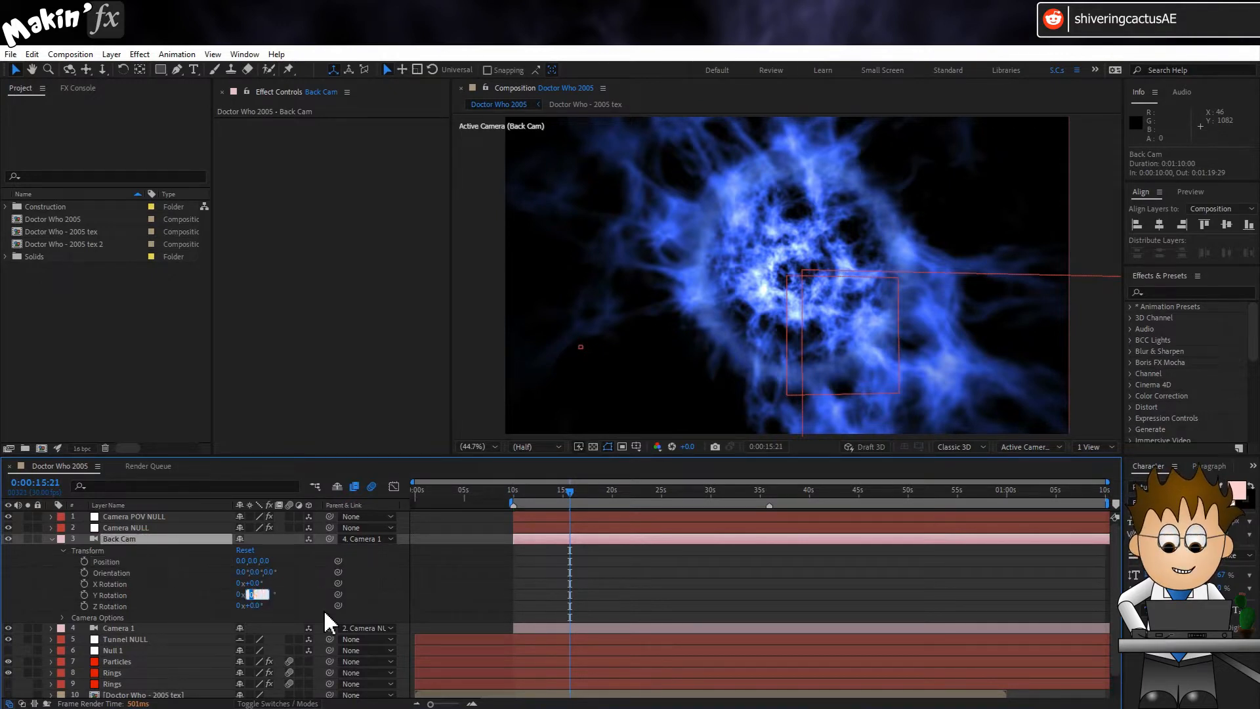
text(180)
key(Return)
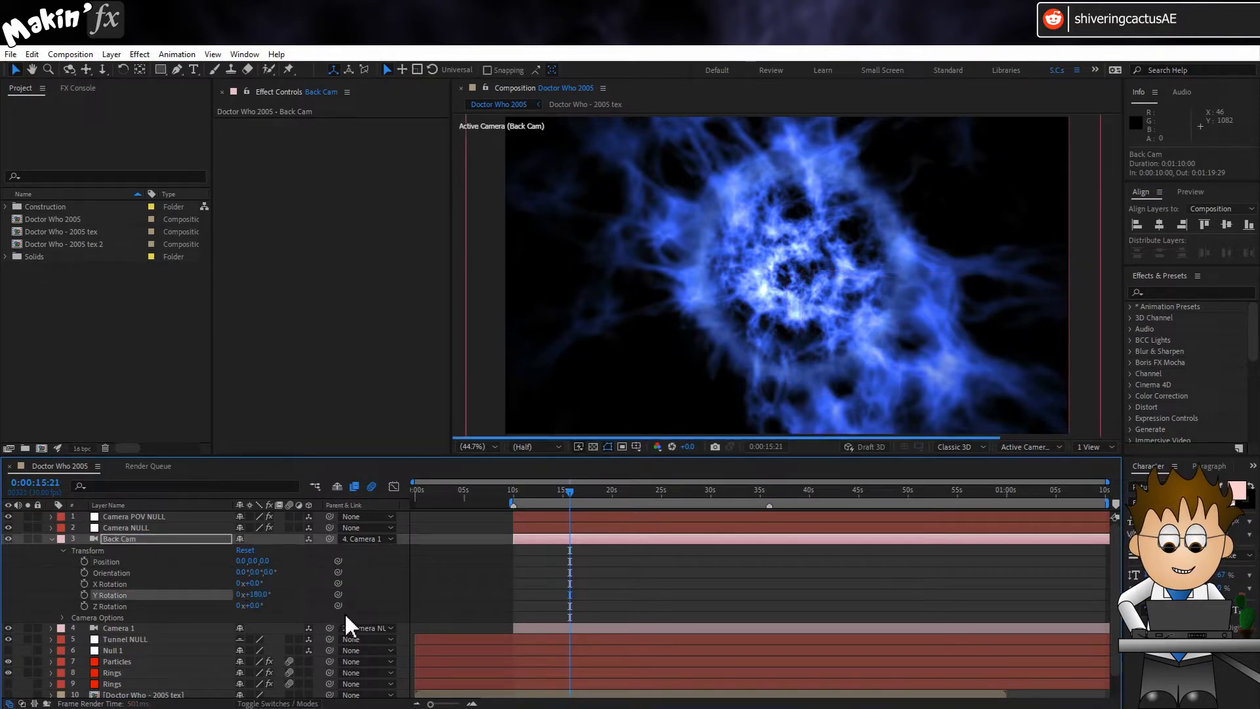
click(513, 490)
key(space)
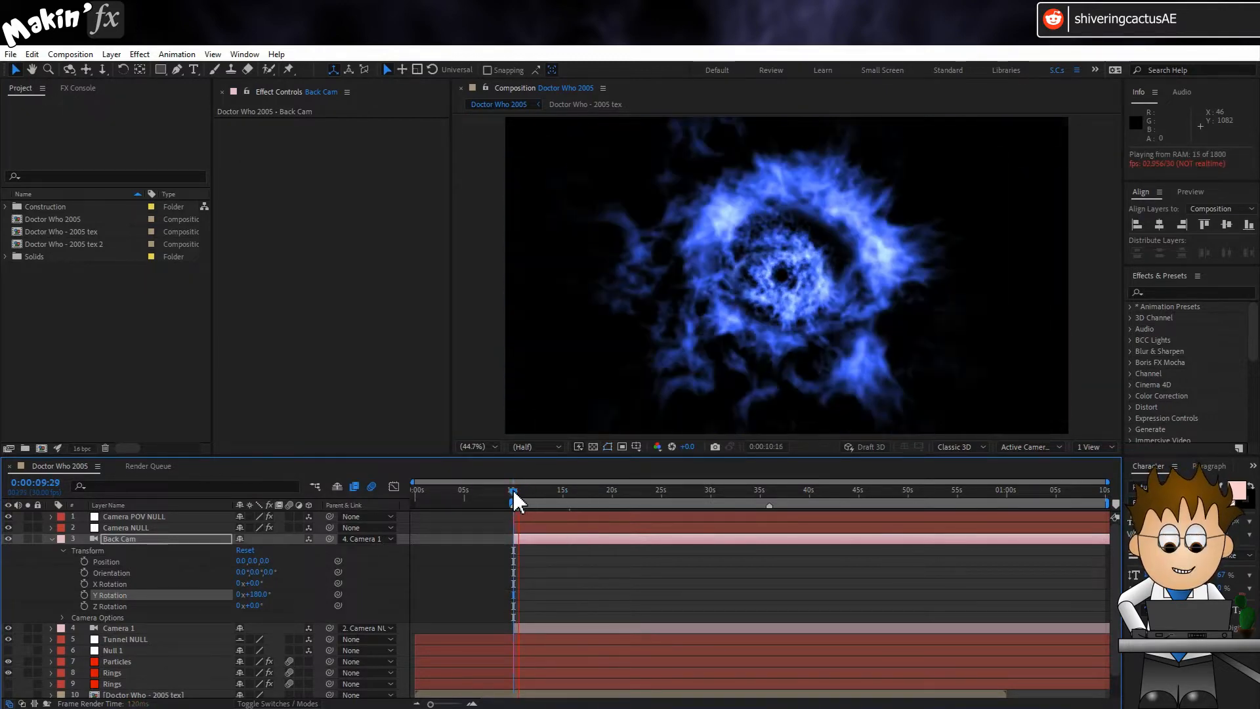
key(space)
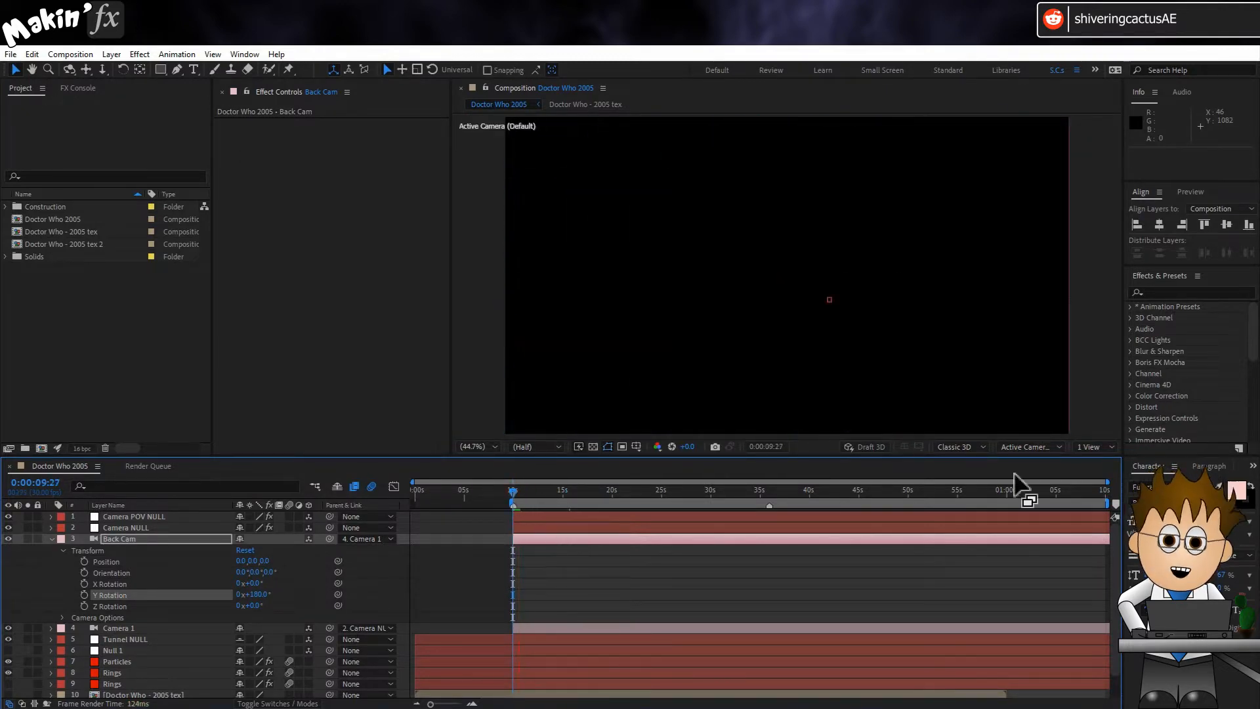
Step: Switch the composition view to Back Cam and export the Doctor Who 2005 composition again
click(1050, 446)
click(1070, 477)
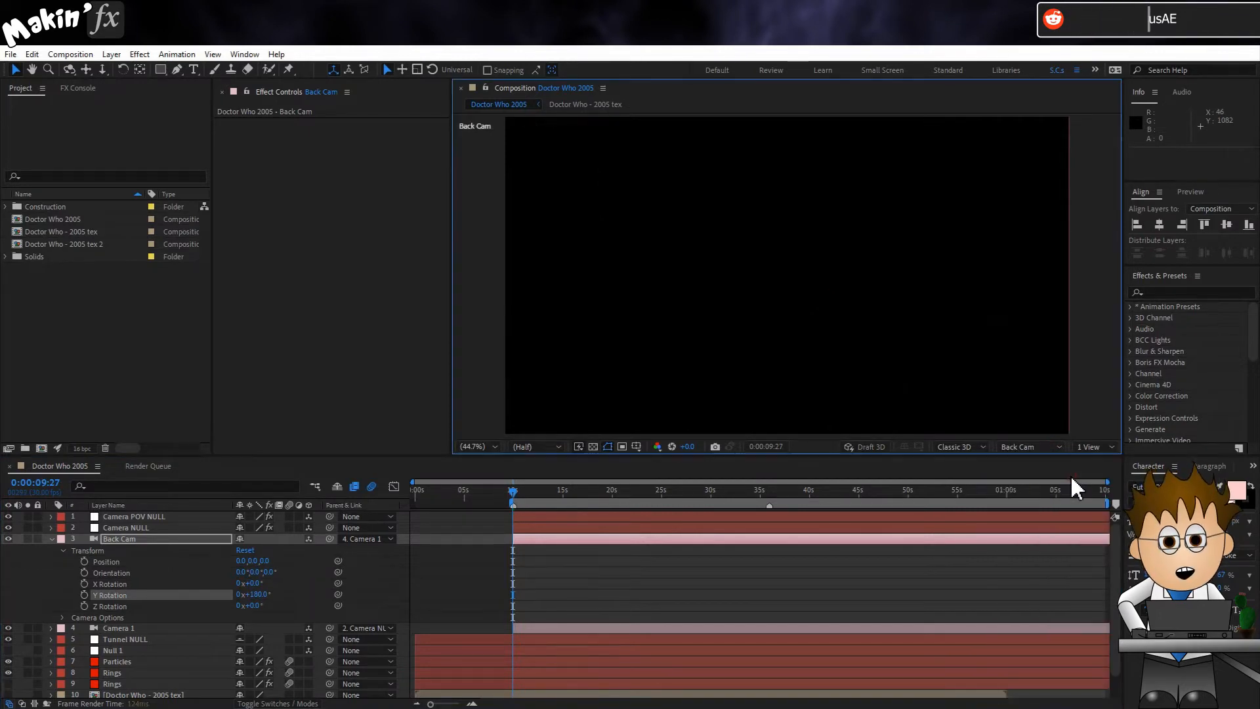
click(57, 466)
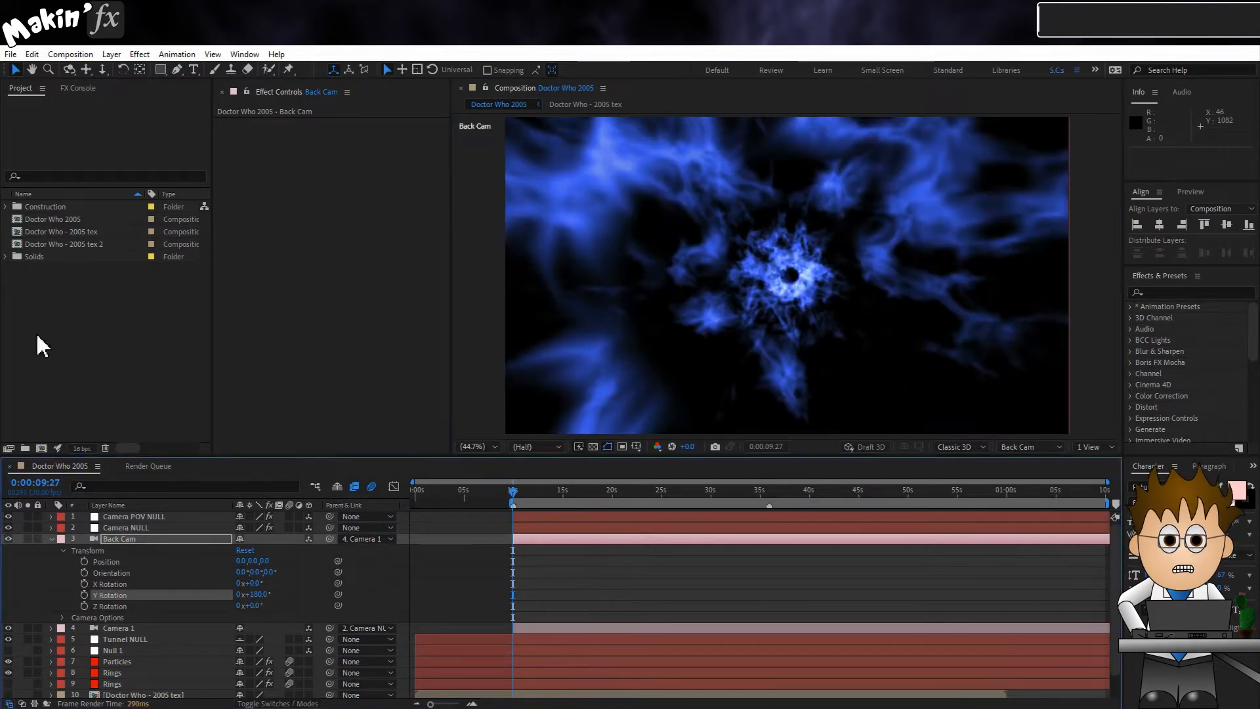
click(11, 55)
mouse_move(69, 272)
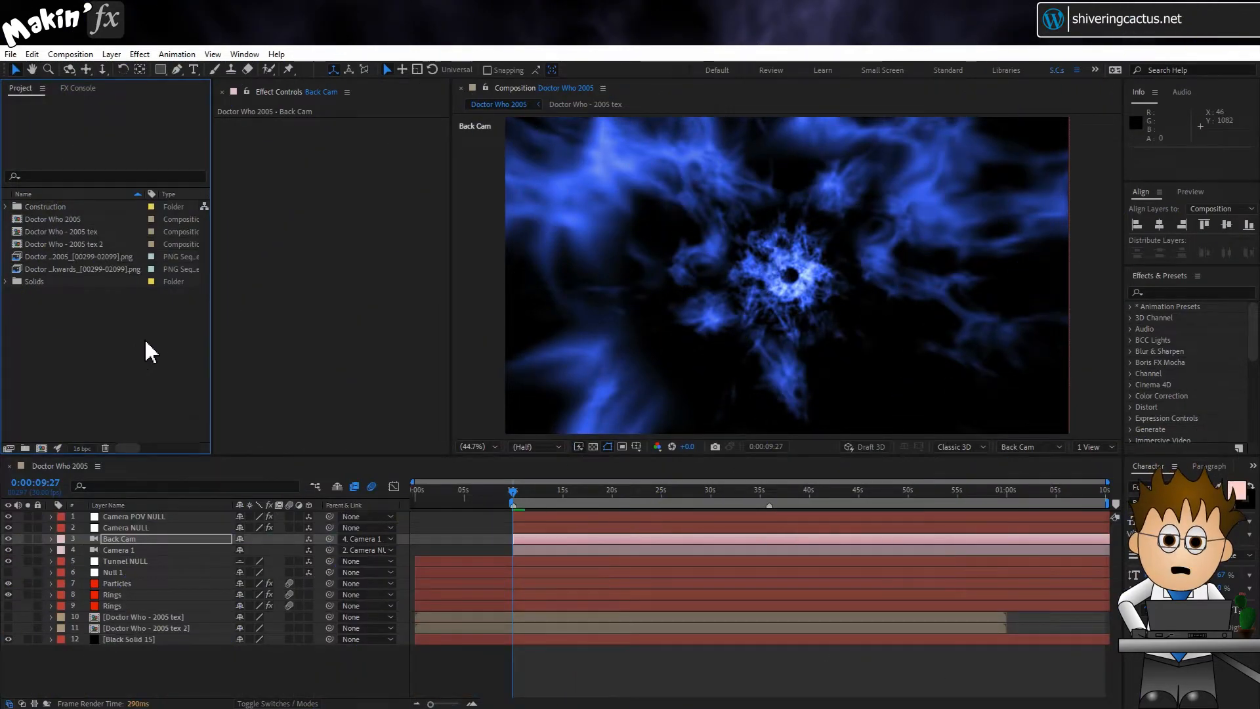
click(113, 256)
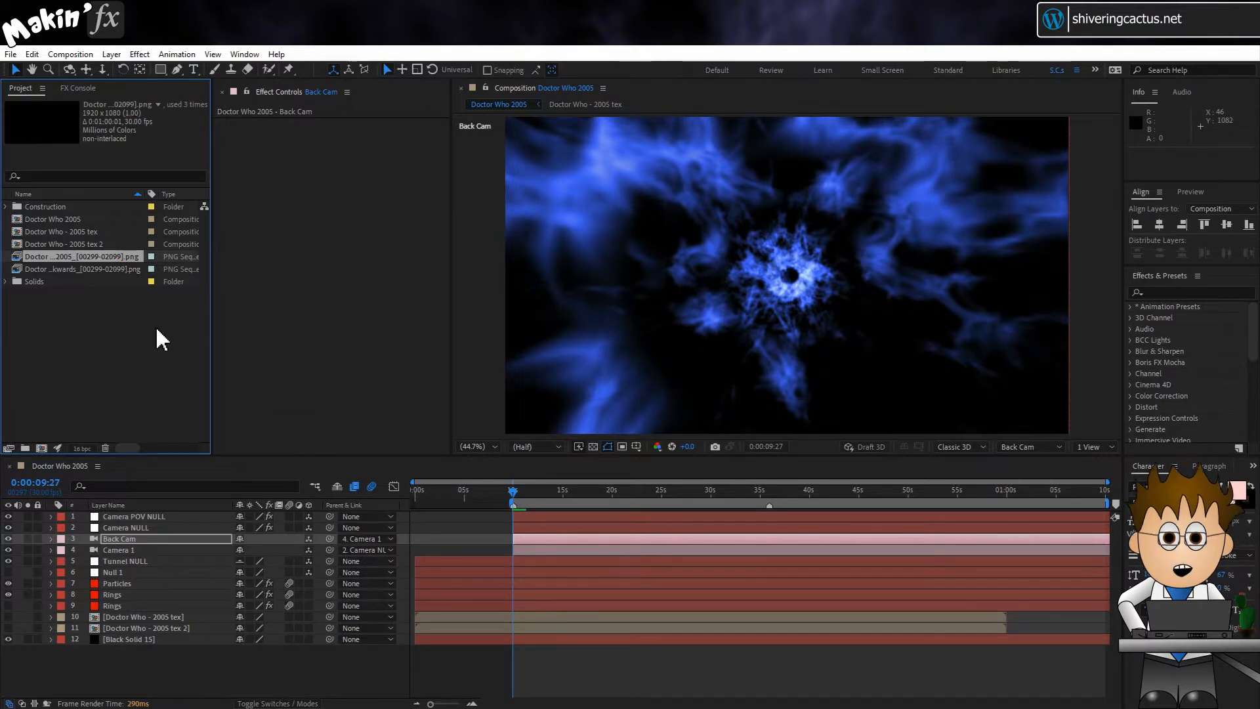
drag(73, 255, 41, 447)
key(space)
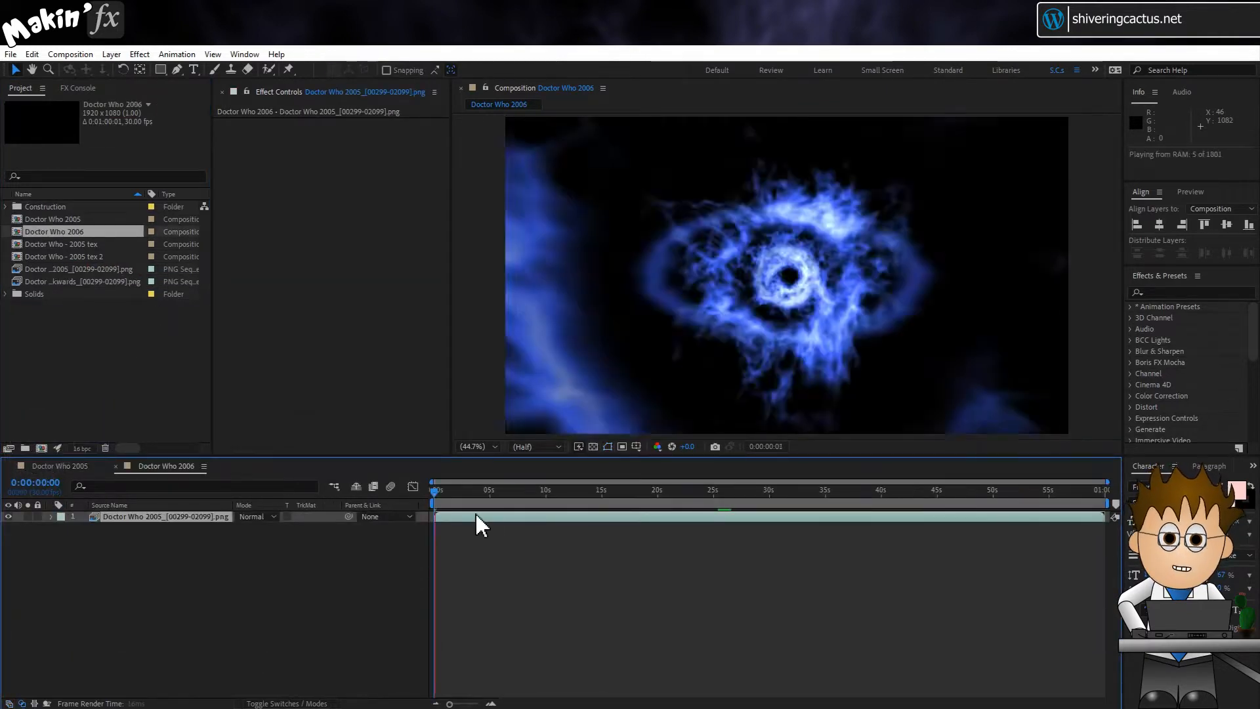
click(463, 494)
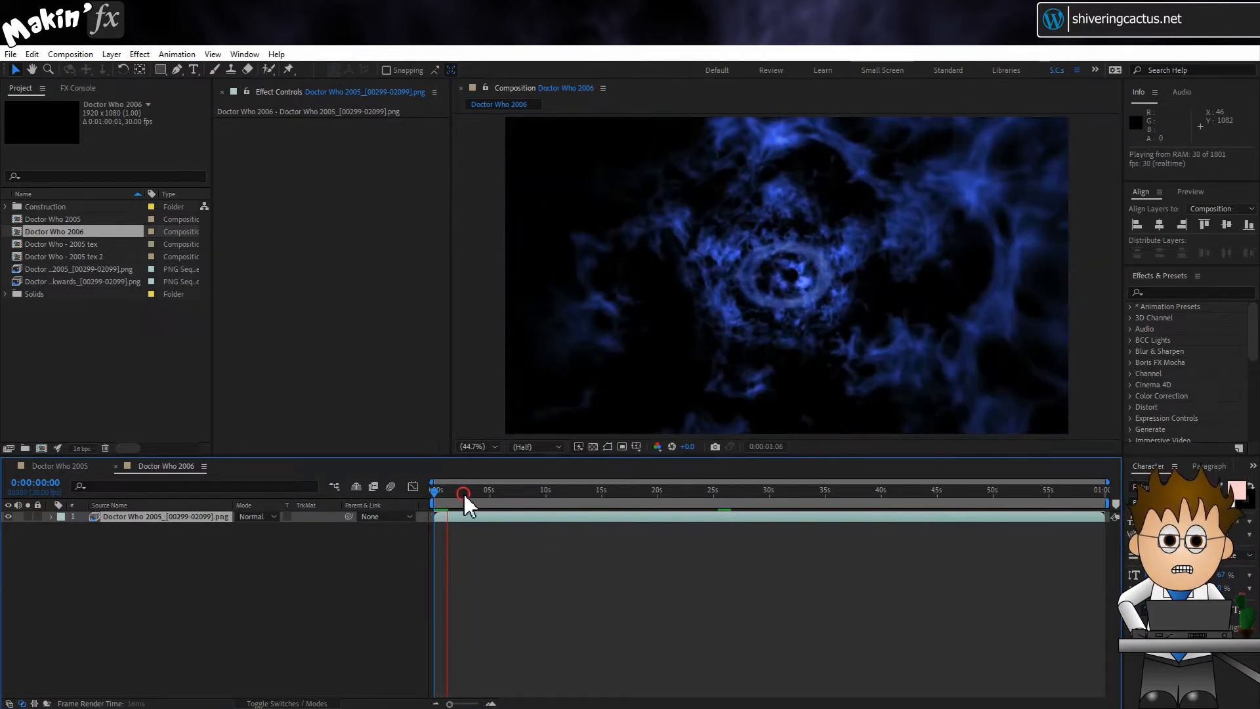
drag(464, 494, 638, 503)
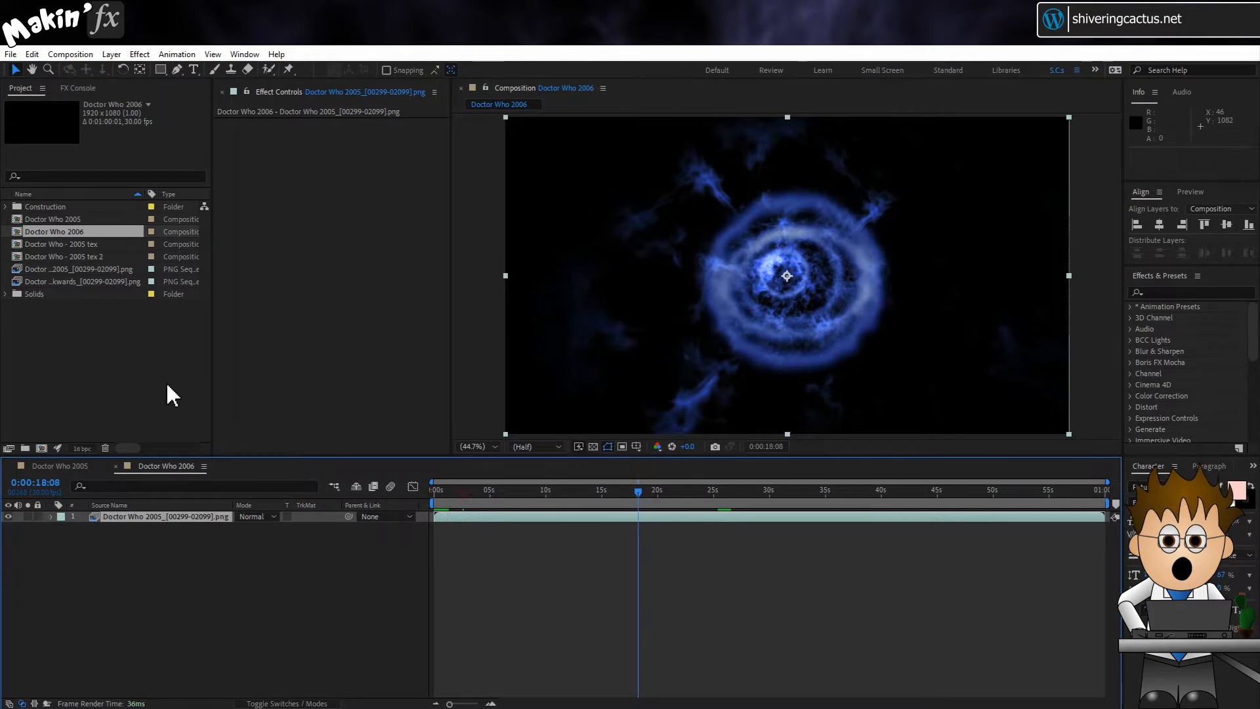
Step: At about 0:00:34:29, add a text layer reading "First Name" on two lines beside the orange tunnel's centre
drag(820, 493, 825, 494)
click(212, 627)
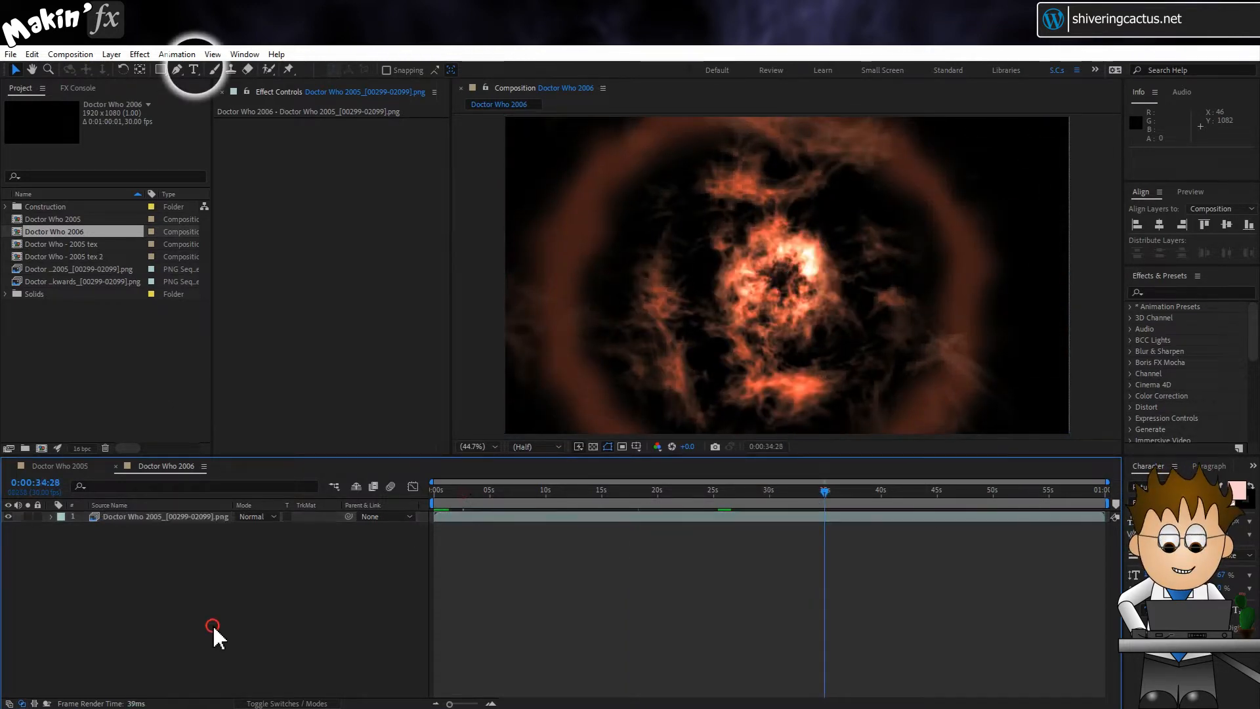
click(193, 69)
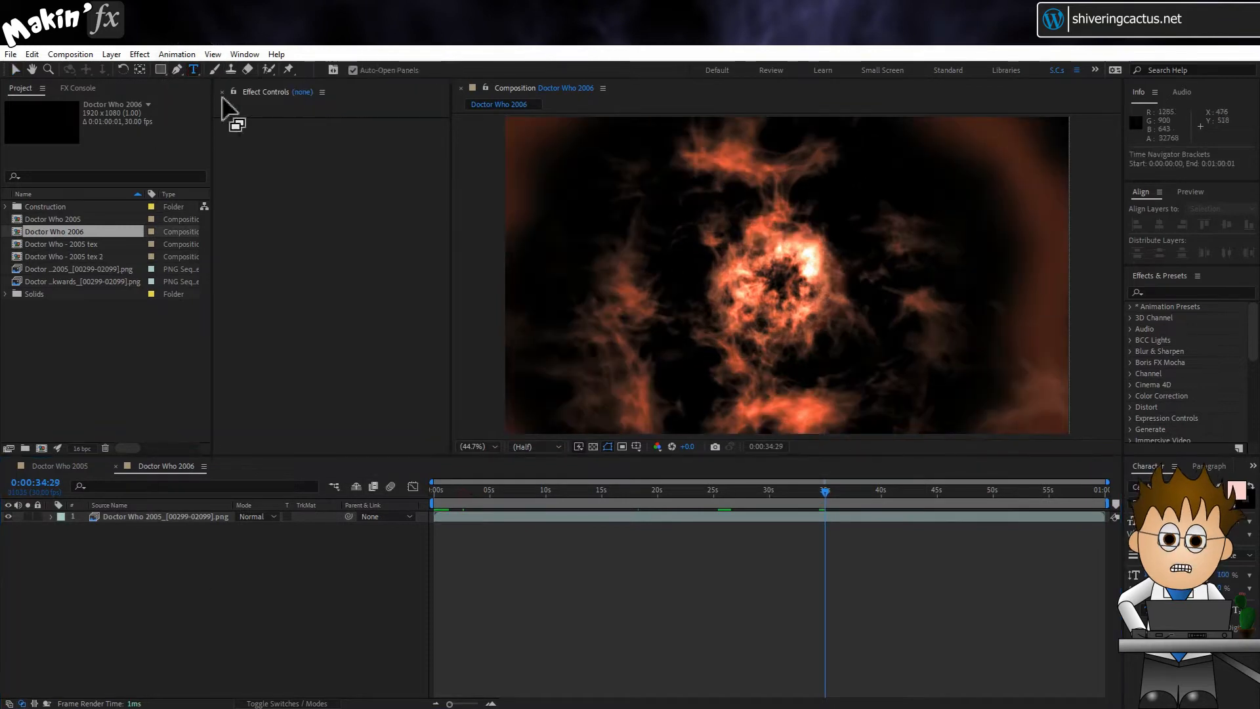
click(622, 261)
text(First)
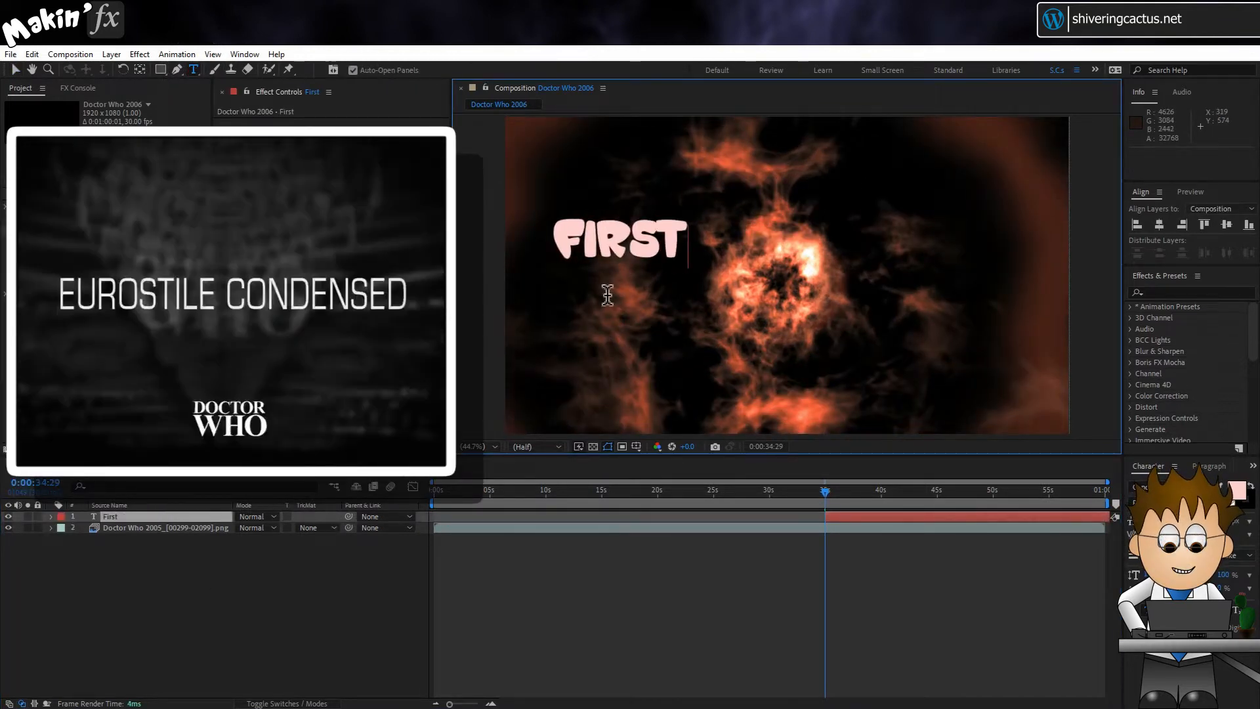
key(Return)
text(Name)
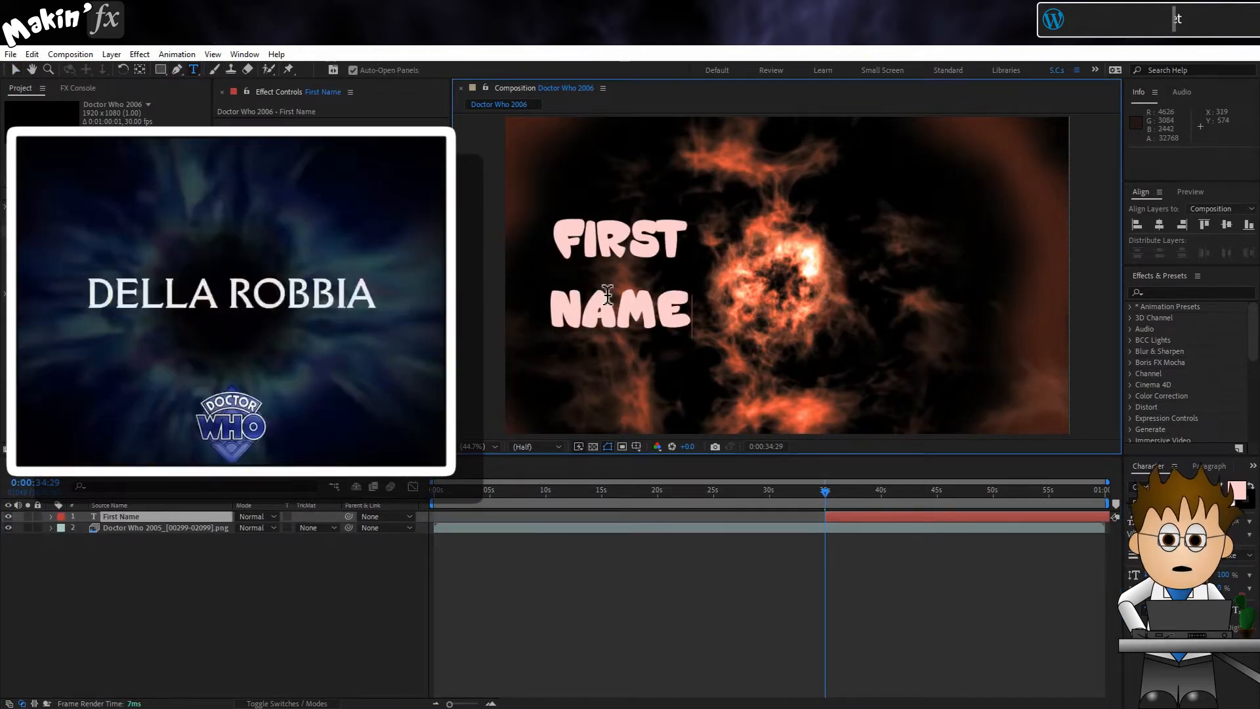
Step: Set the credit text in Futura PT, Book style, at a size of 300 px
click(14, 69)
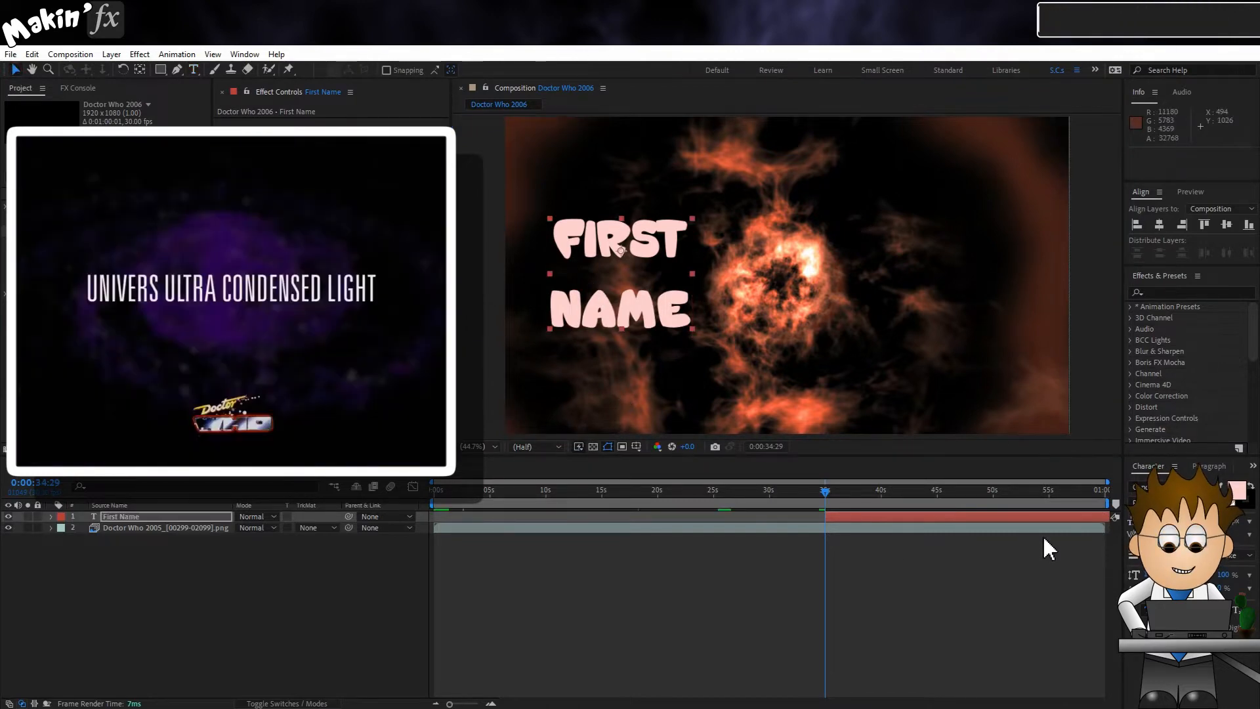
click(1203, 488)
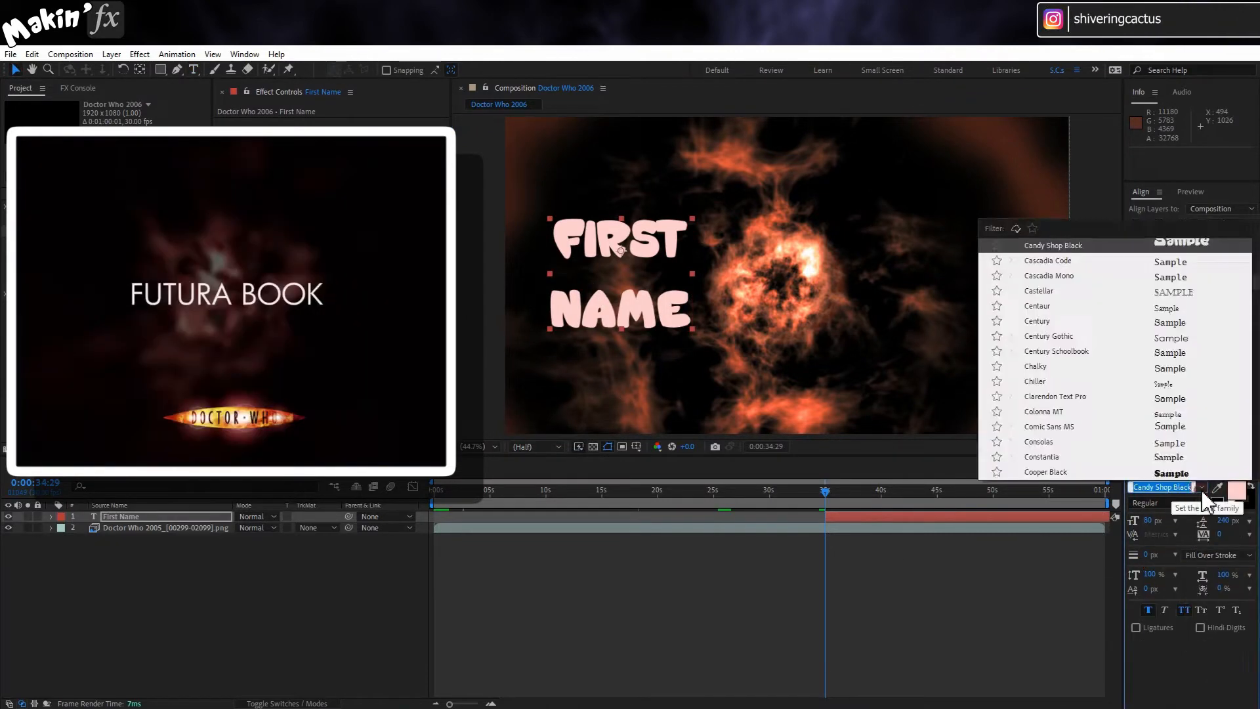
text(fu)
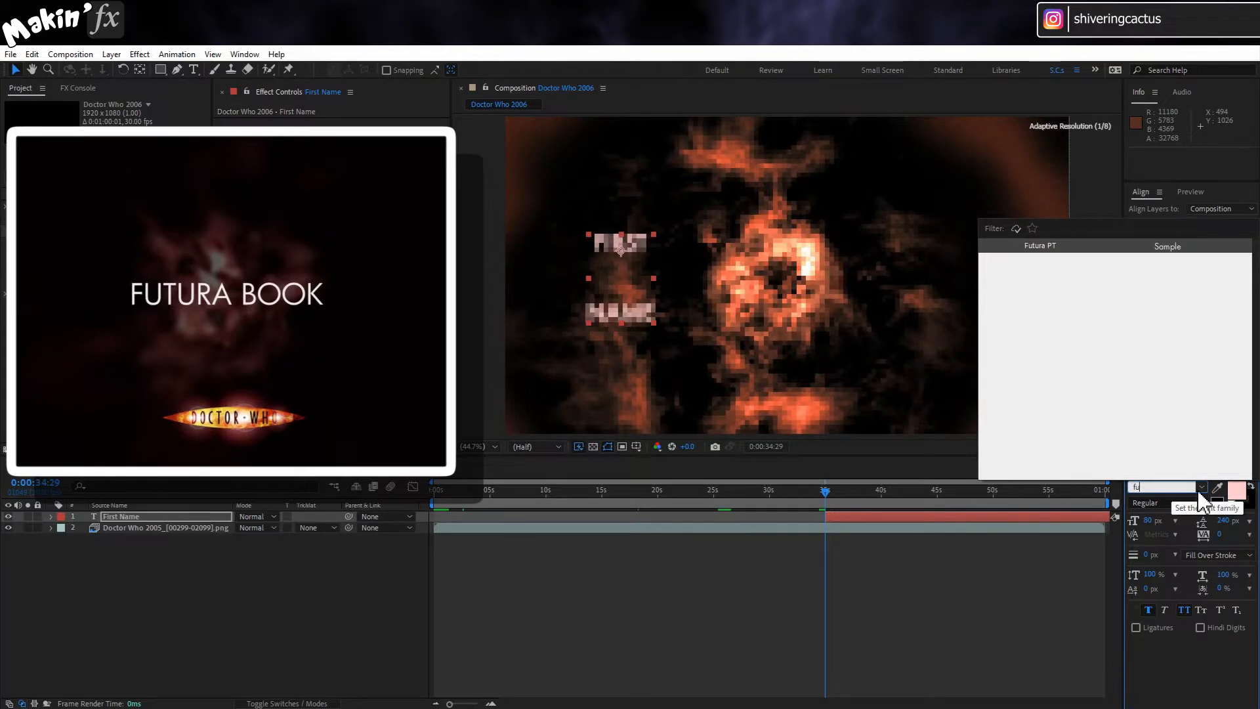
click(1035, 247)
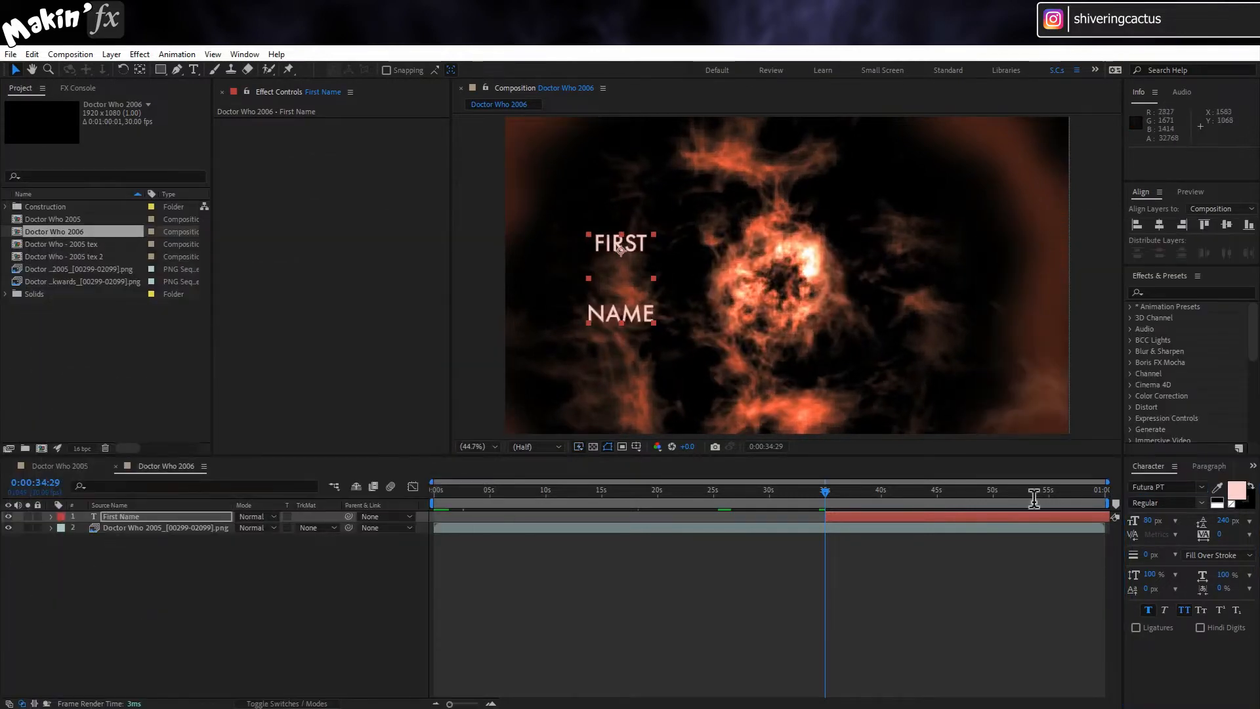
click(1153, 521)
text(300)
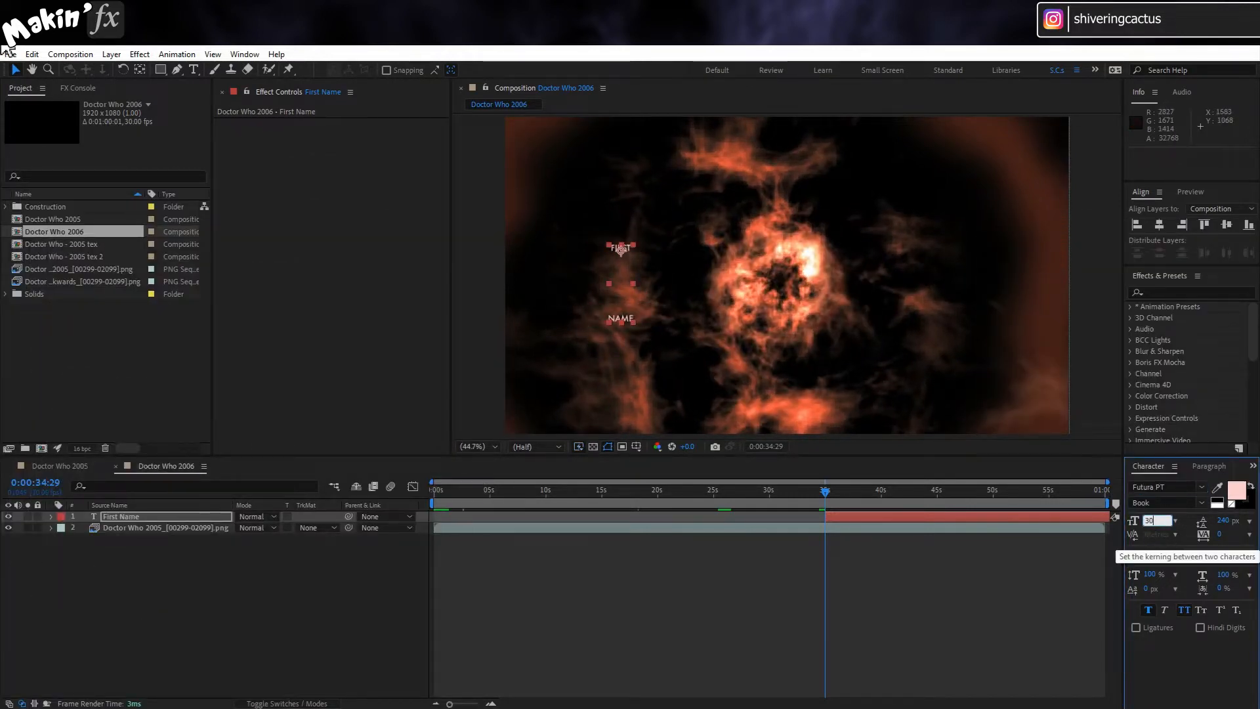
click(1188, 534)
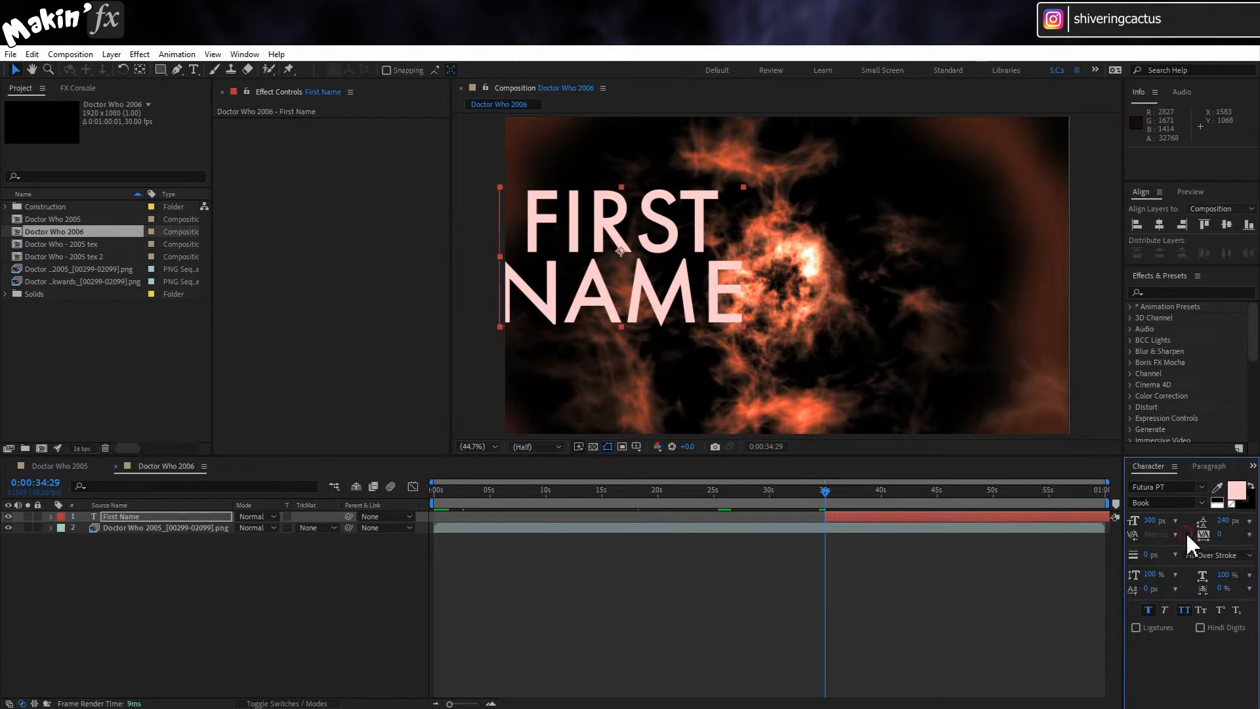
Step: Set the credit text's tracking to -80 and its horizontal scale to 67%
click(1226, 536)
text(-80)
key(Return)
click(1225, 575)
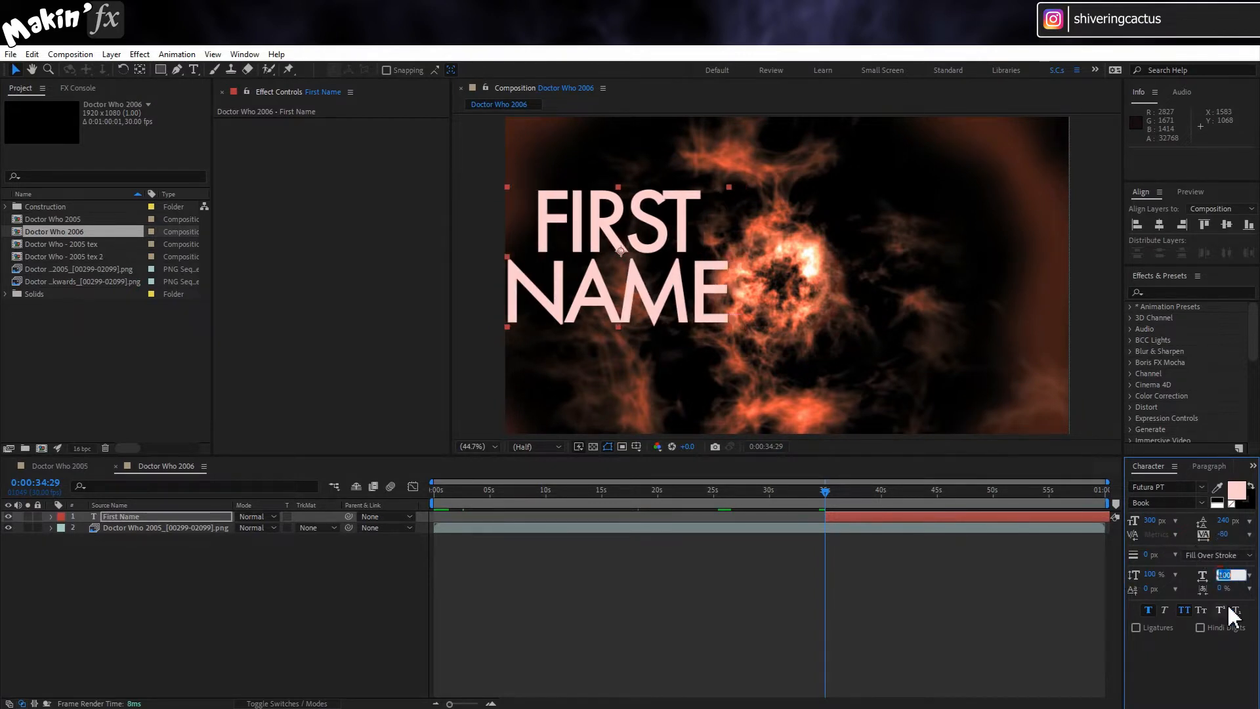
text(67)
key(Return)
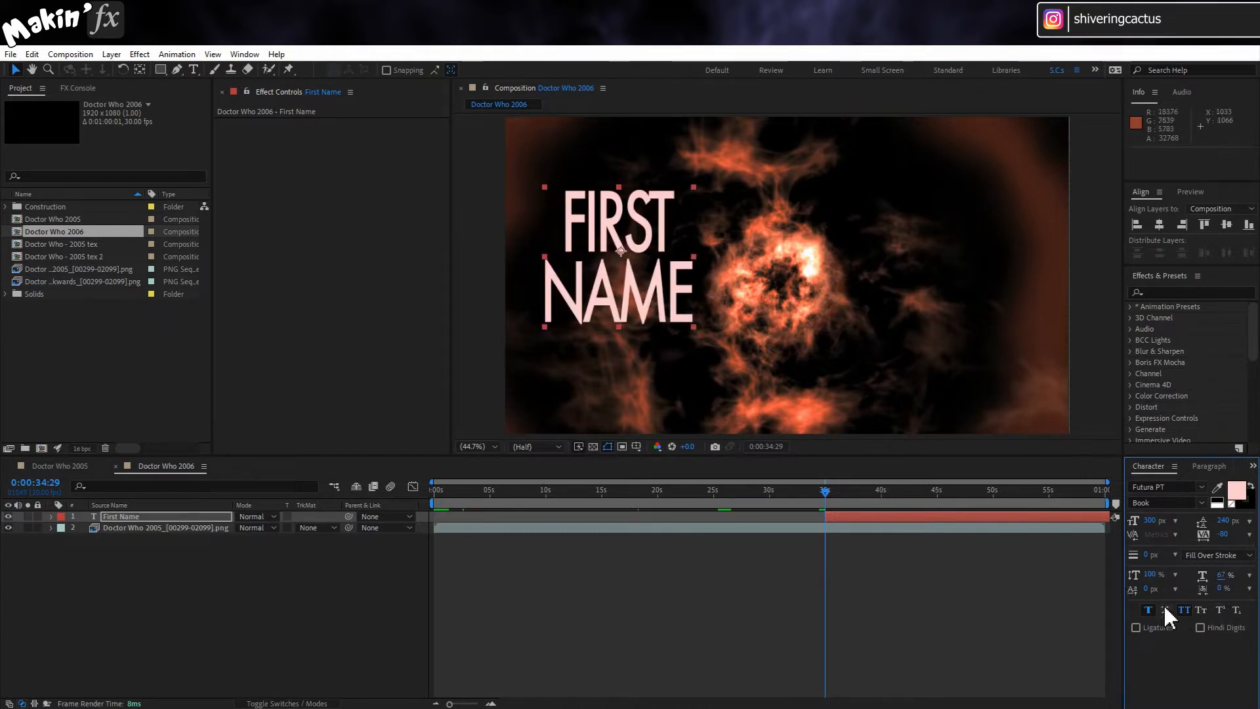
Step: Toggle All Caps and Faux Bold off and back on to compare the look of the credit text
click(1183, 610)
click(1184, 610)
click(1149, 611)
click(1149, 611)
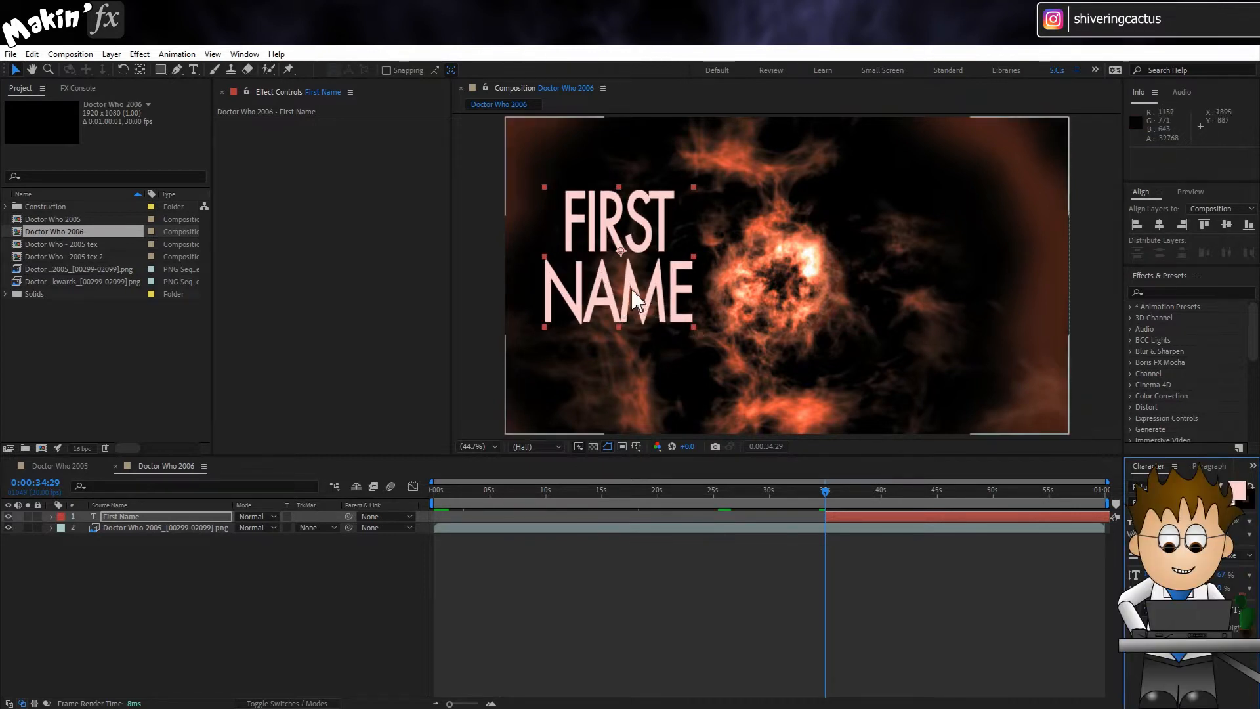
Step: Centre the First Name text horizontally in the composition and make it a 3D layer
click(1159, 225)
key(F4)
click(309, 516)
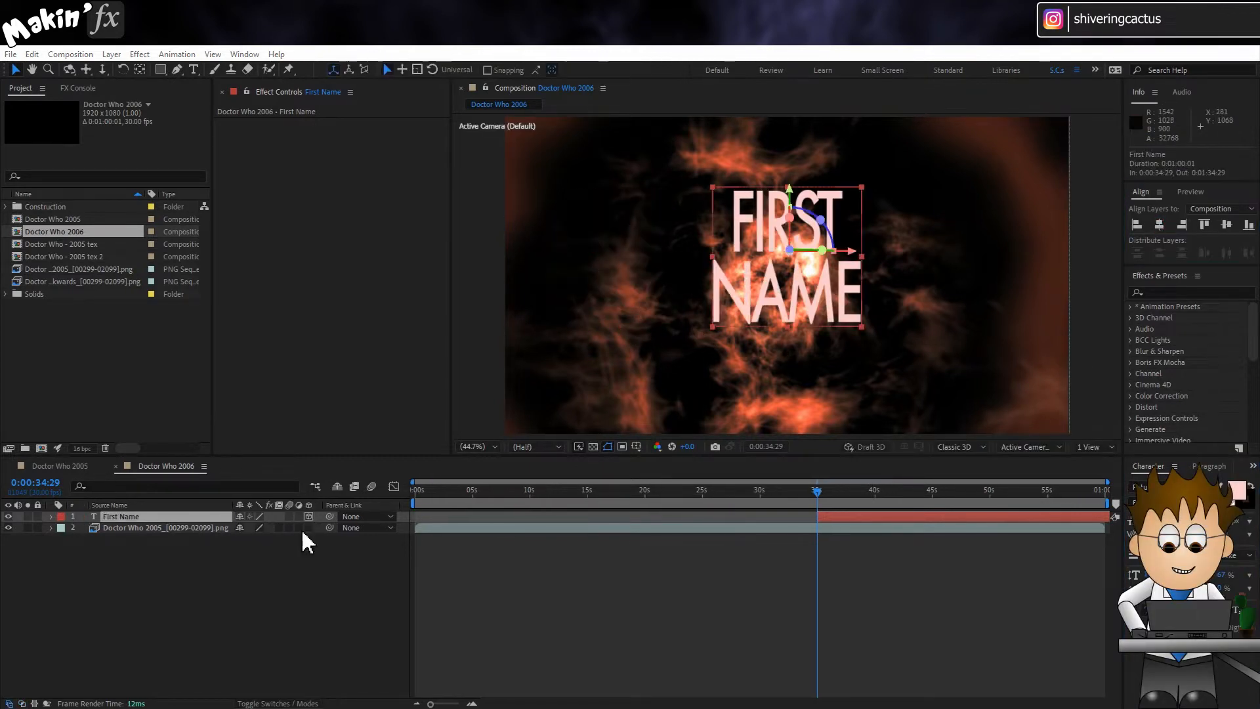
click(308, 516)
click(312, 646)
click(273, 700)
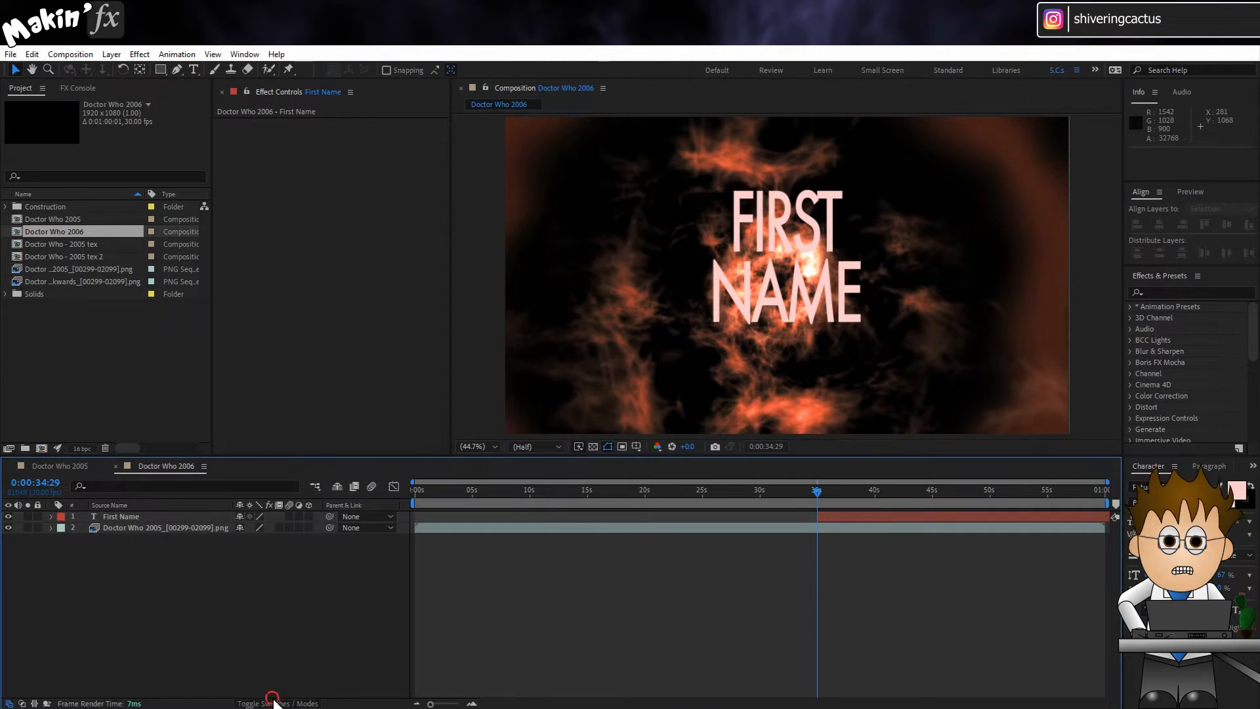
click(308, 516)
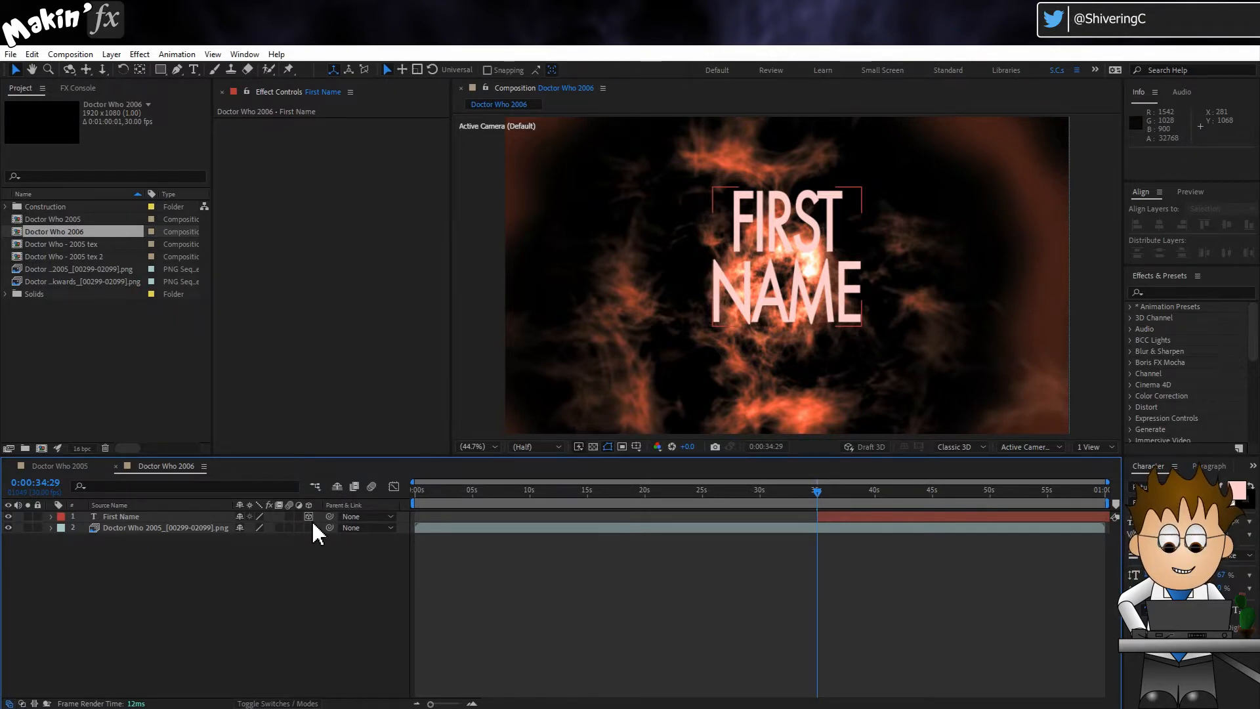
Step: Expand the First Name layer's properties and change the composition's 3D renderer to Cinema 4D
click(53, 517)
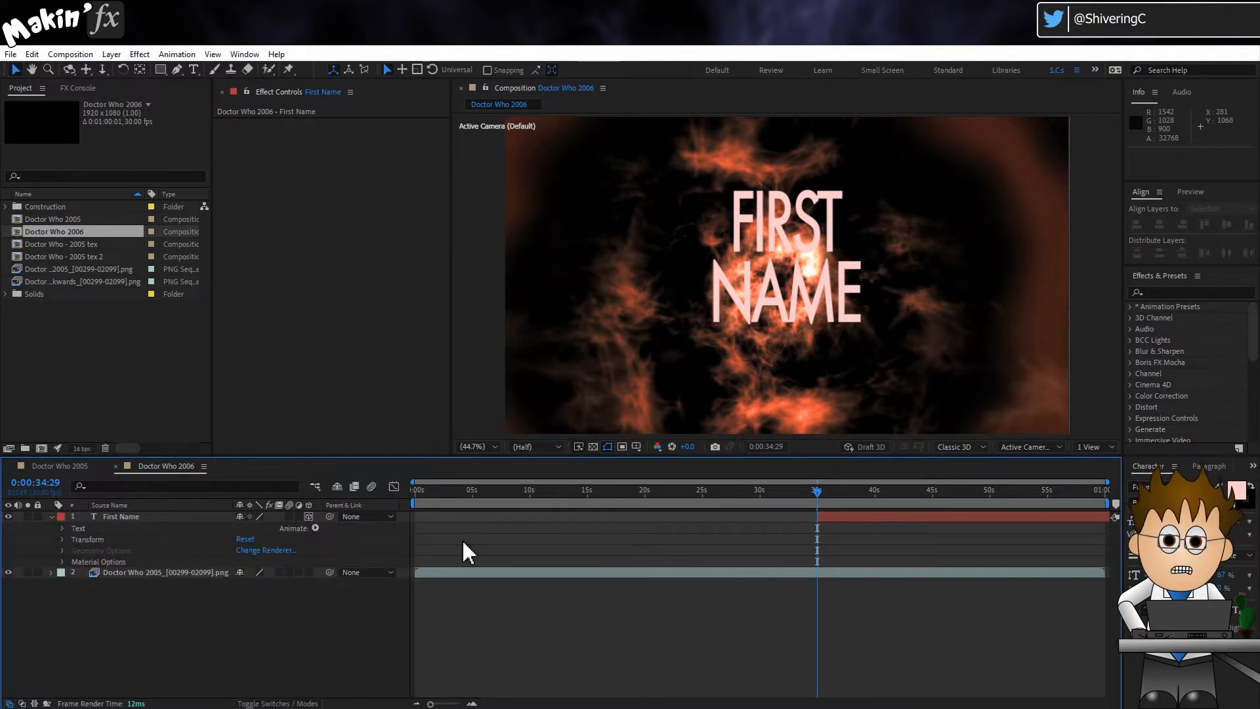
click(982, 447)
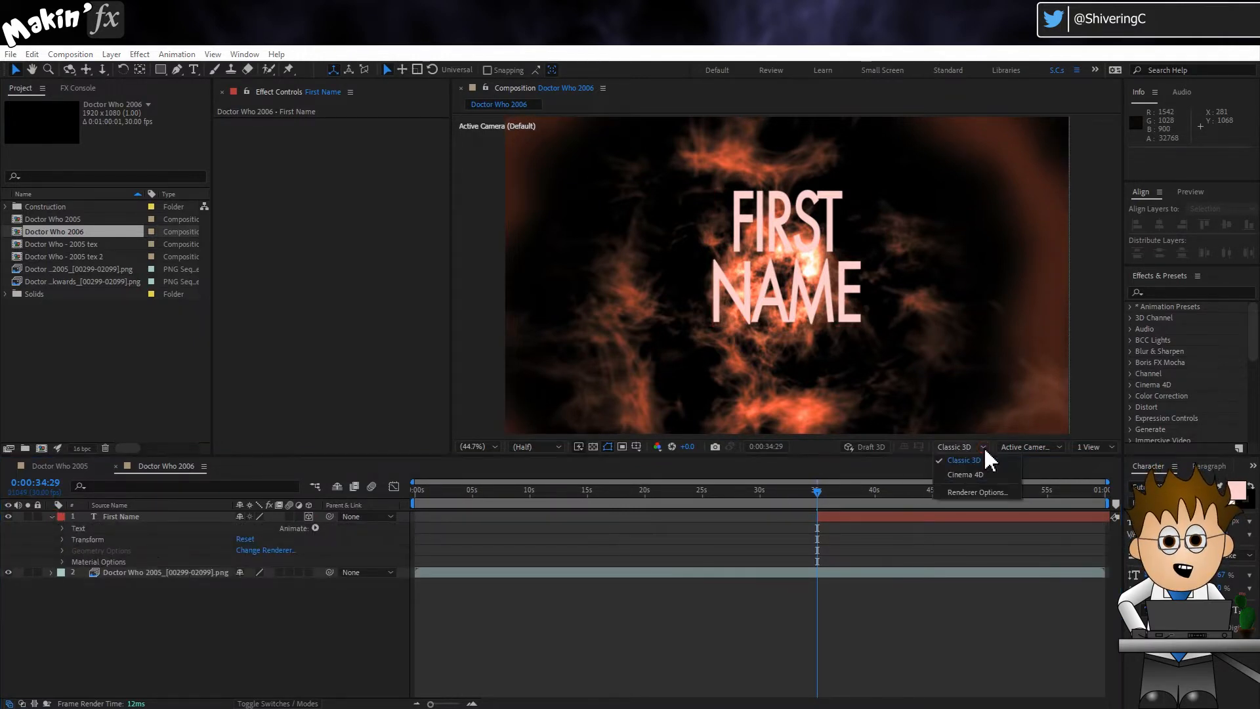
click(982, 474)
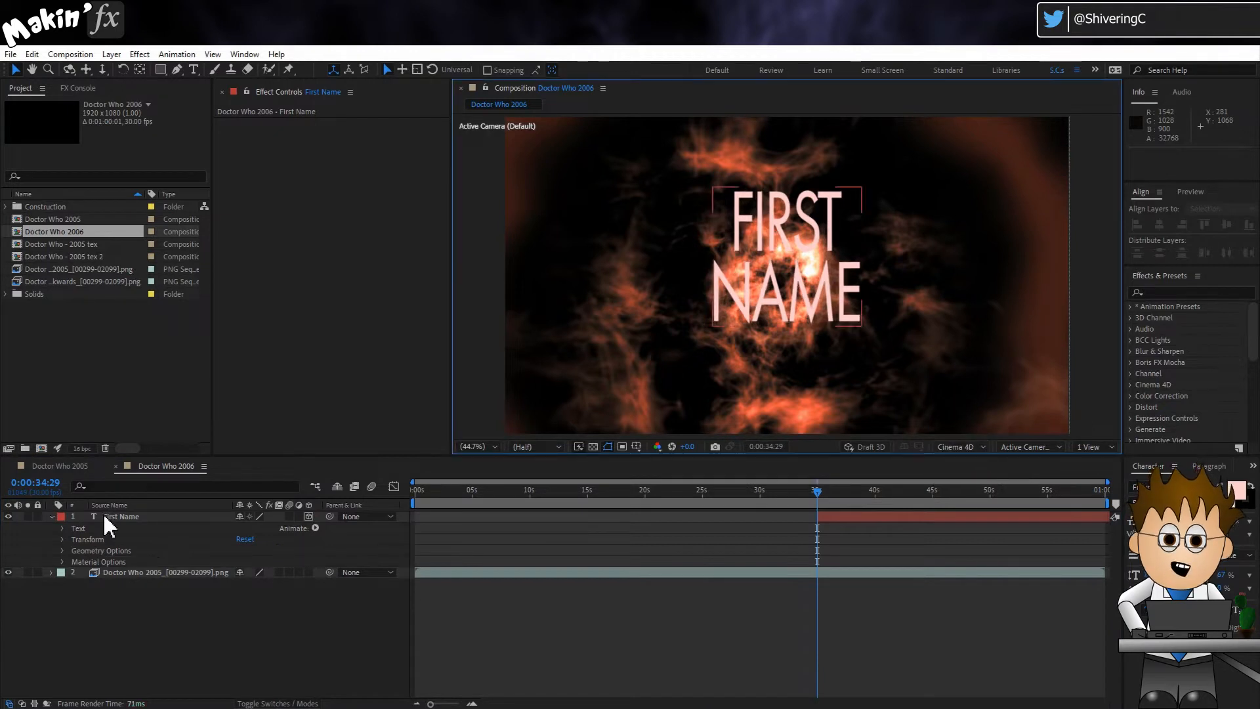
Step: In the text's Geometry Options, set the Bevel Style to Angular and the Bevel Depth to 0
click(62, 552)
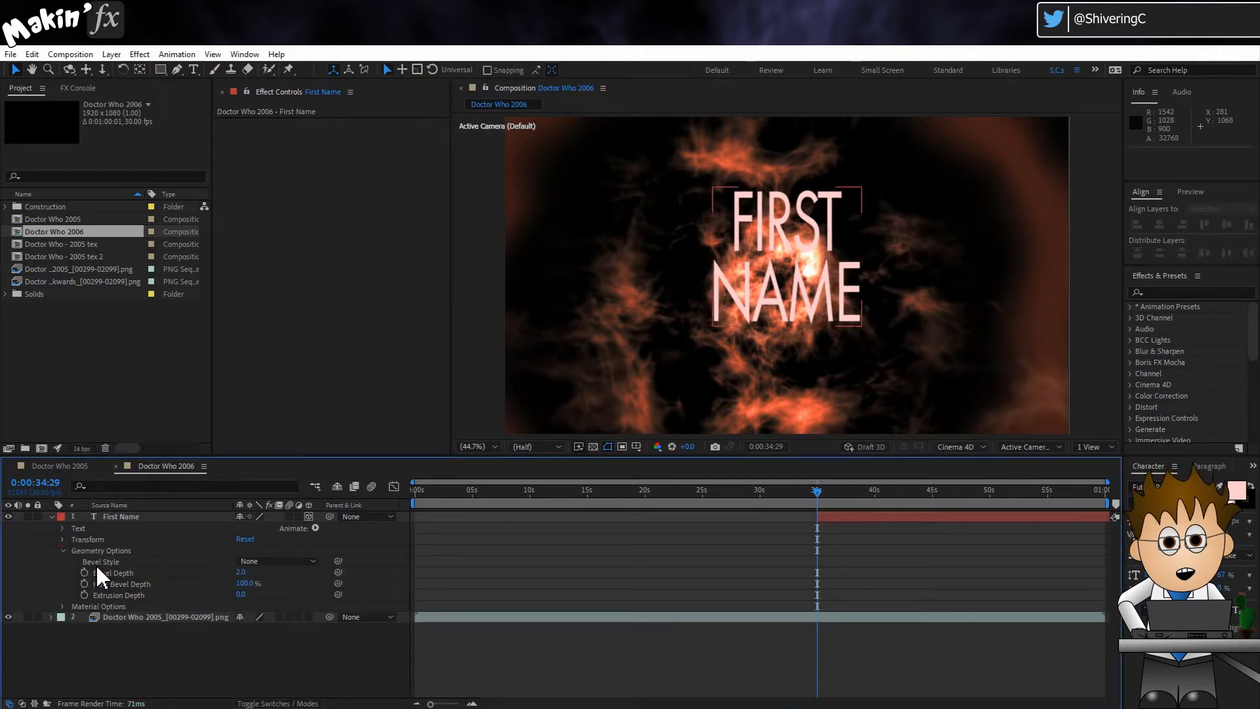
click(289, 562)
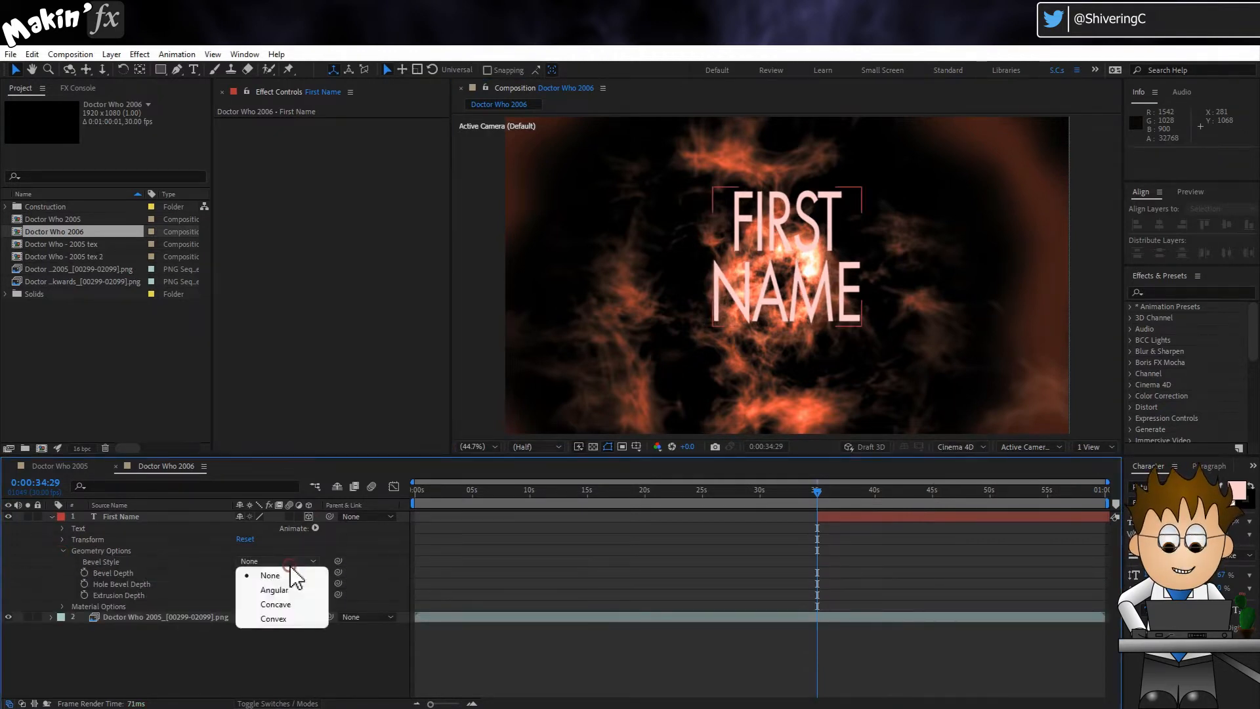
click(294, 590)
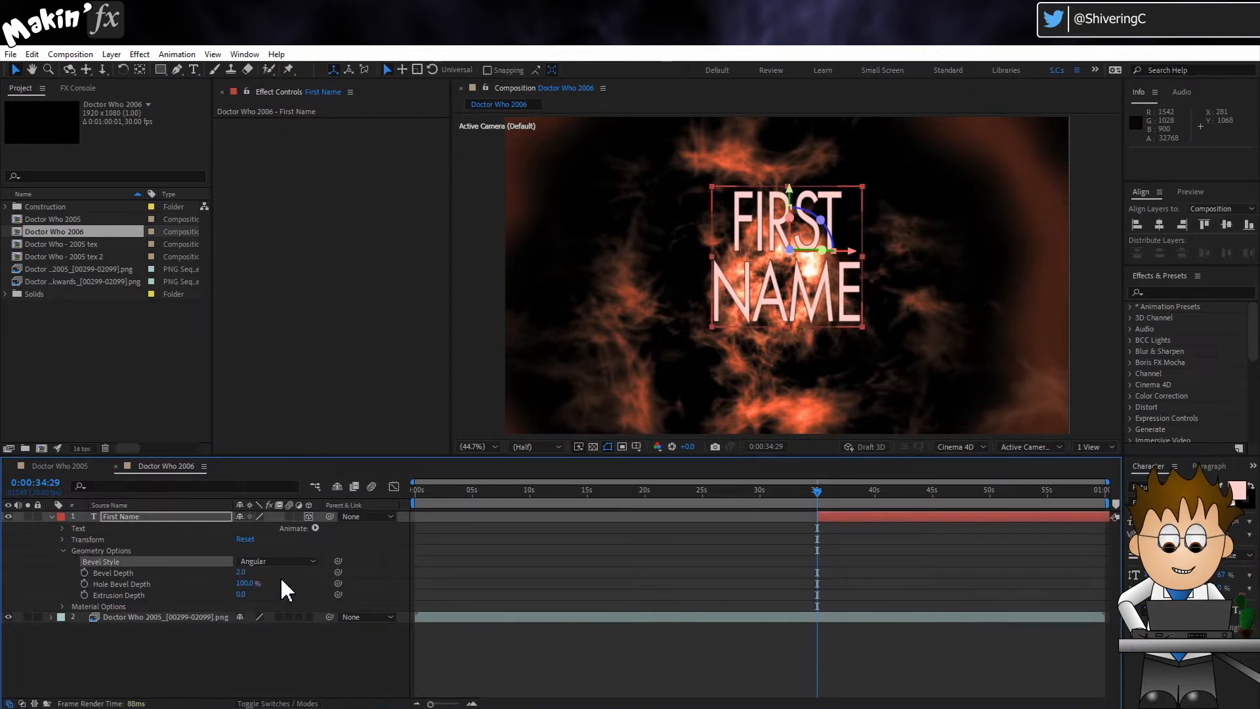
click(243, 573)
key(Return)
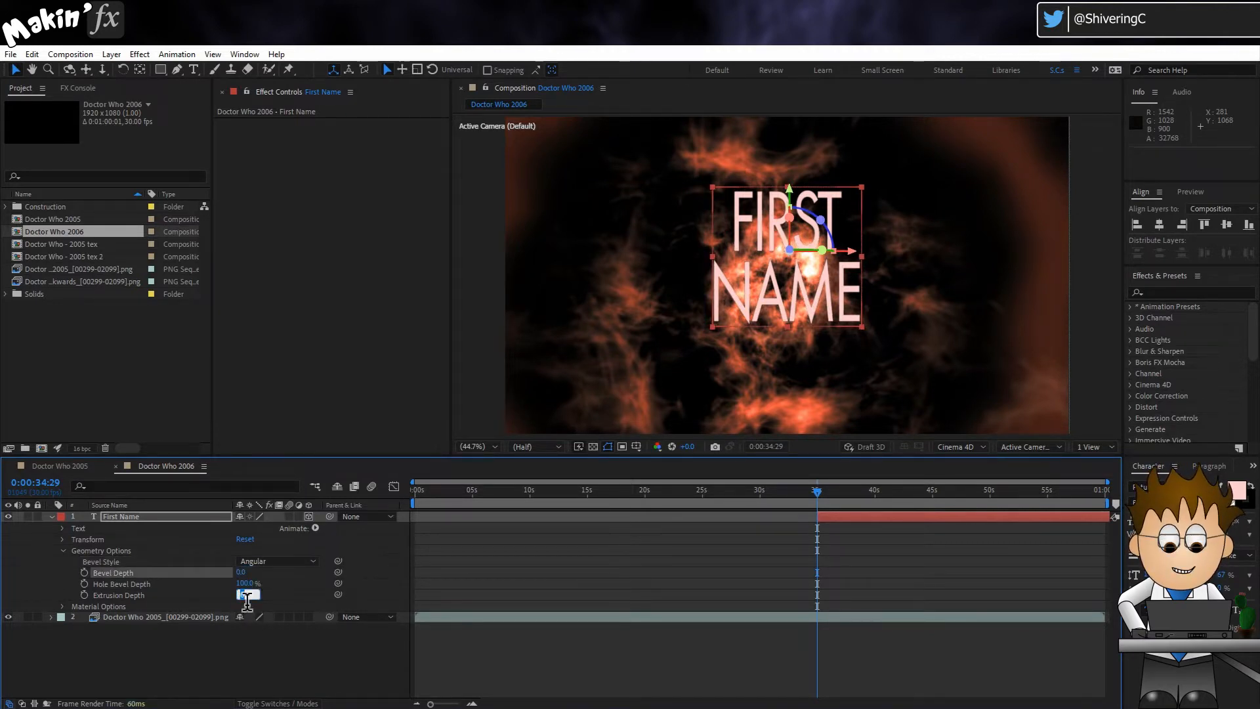
Step: Try an Extrusion Depth of 60 on the First Name text and undo it
click(243, 595)
text(60)
key(Return)
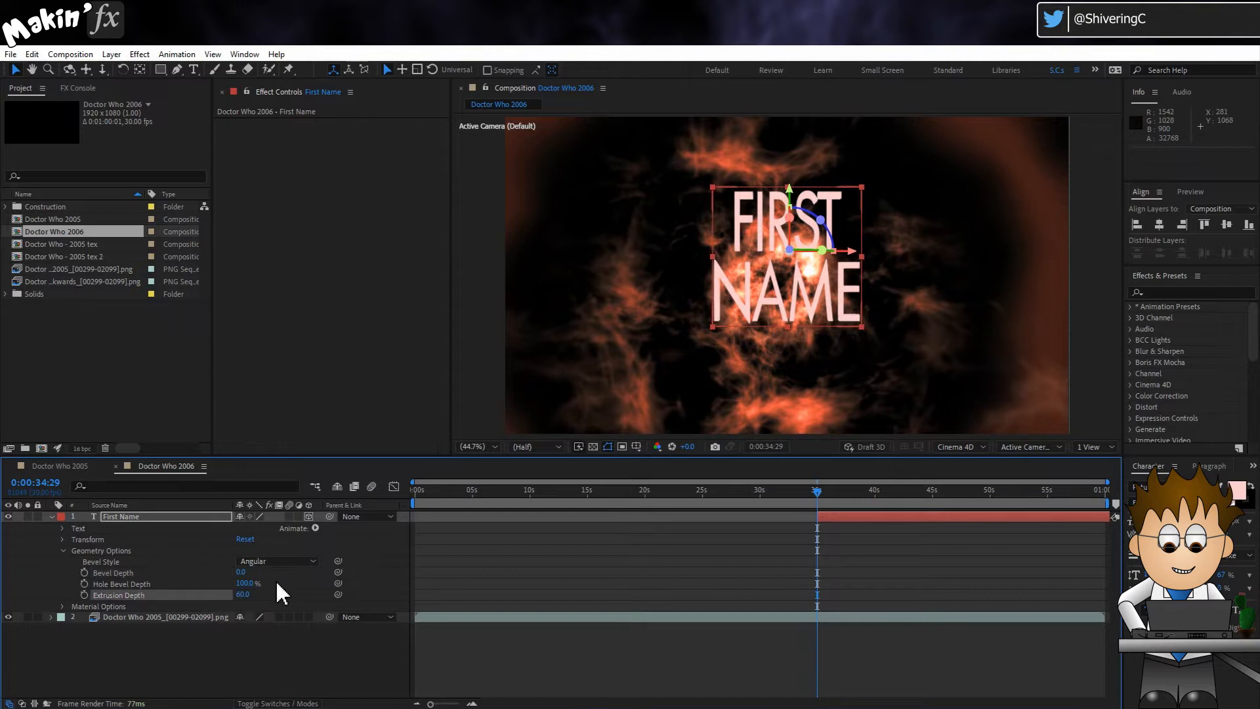
click(281, 588)
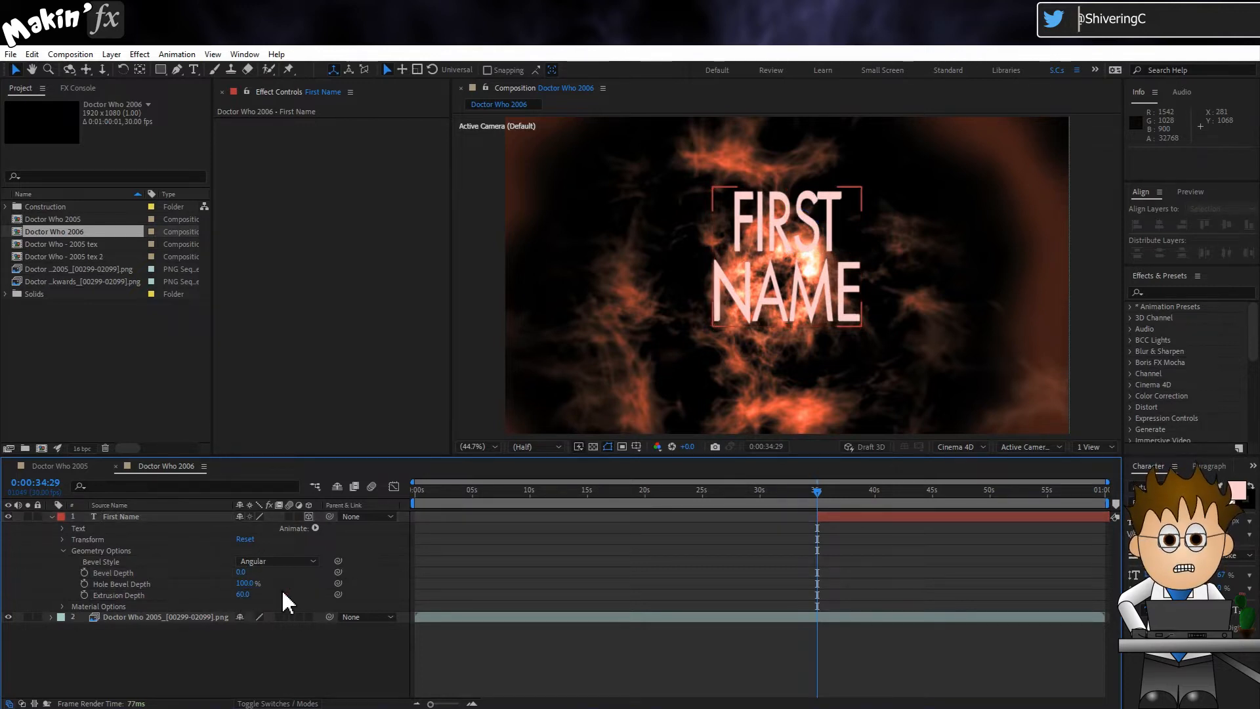
key(ctrl+z)
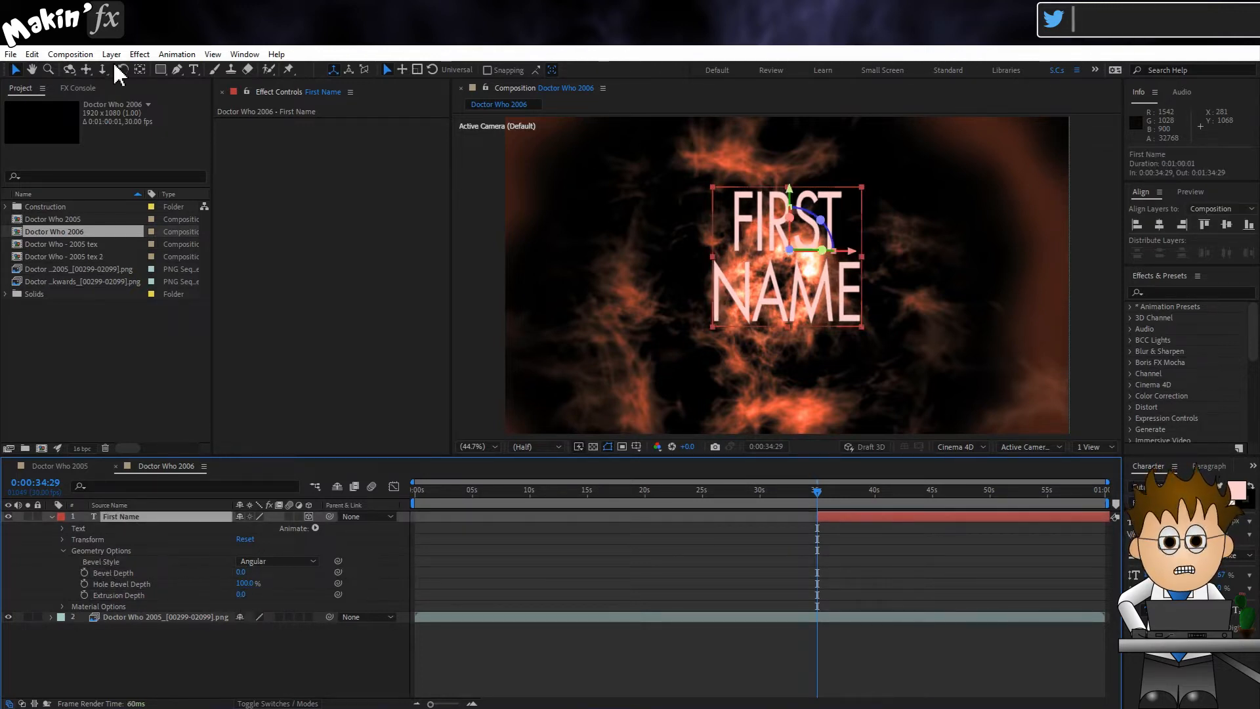
Step: Try the Shatter simulation effect on the First Name layer with its View set to Rendered
click(139, 54)
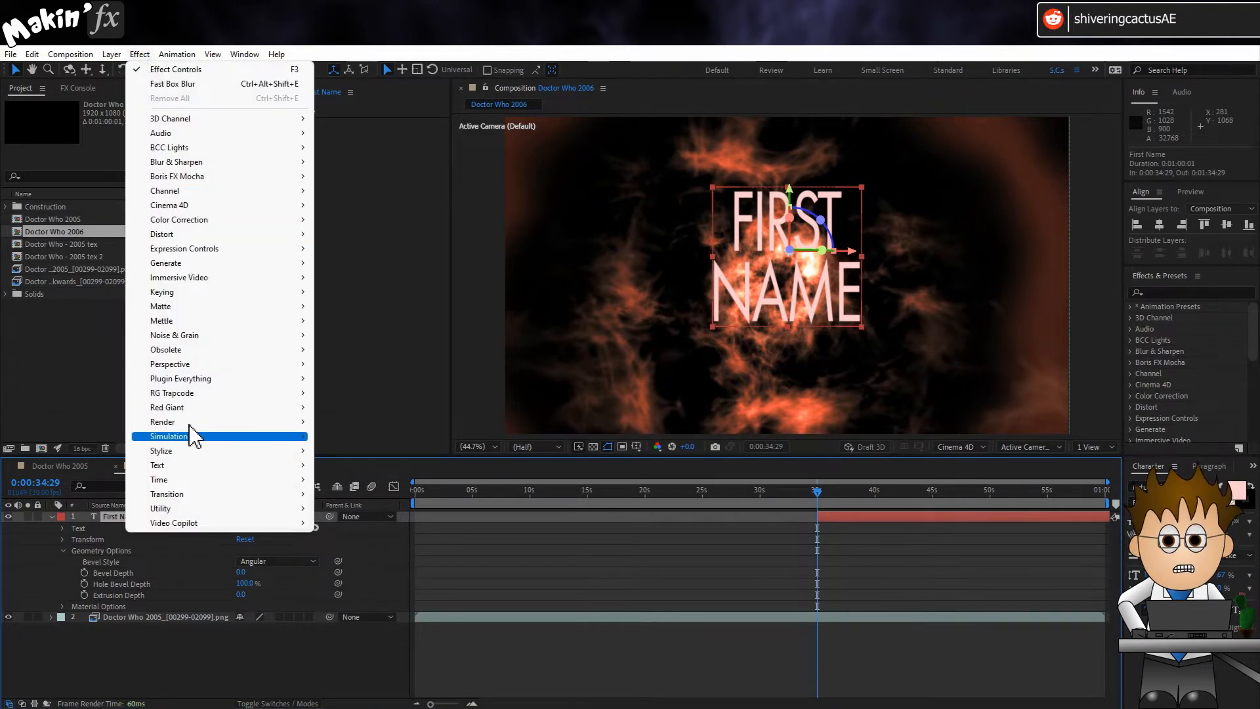
mouse_move(194, 439)
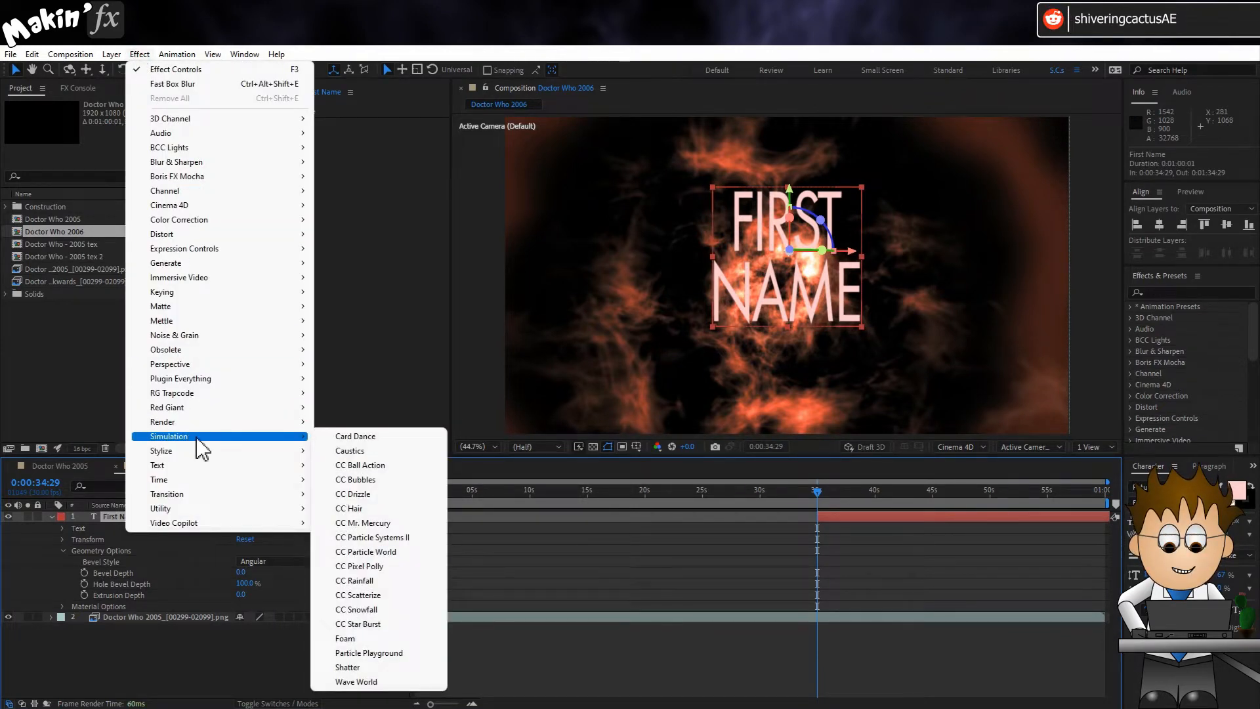
click(407, 667)
click(394, 135)
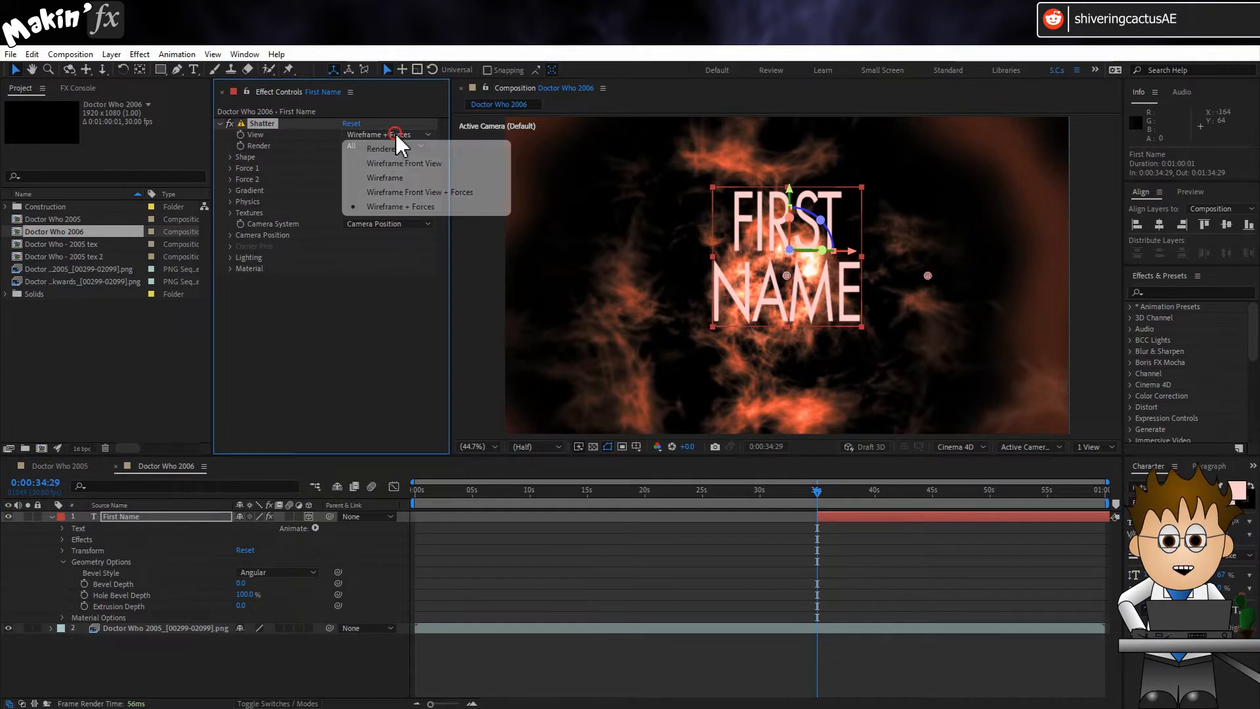
click(414, 151)
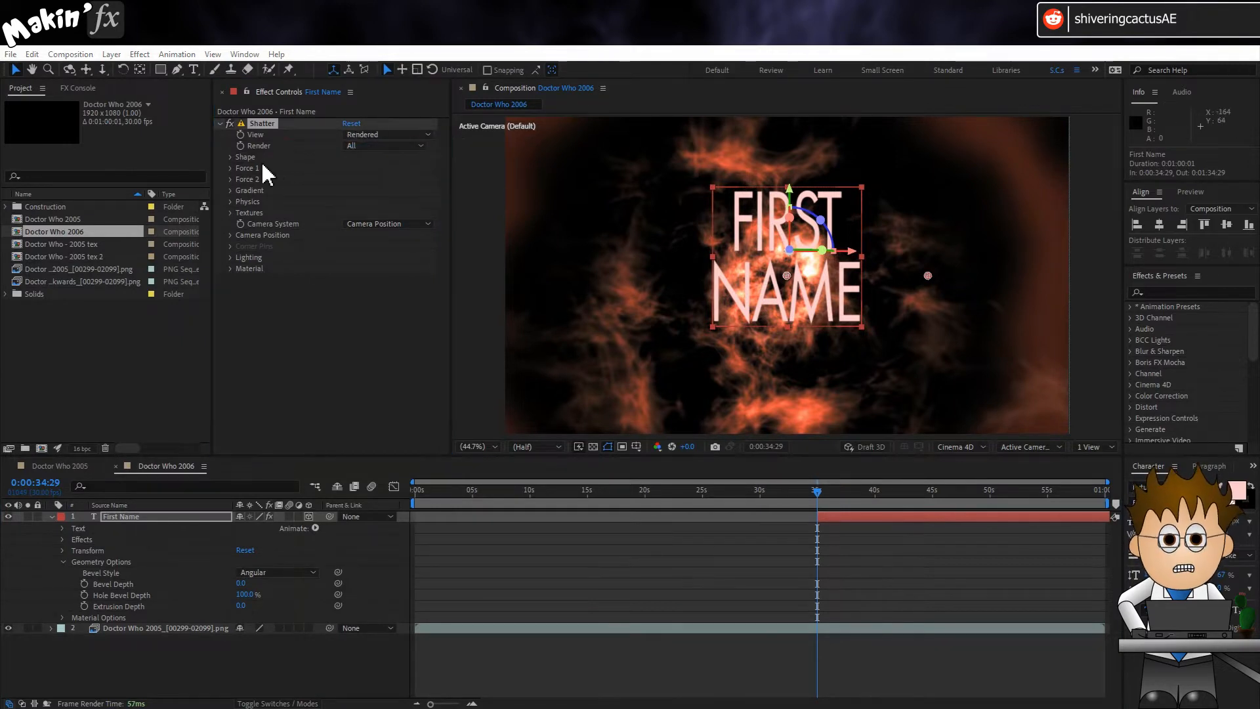
Step: Set Shatter's Pattern to Custom, its Extrusion Depth to 4, and the Custom Shatter Map to the First Name layer
click(230, 157)
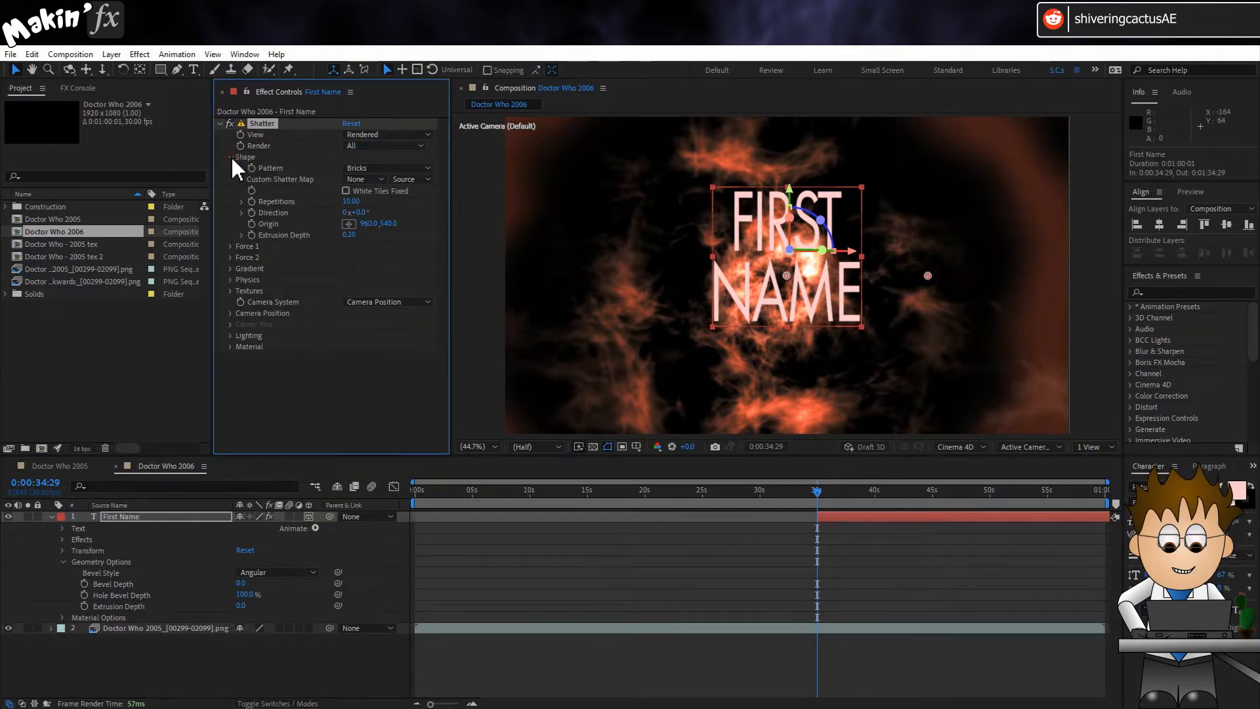
click(389, 168)
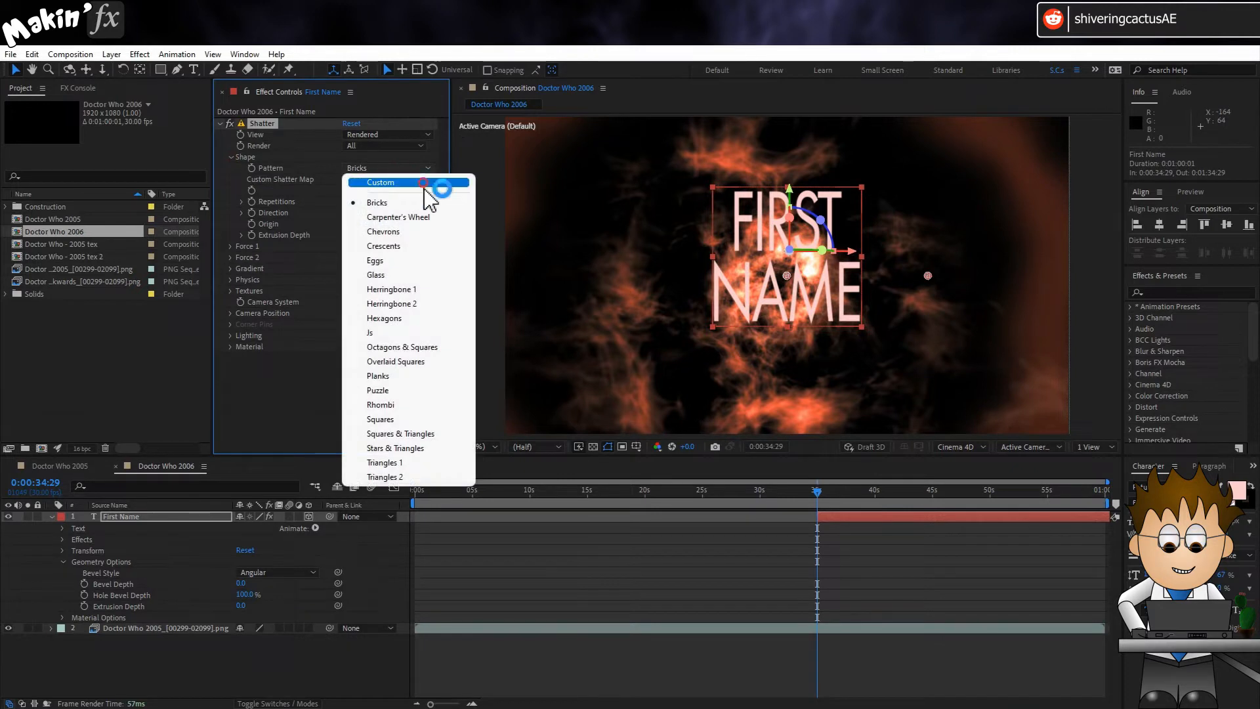
click(428, 183)
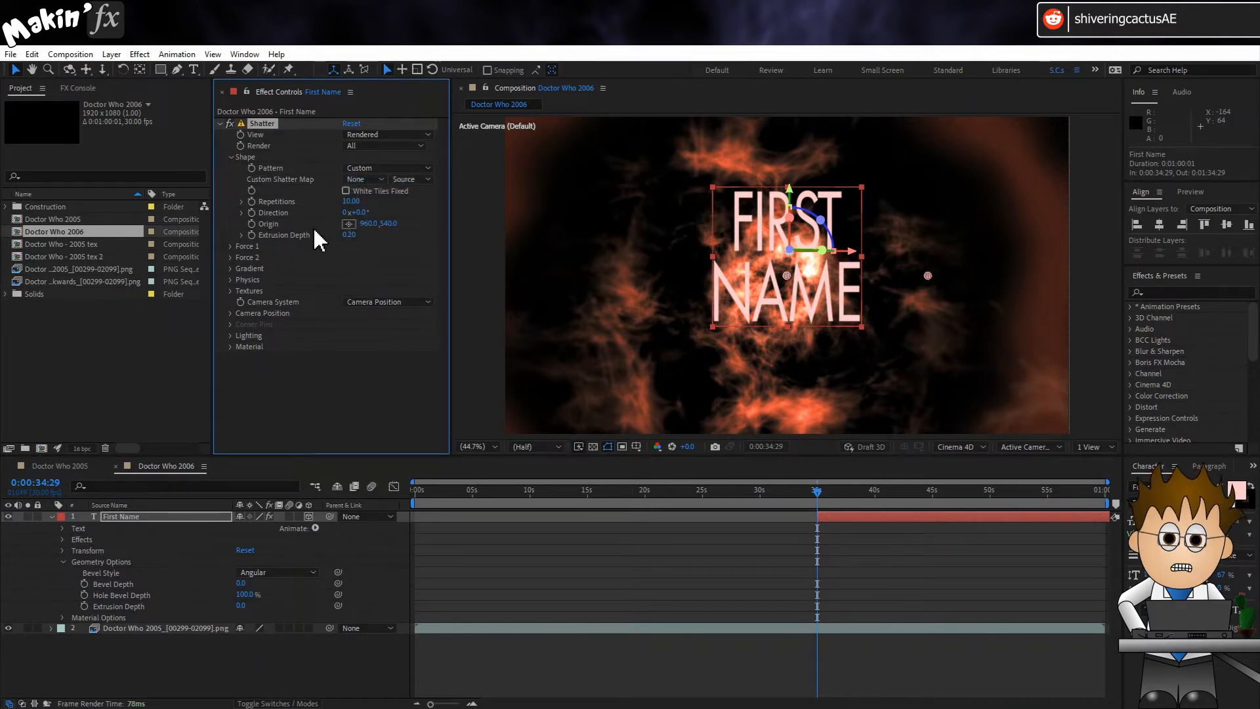
click(351, 235)
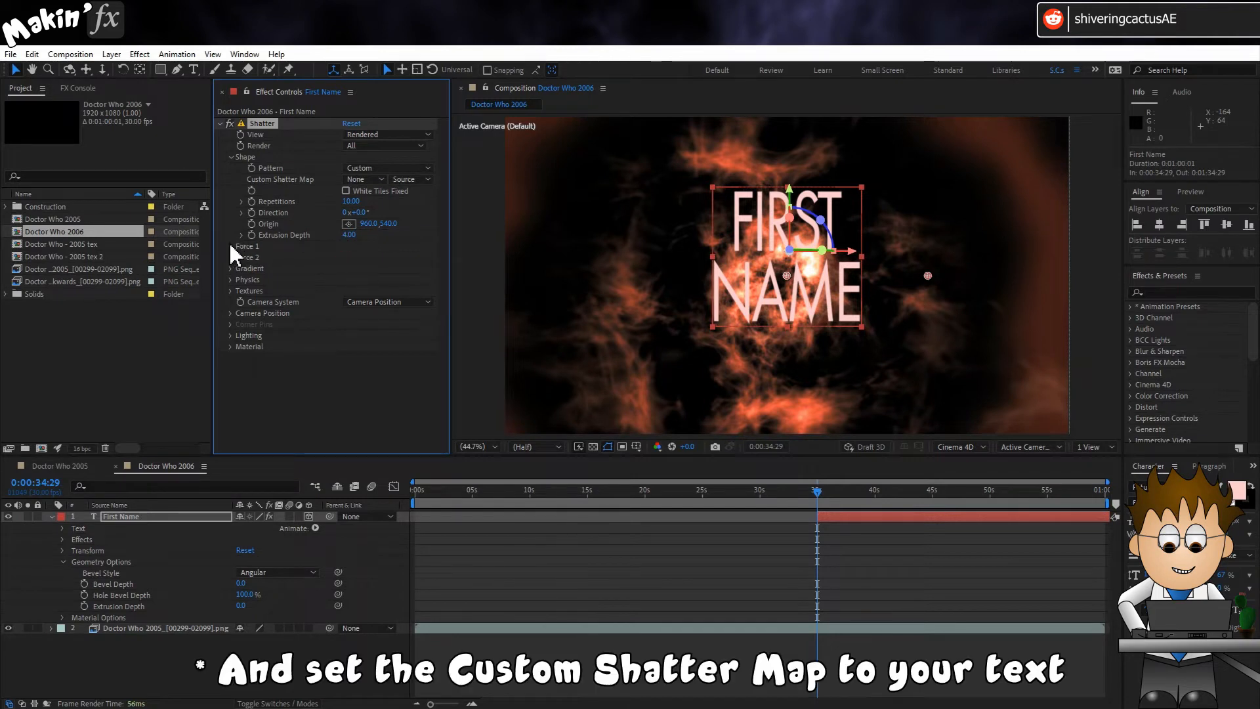
click(362, 179)
click(405, 215)
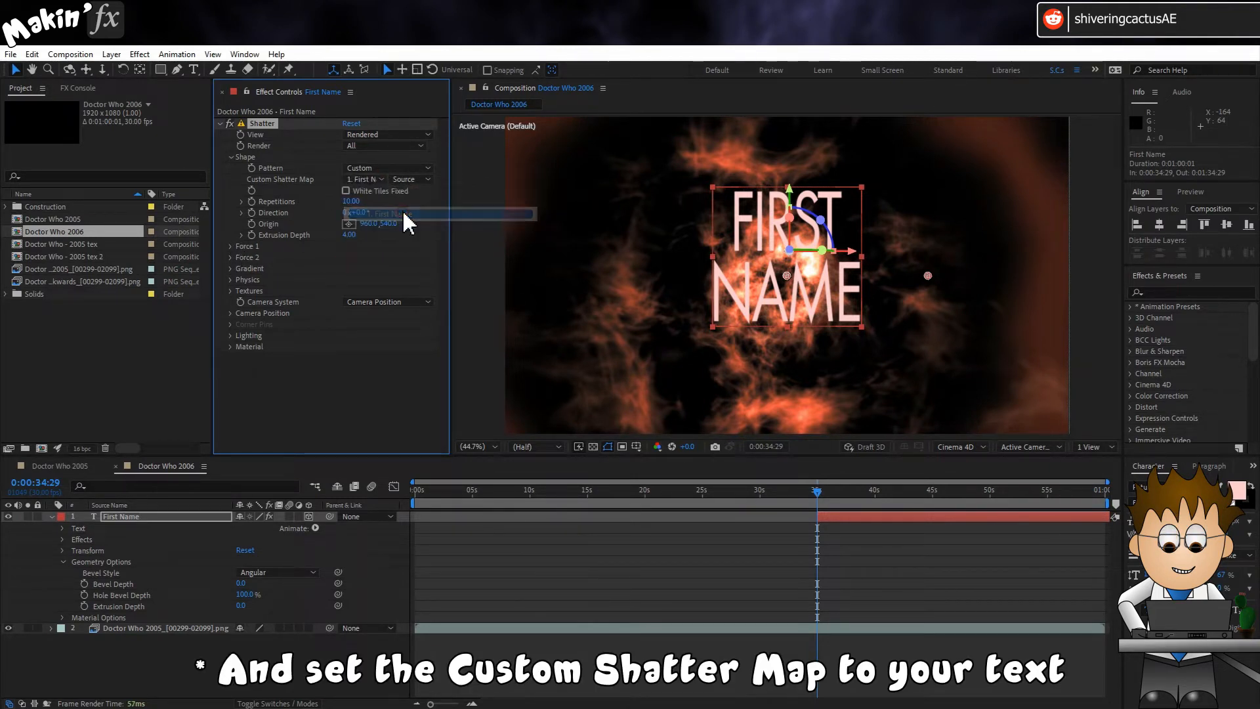
Step: Set Shatter's Force 1 Strength and its Physics Gravity to 0
click(231, 246)
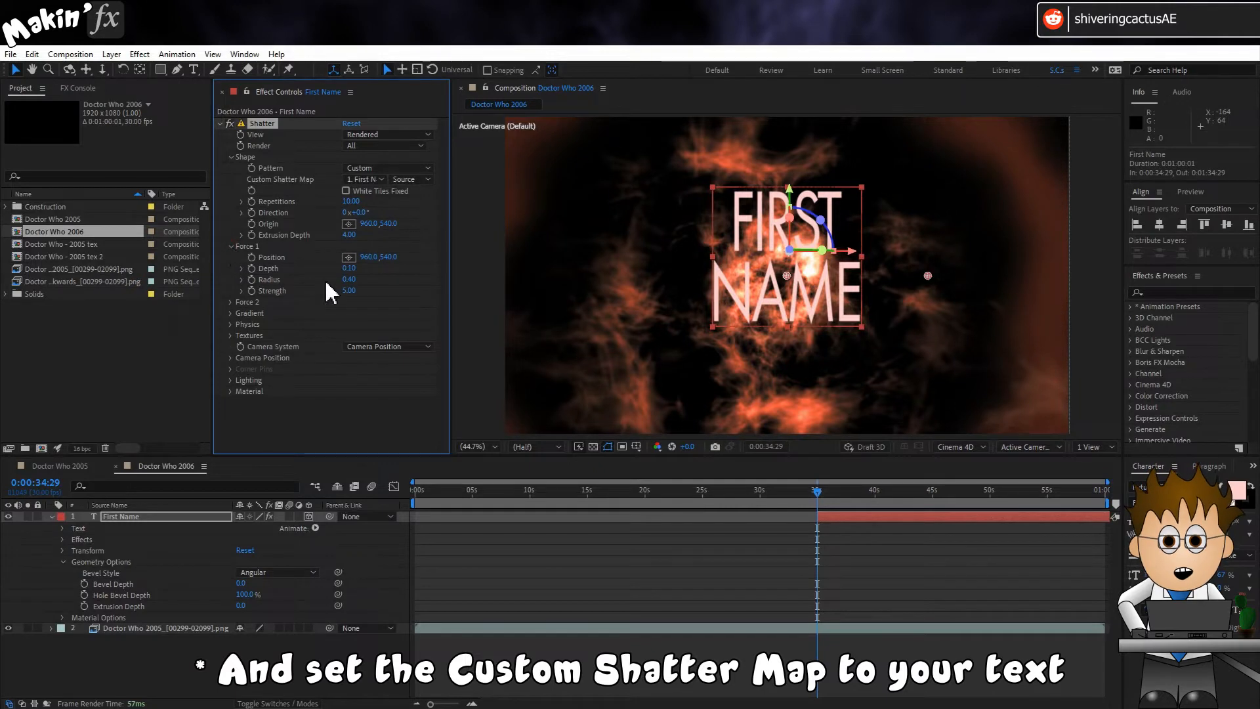
click(232, 324)
click(350, 336)
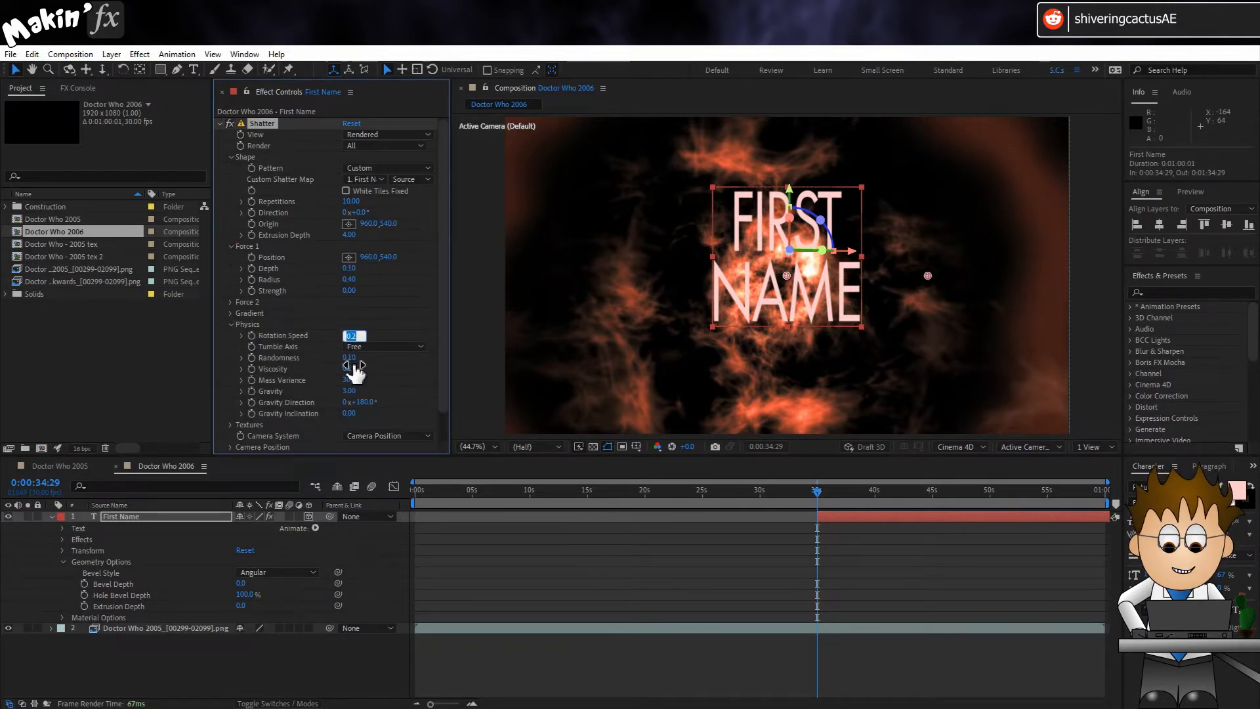
click(386, 373)
click(349, 391)
text(0)
key(Return)
Step: Set the Shatter camera's Y Rotation to 63° and reselect Cinema 4D as the composition's 3D renderer
scroll(239, 436, down, 2)
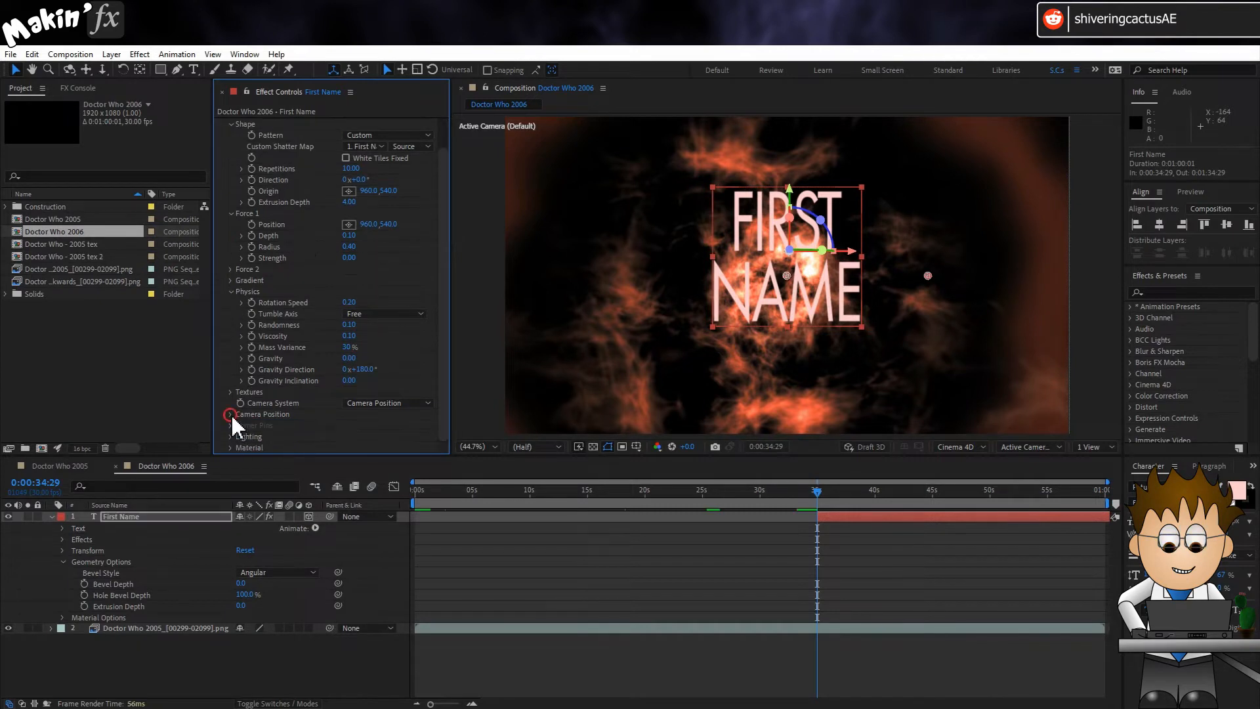
click(229, 414)
scroll(258, 393, down, 2)
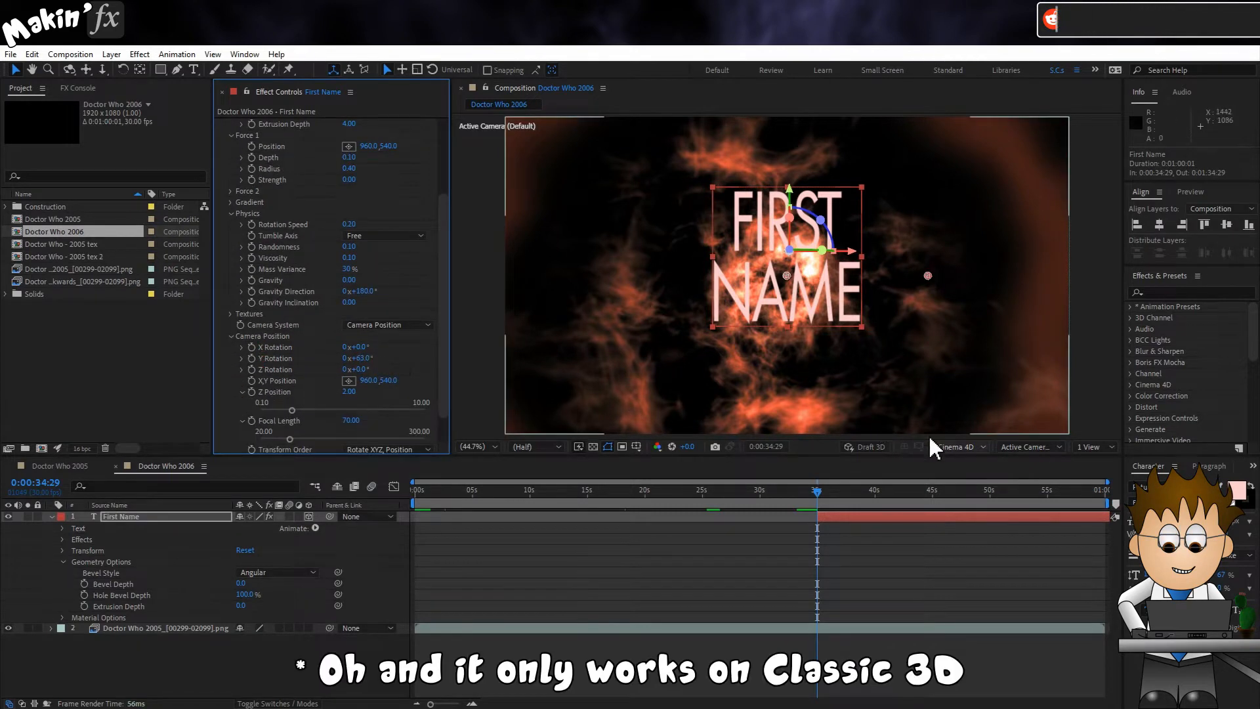
click(959, 447)
click(972, 478)
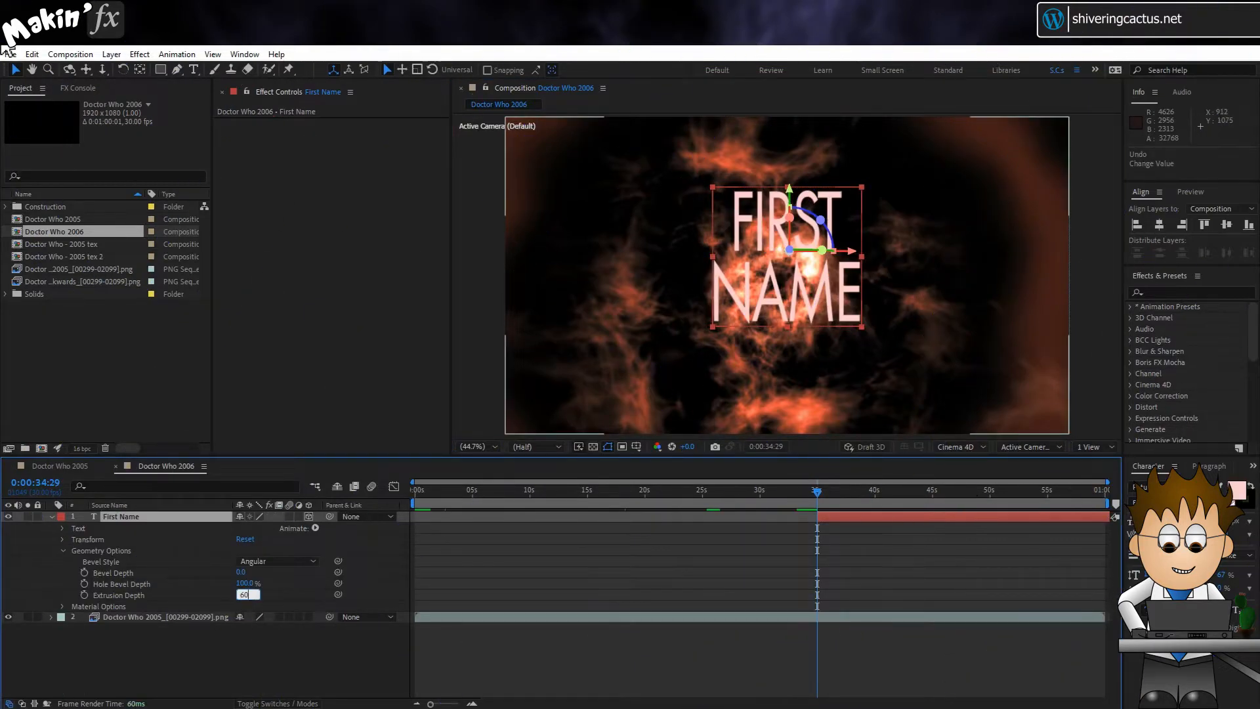
Step: Set the First Name layer's Extrusion Depth to 60 and add RGB color animators for its front and side
click(253, 624)
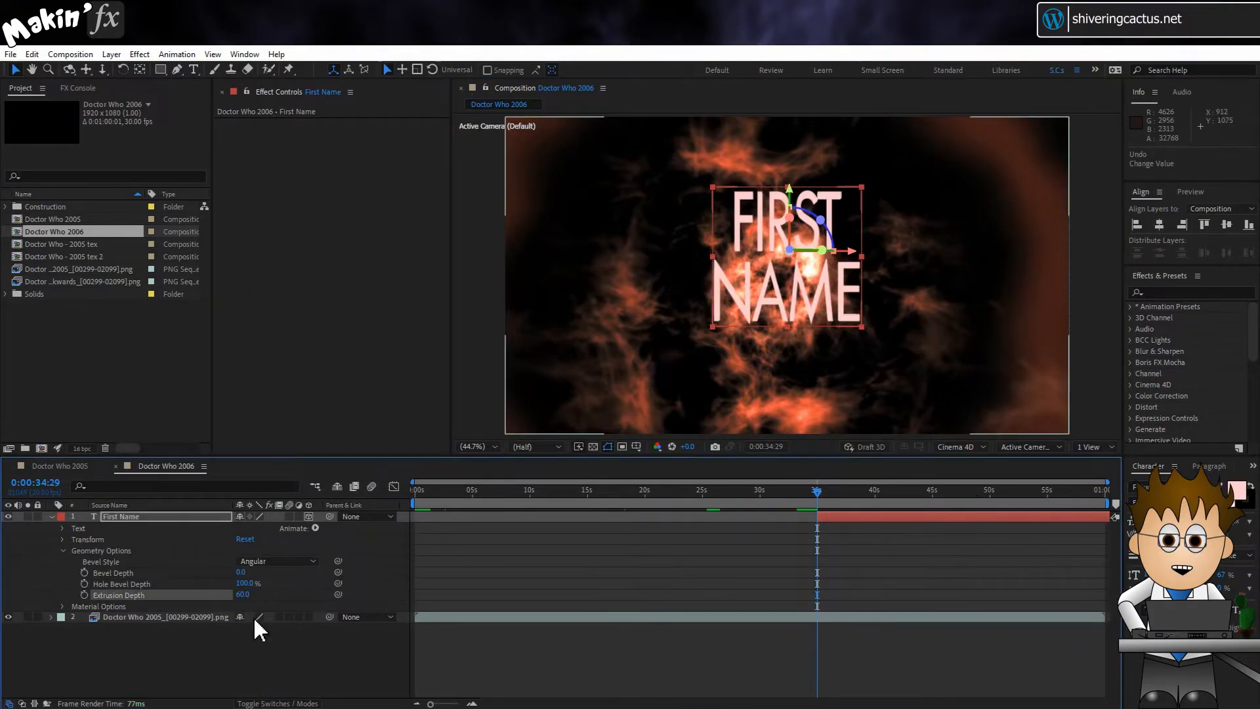
click(119, 525)
click(316, 528)
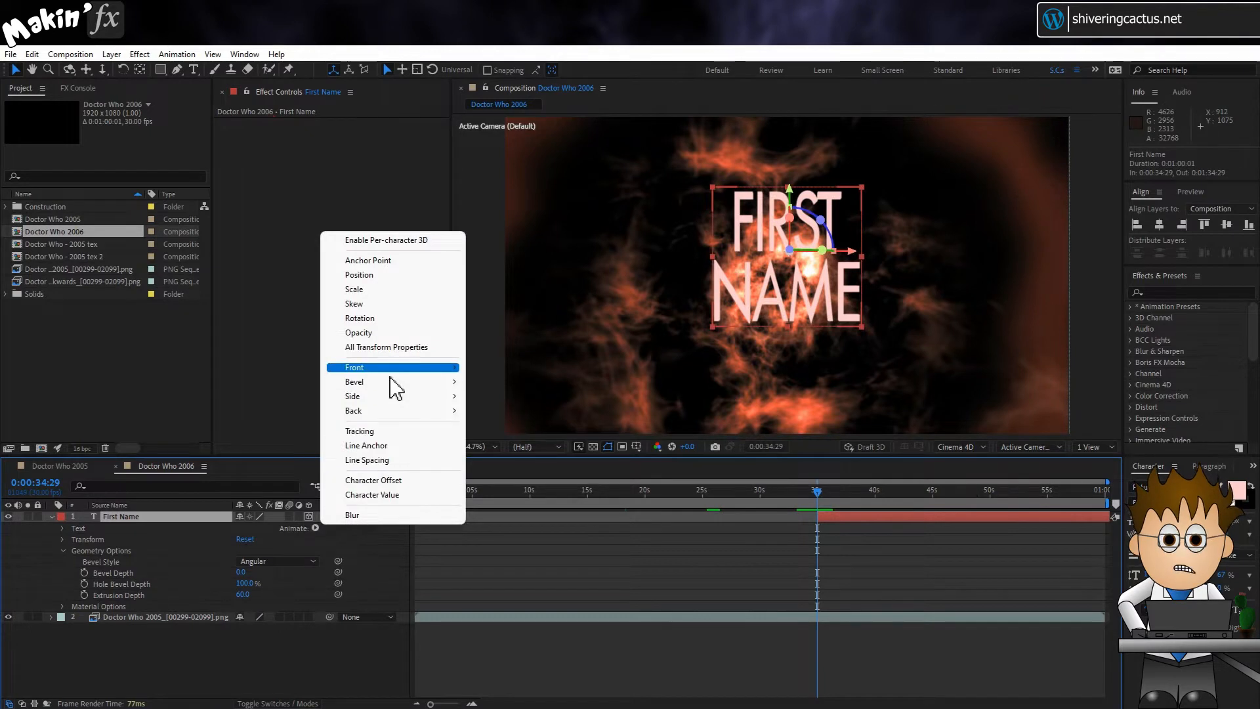
mouse_move(397, 368)
mouse_move(505, 369)
click(614, 367)
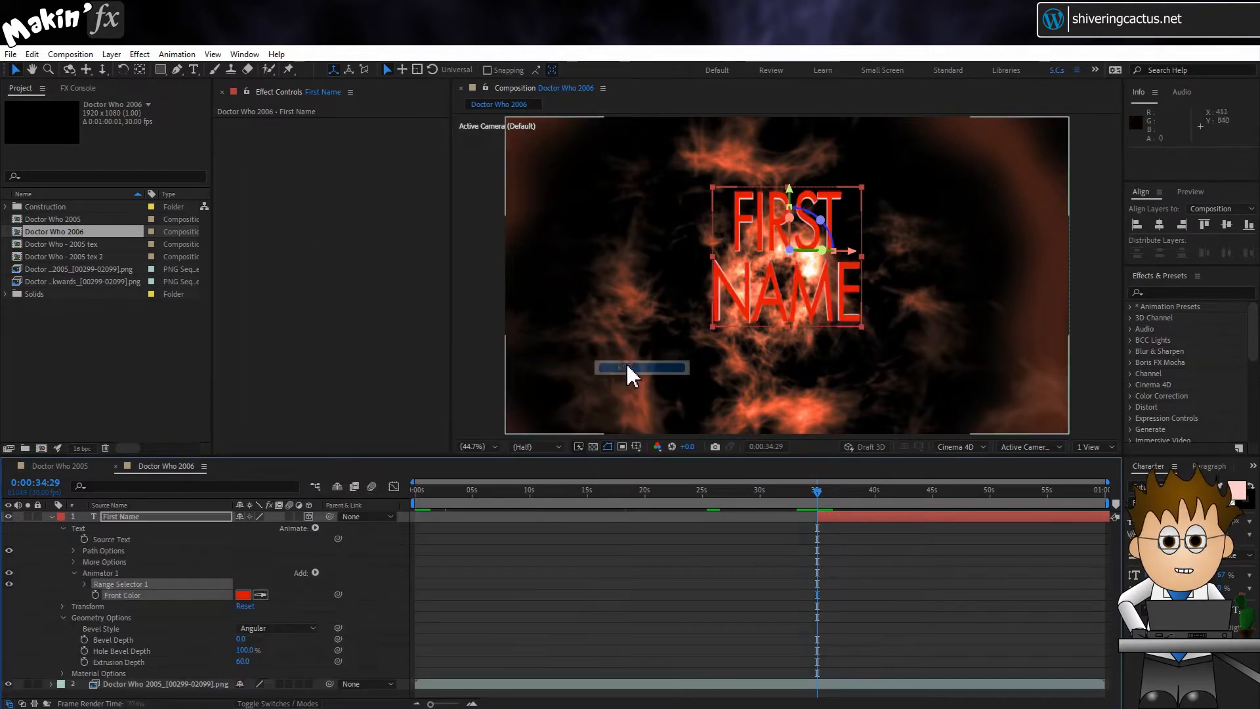
click(315, 529)
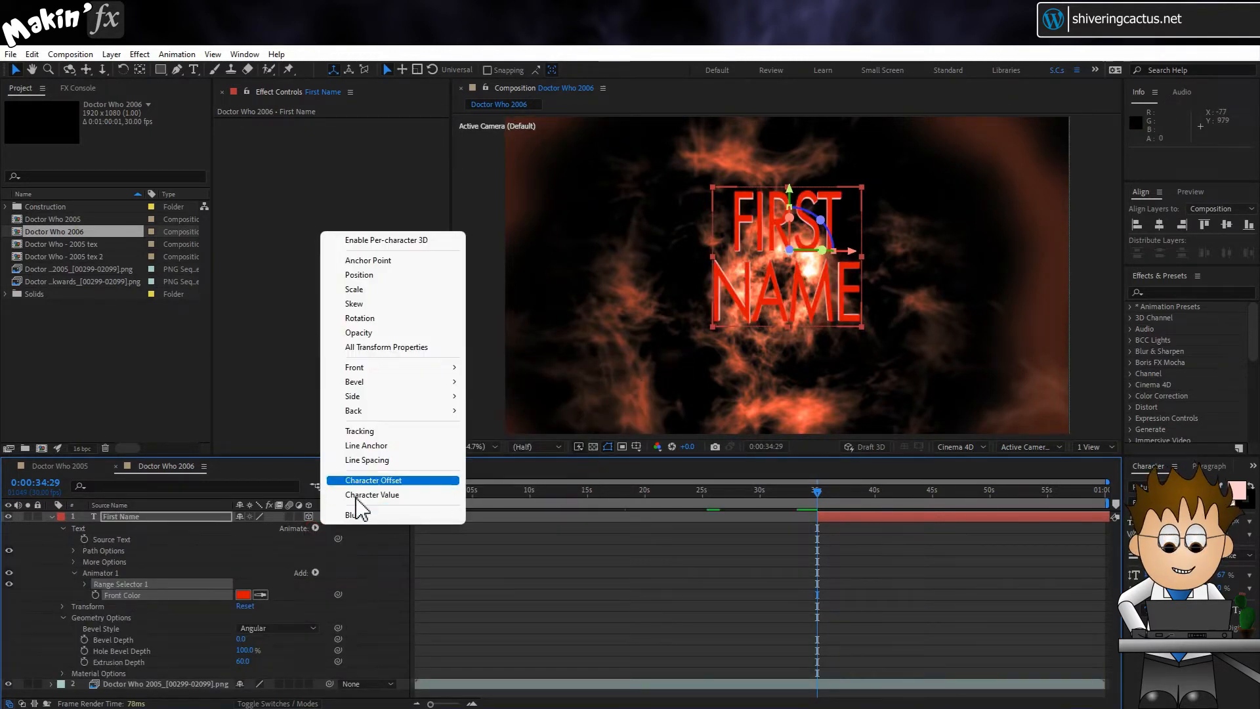
mouse_move(398, 401)
mouse_move(505, 396)
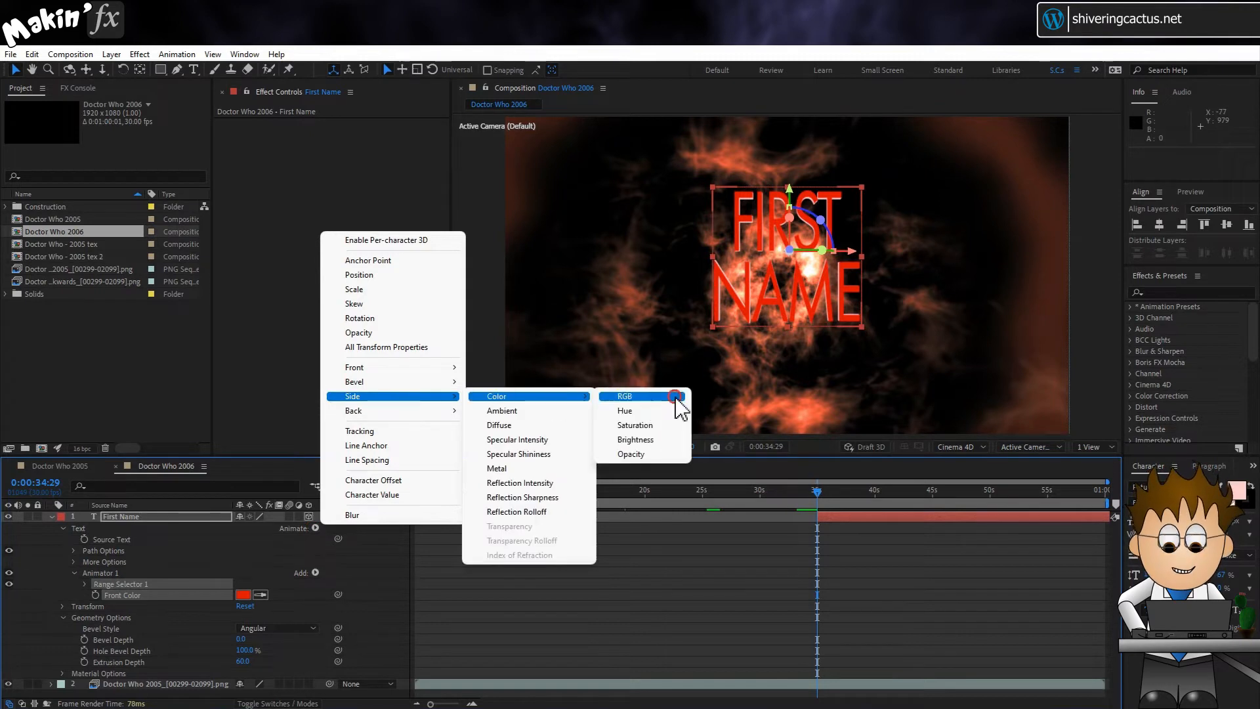
click(676, 396)
Step: Set the First Name text's Front Color to FFCDCD
click(244, 595)
text(FFCDCD)
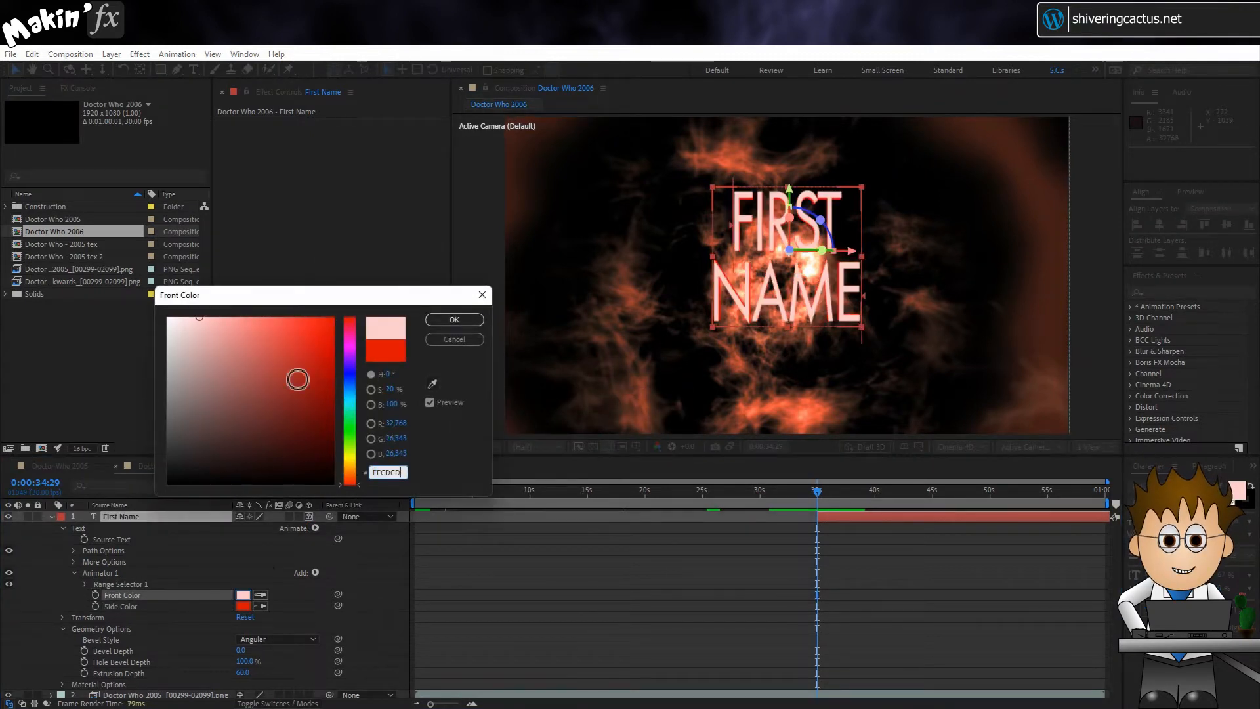
click(333, 306)
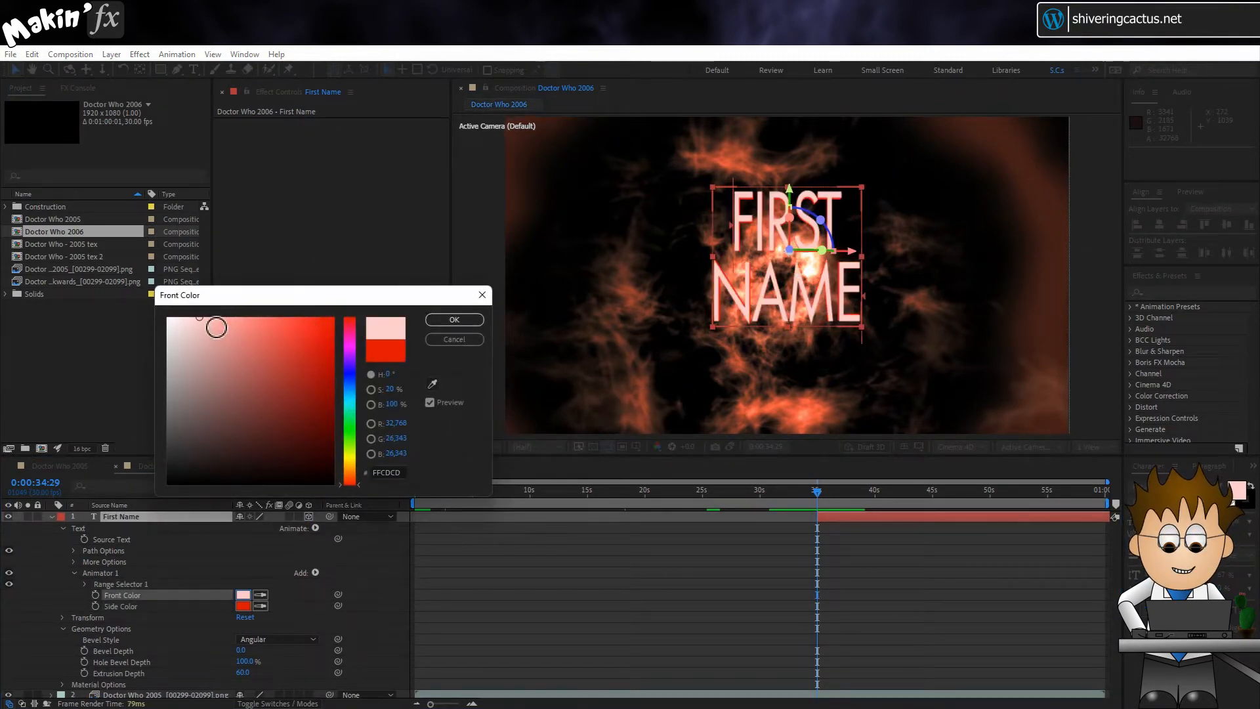
click(452, 321)
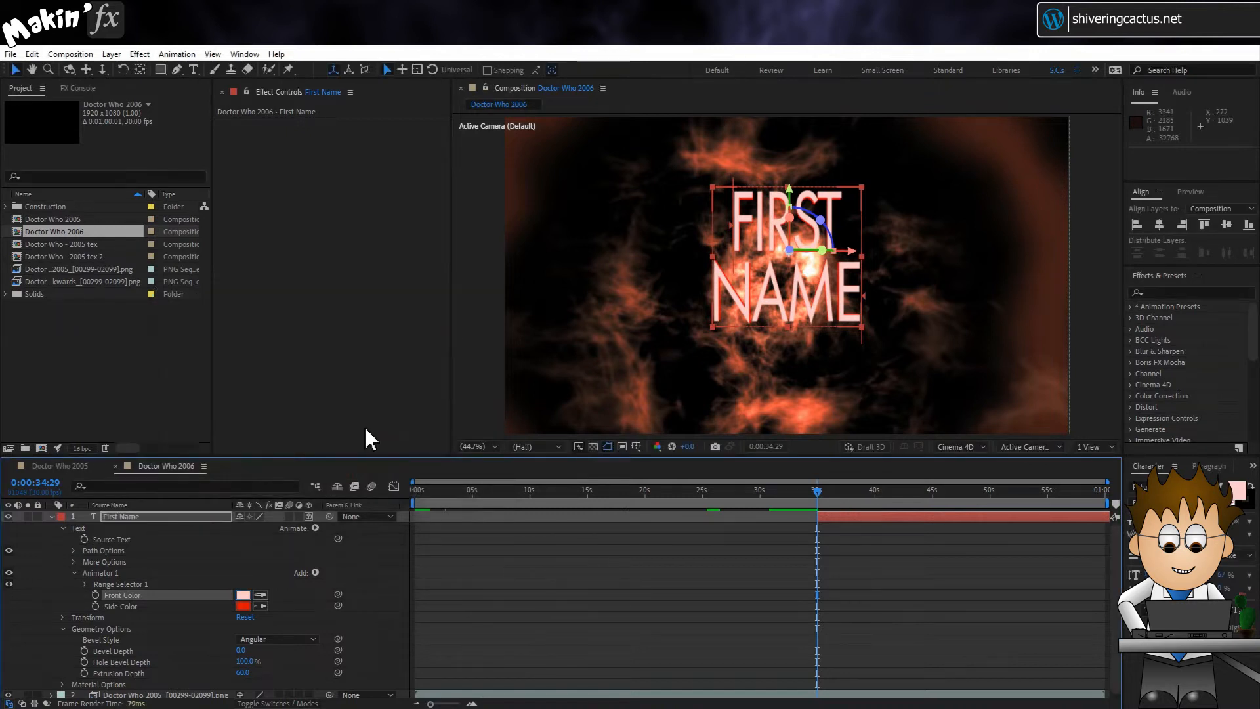
Step: Sample the front color for the text's Side Color and darken it to 44% brightness (705A5A)
click(260, 607)
click(243, 595)
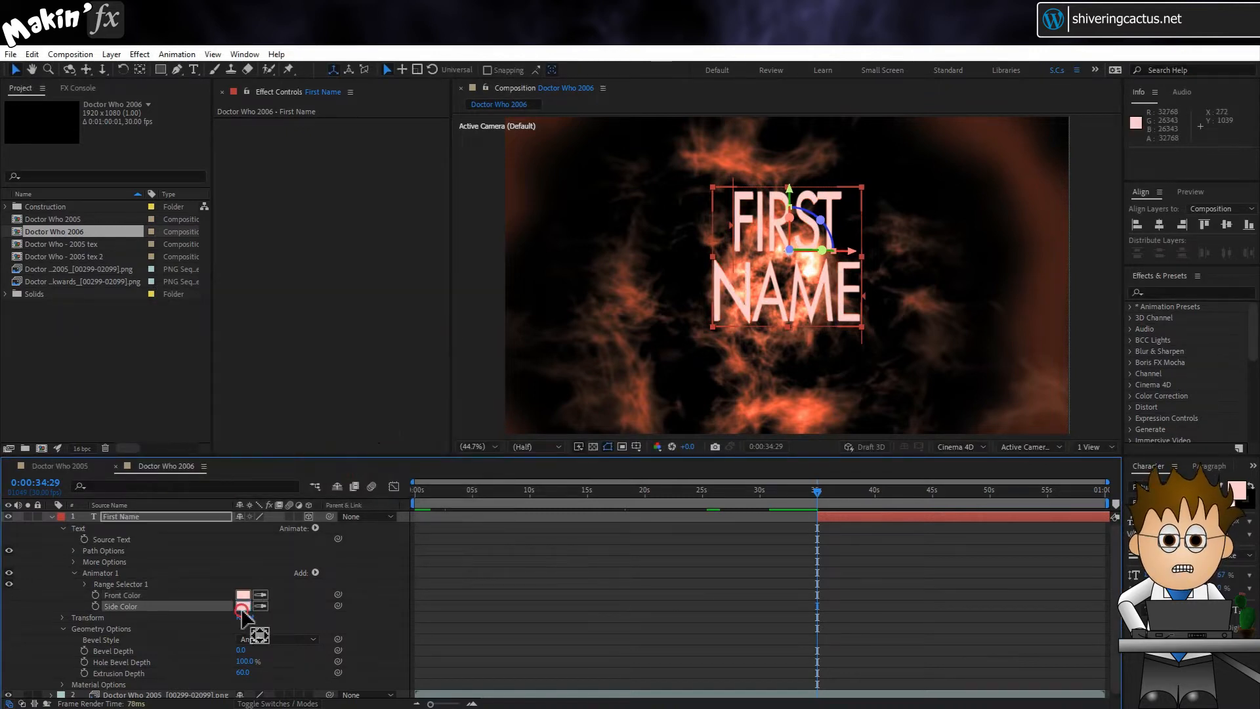
click(244, 608)
drag(392, 404, 403, 410)
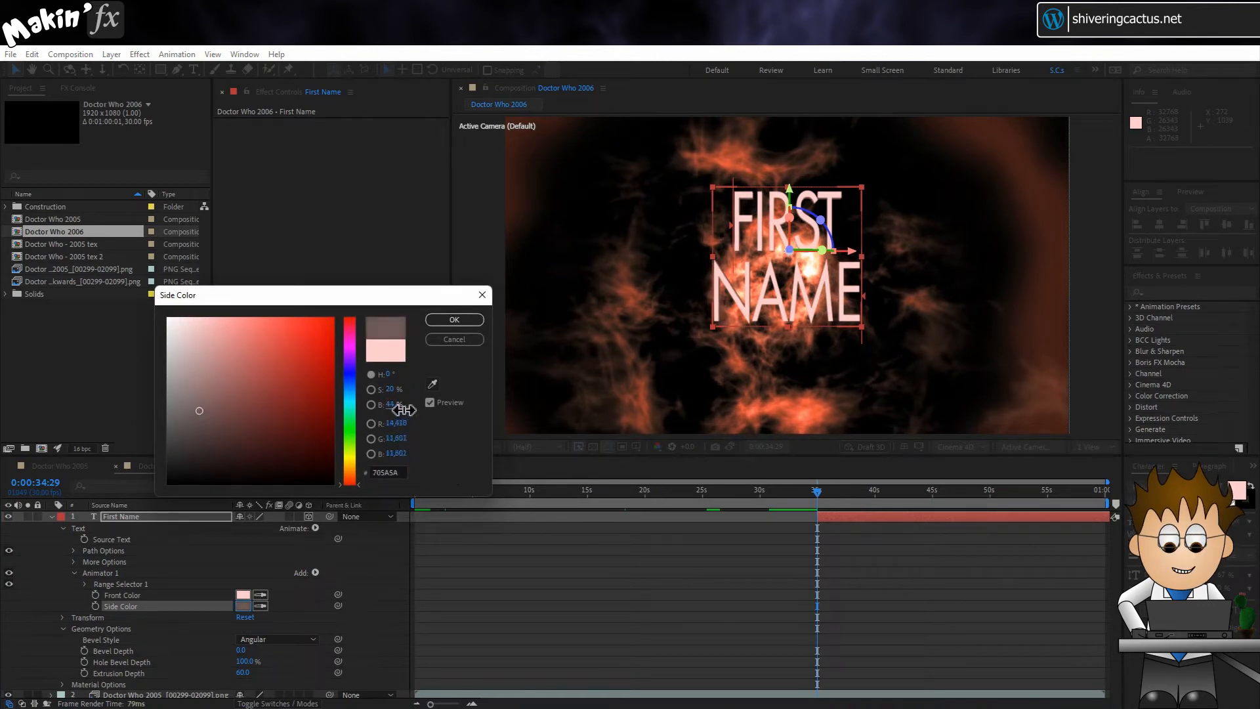
click(453, 319)
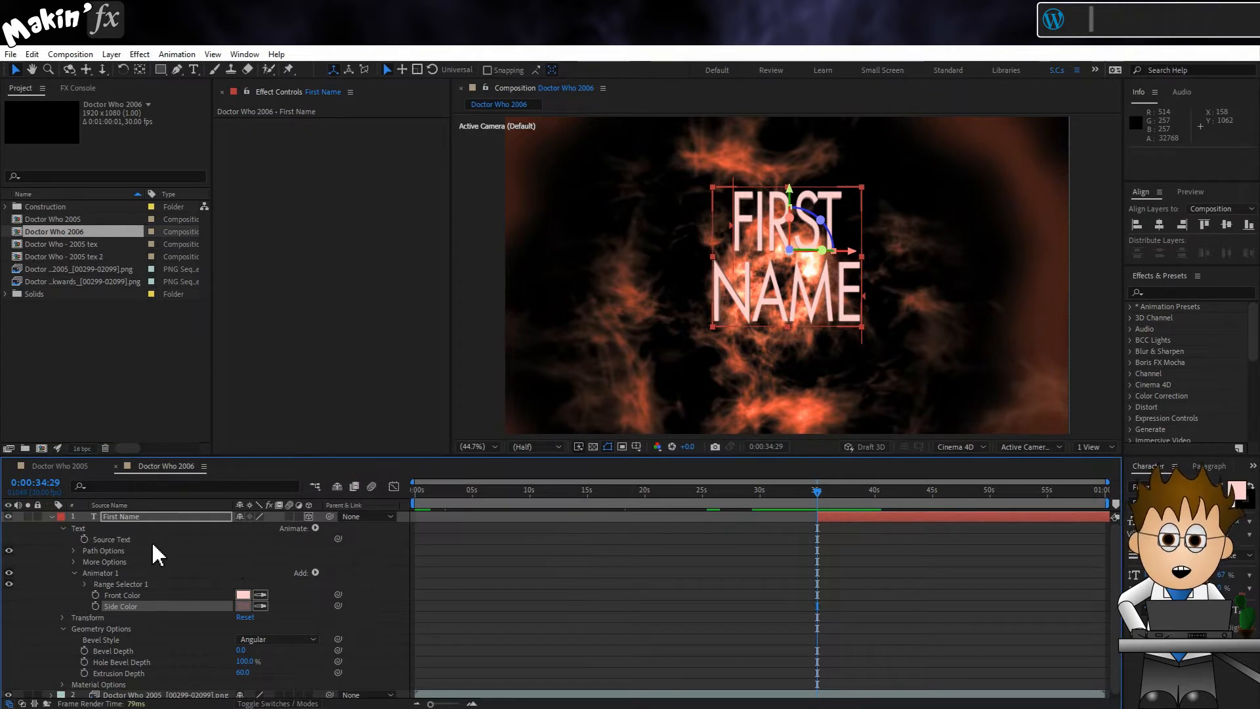
Step: Add the backwards tunnel sequence directly beneath First Name, starting at 0 seconds, and set its track matte to Alpha Matte "First Name"
click(51, 517)
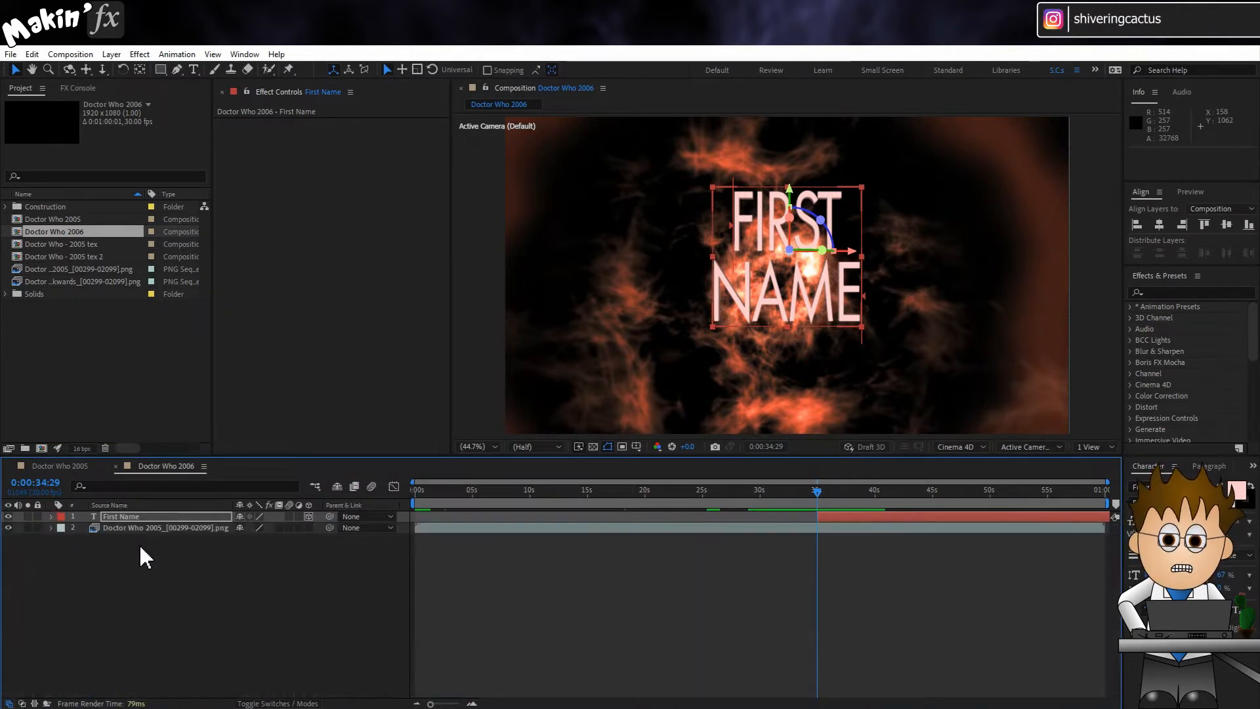
drag(72, 280, 96, 527)
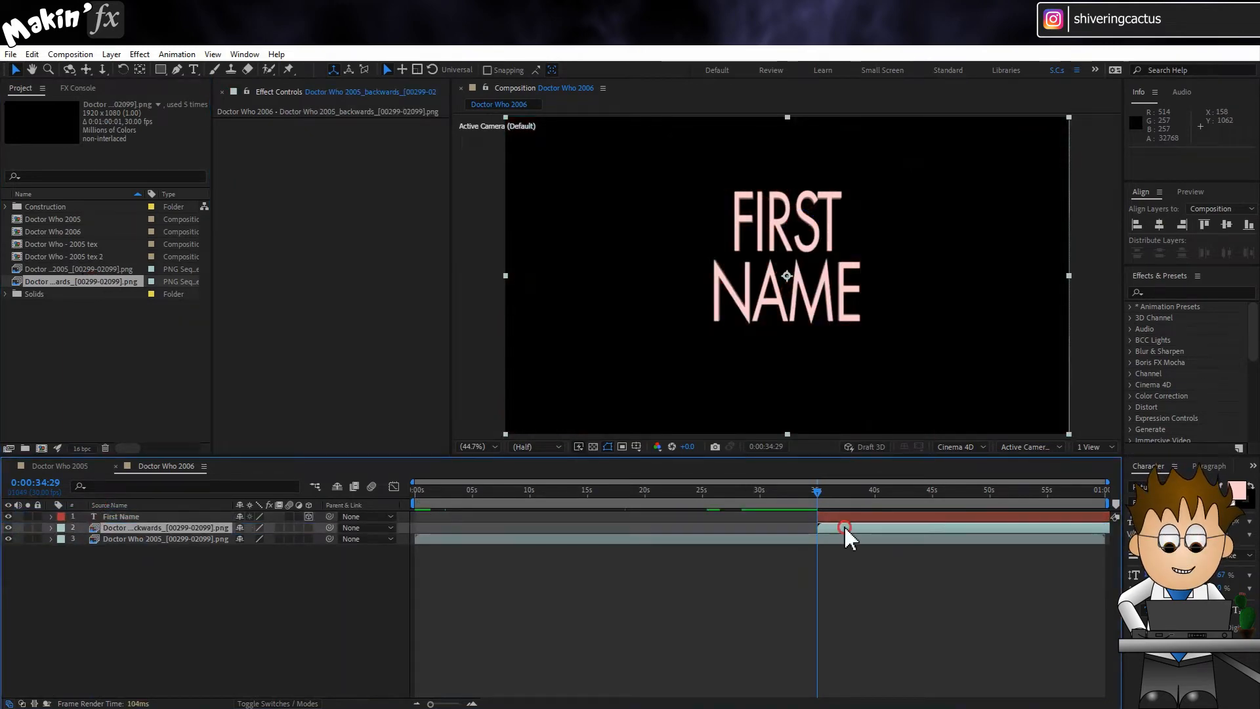
drag(844, 526, 447, 526)
click(289, 703)
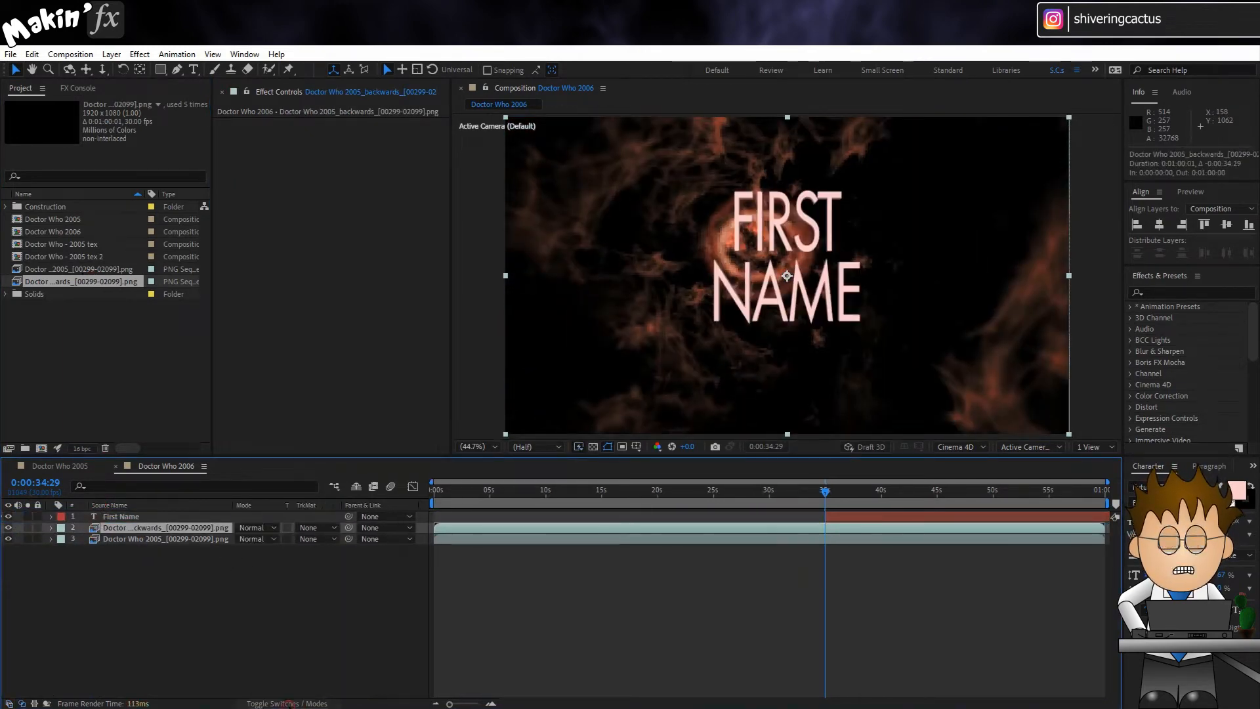
click(331, 527)
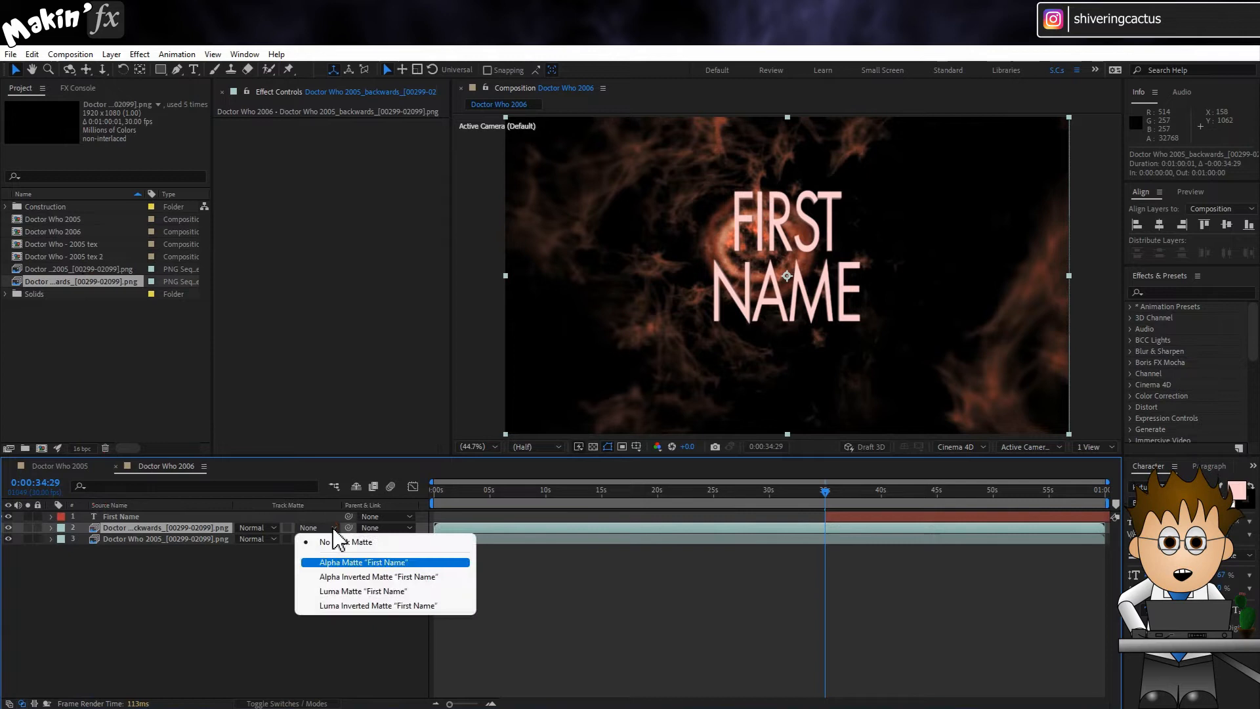
click(403, 561)
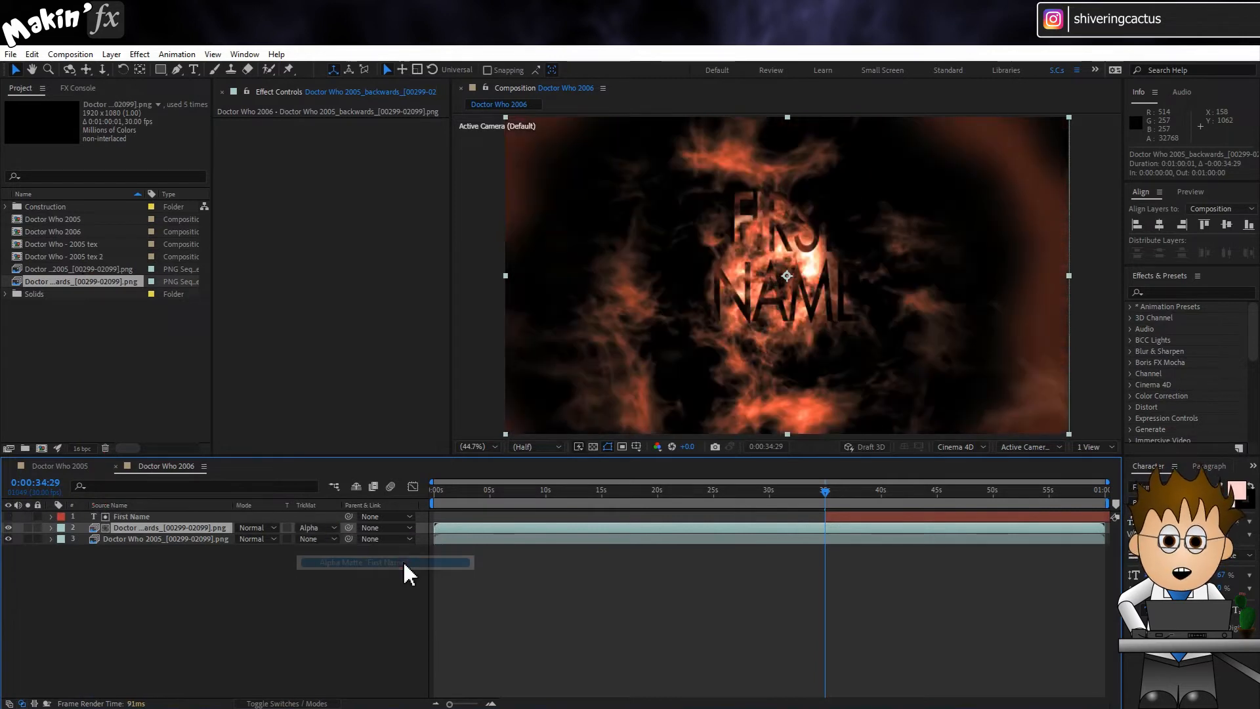
Step: Preview the matted backwards layer on its own, and turn the First Name layer's visibility back on
click(27, 528)
mouse_move(825, 495)
mouse_down()
mouse_move(922, 504)
mouse_move(827, 495)
mouse_up()
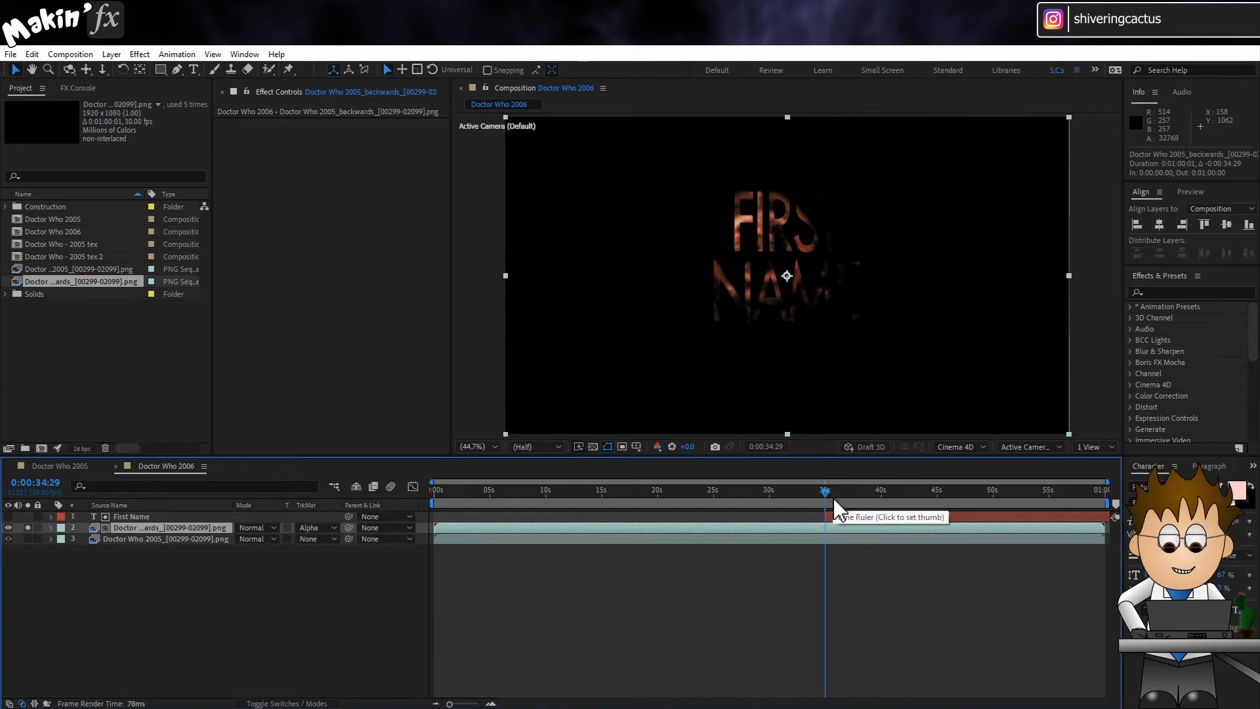
click(27, 528)
click(8, 517)
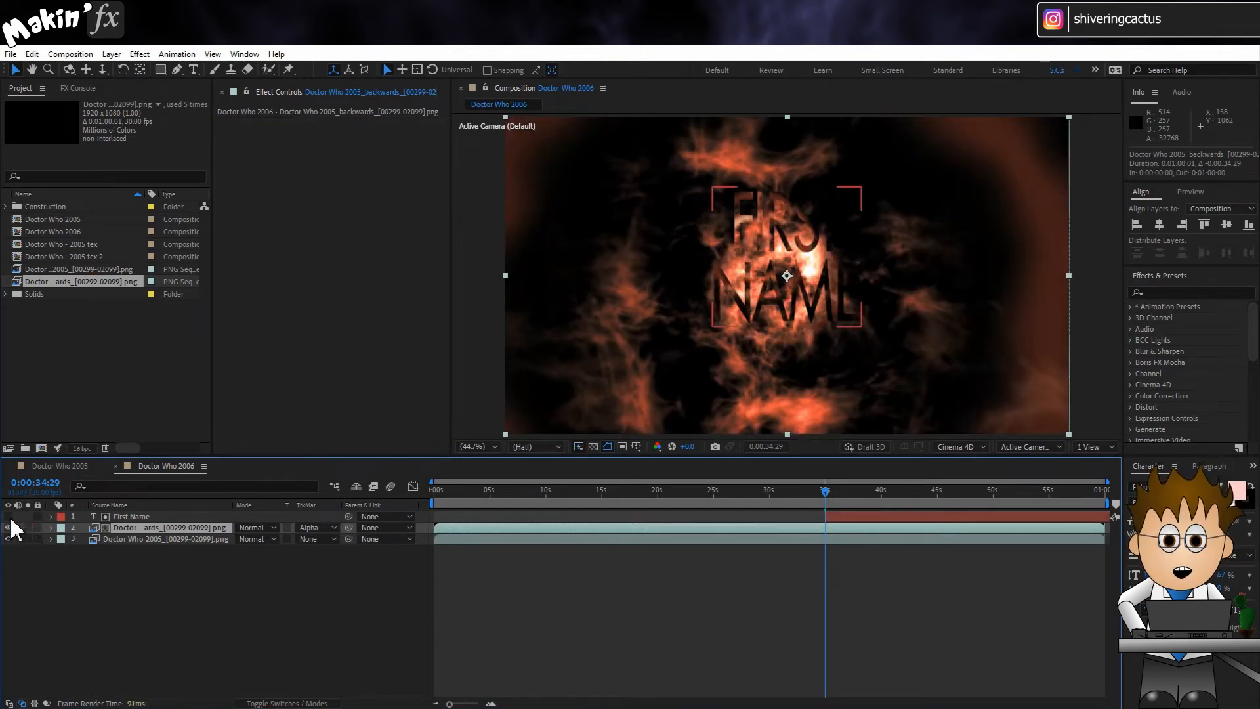
click(266, 517)
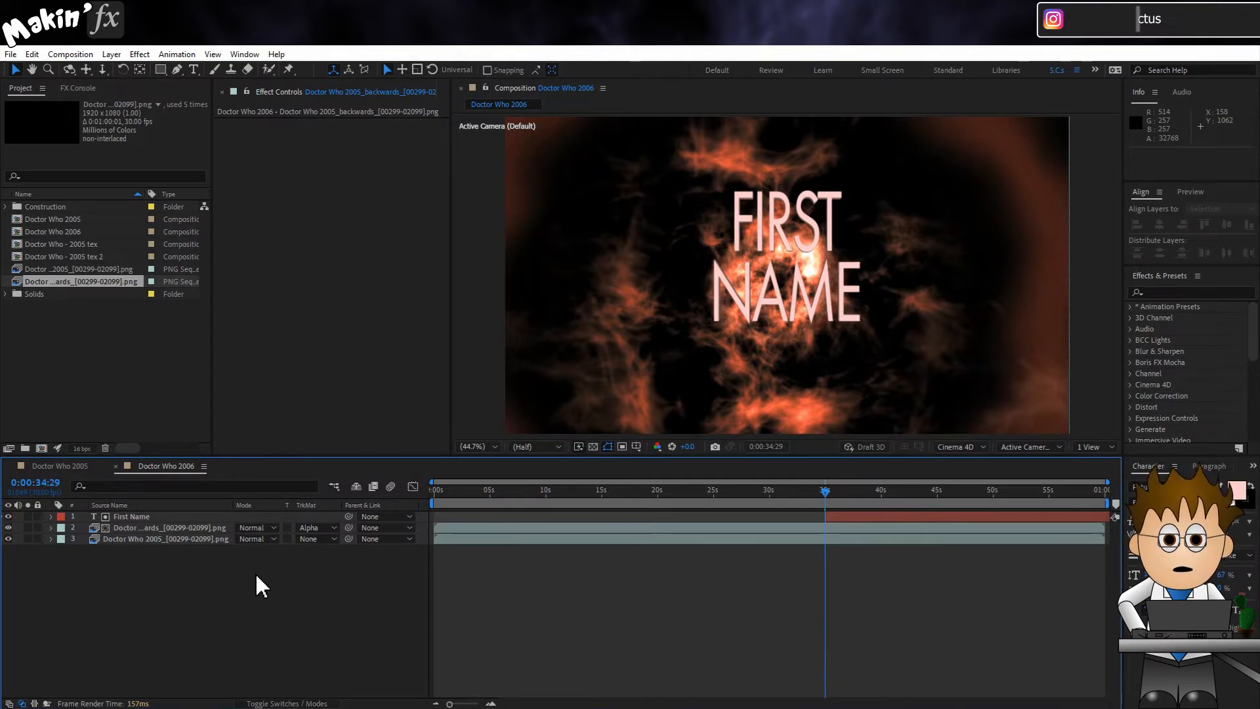
Step: Pre-compose the First Name layer as First Name Comp 1 and set its blending mode to Screen
click(160, 517)
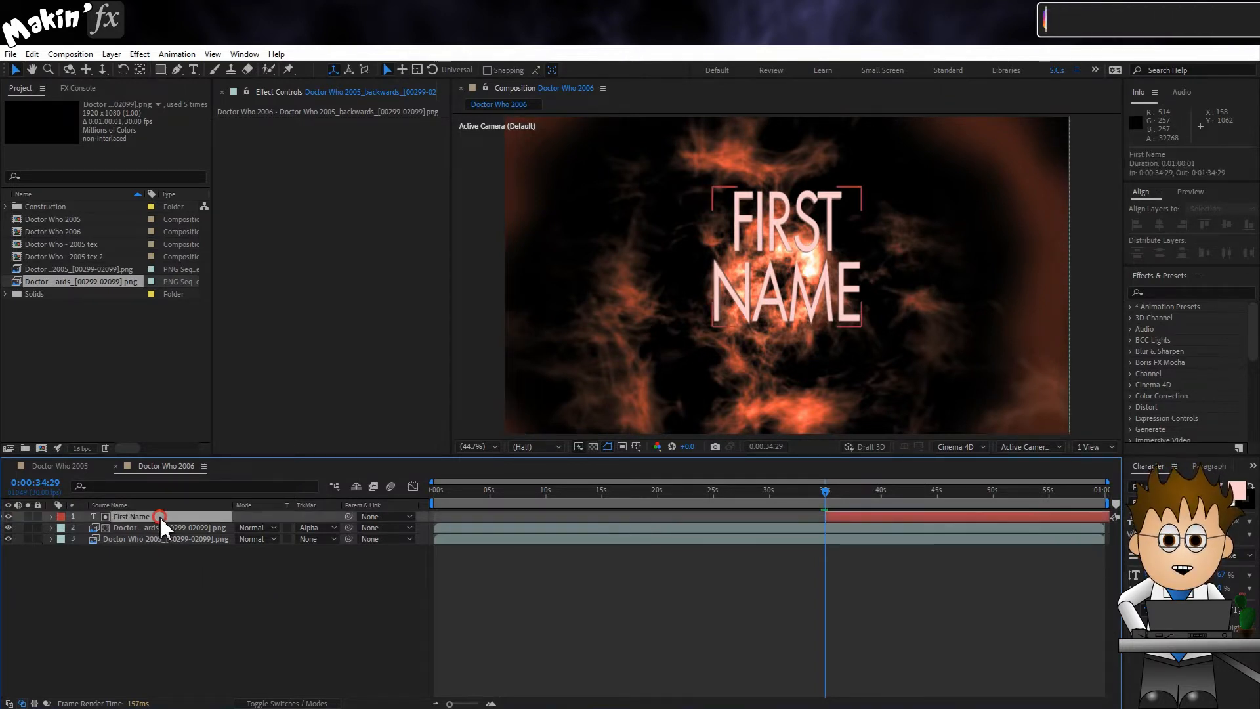
right_click(160, 514)
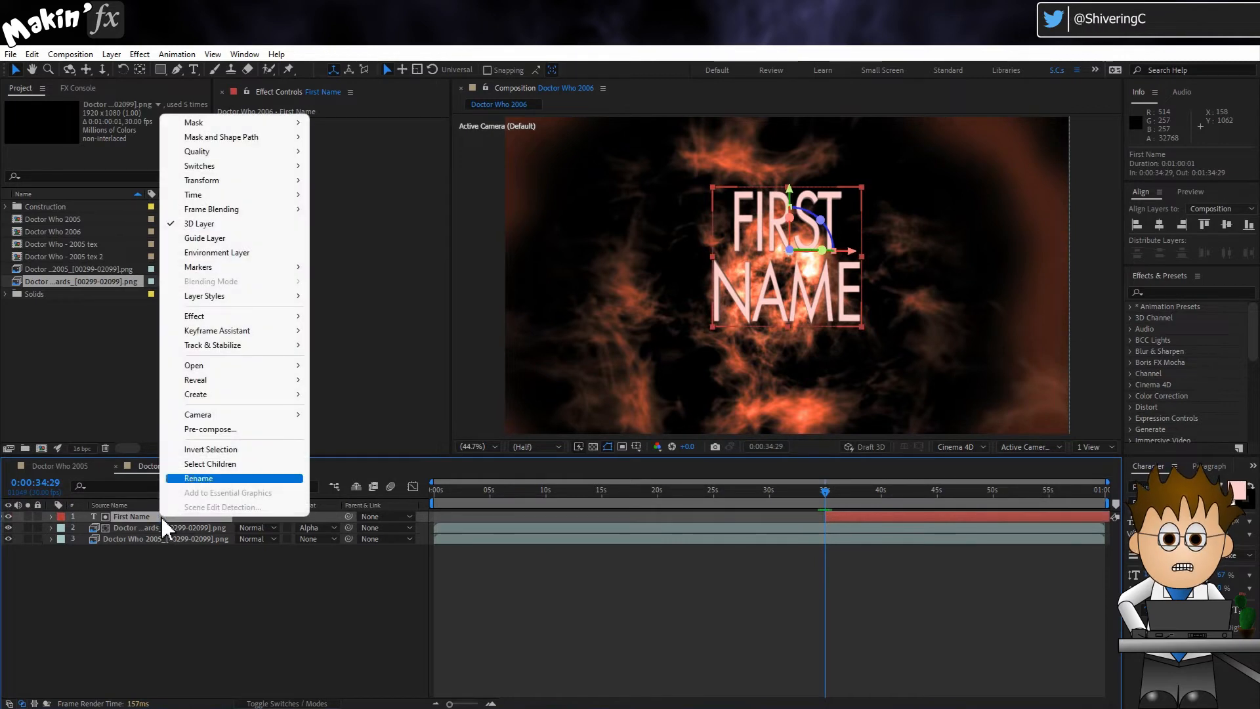
click(265, 425)
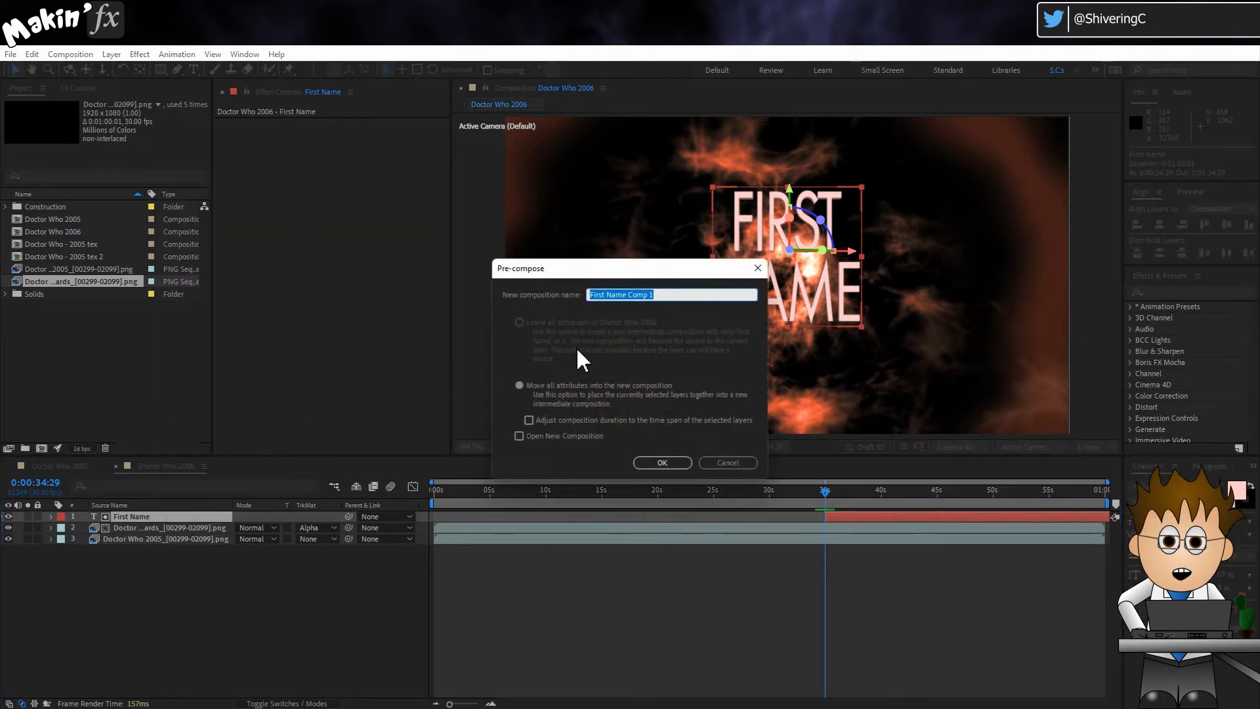
click(680, 461)
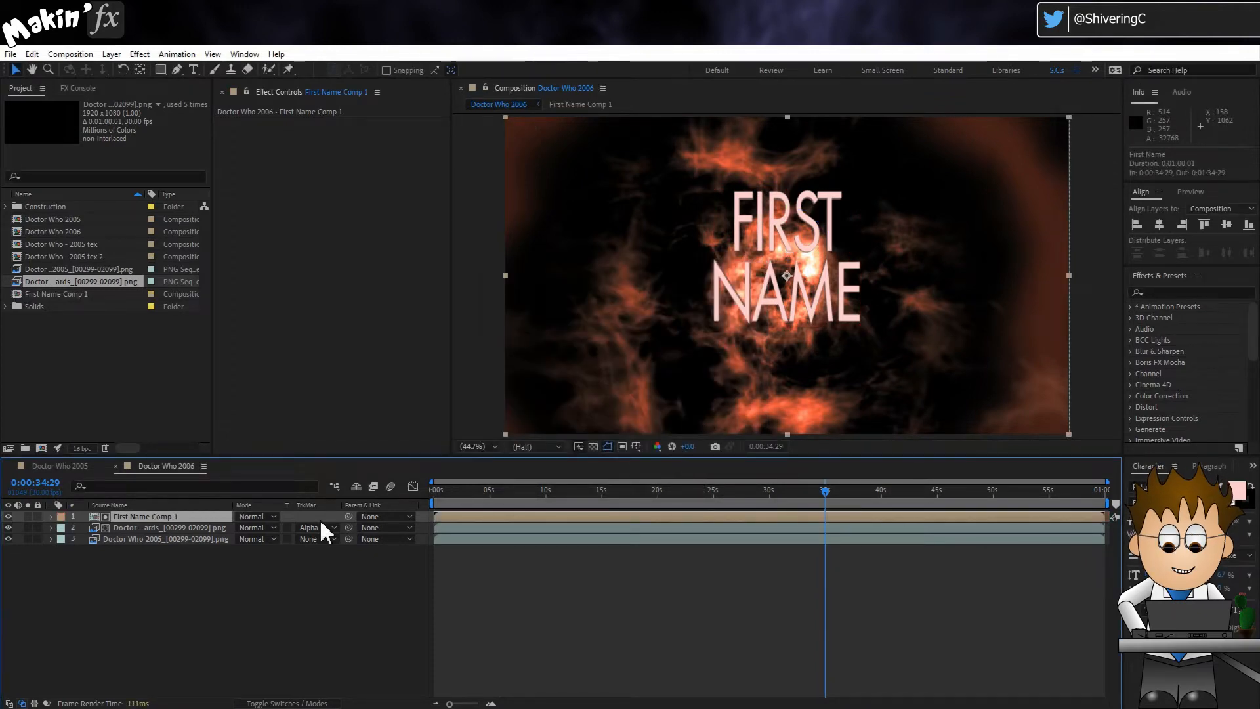
click(256, 516)
click(350, 296)
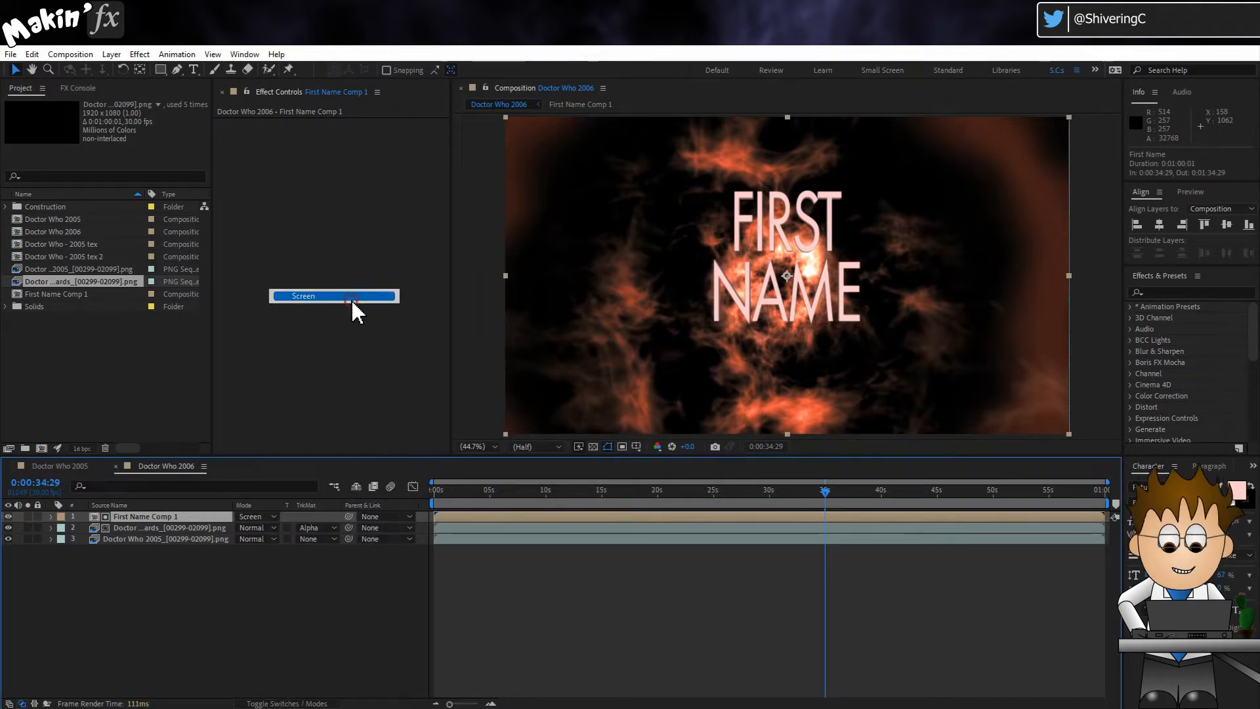
Step: Compare the text up close with the matted backwards layer hidden and shown
scroll(787, 273, up, 3)
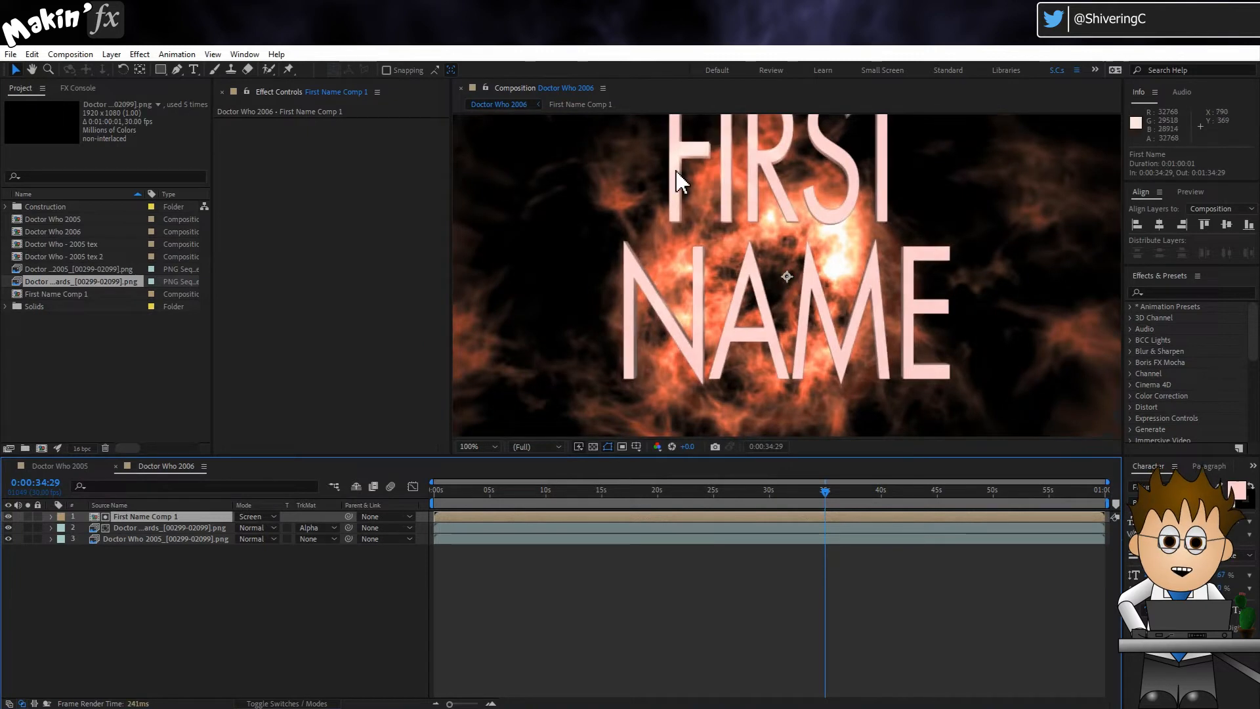
click(9, 528)
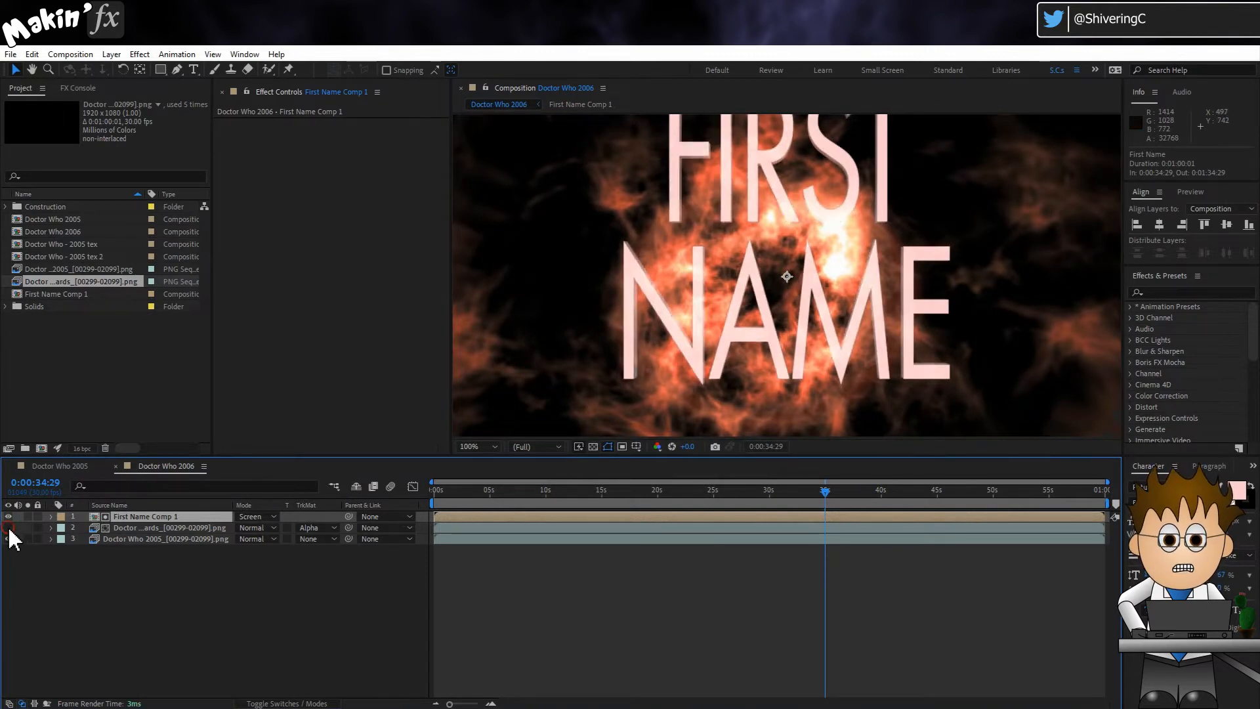
click(8, 528)
click(9, 529)
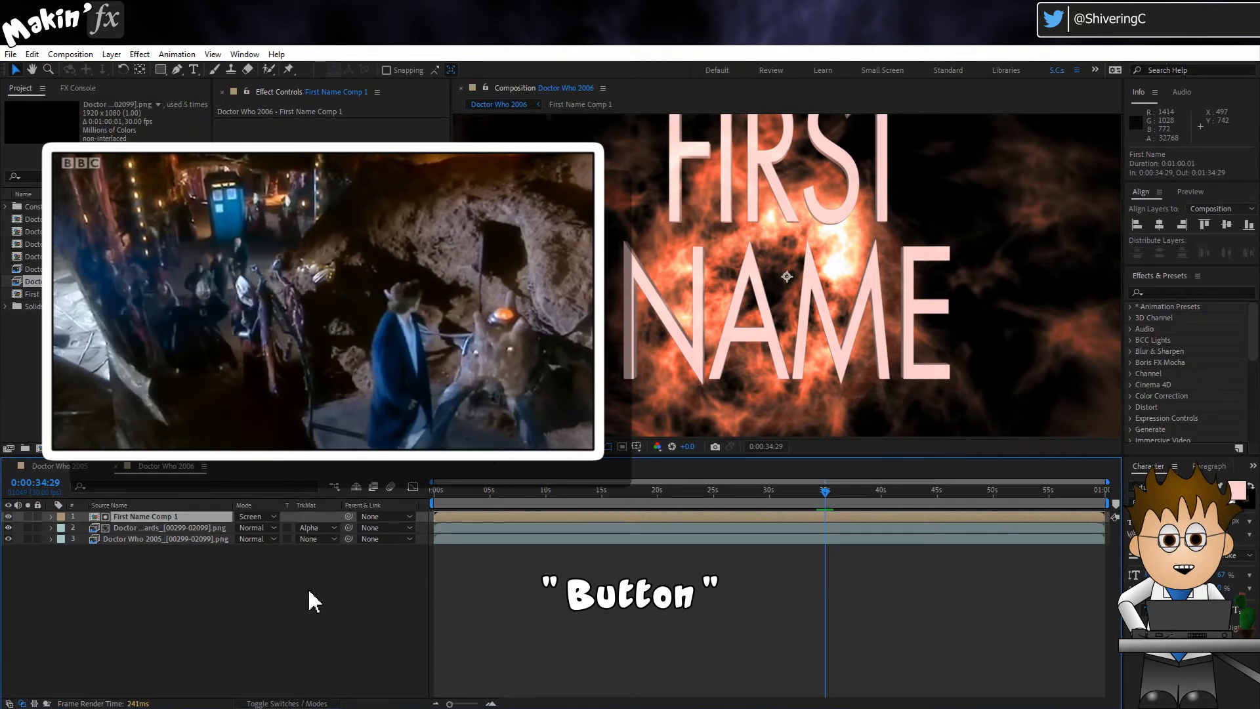
click(7, 306)
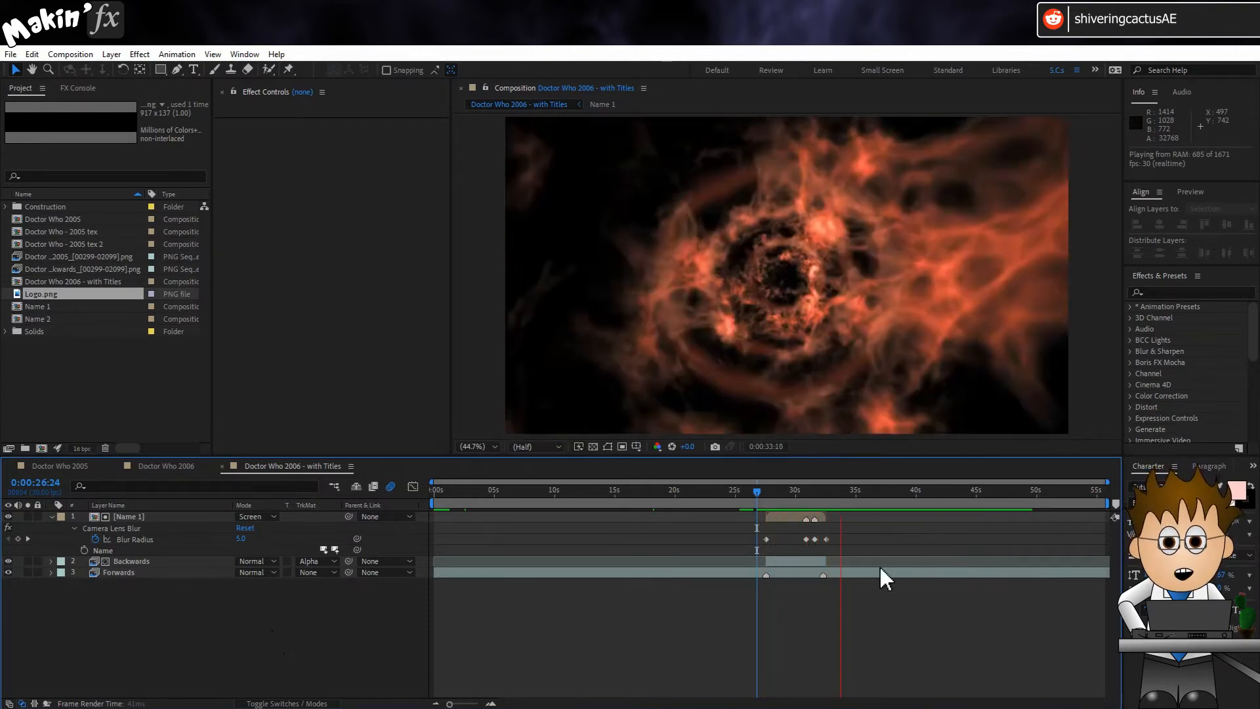
Step: Open the Name 1 composition at its first frame and show its Doctor Who 2005 footage layer
click(786, 494)
double_click(789, 517)
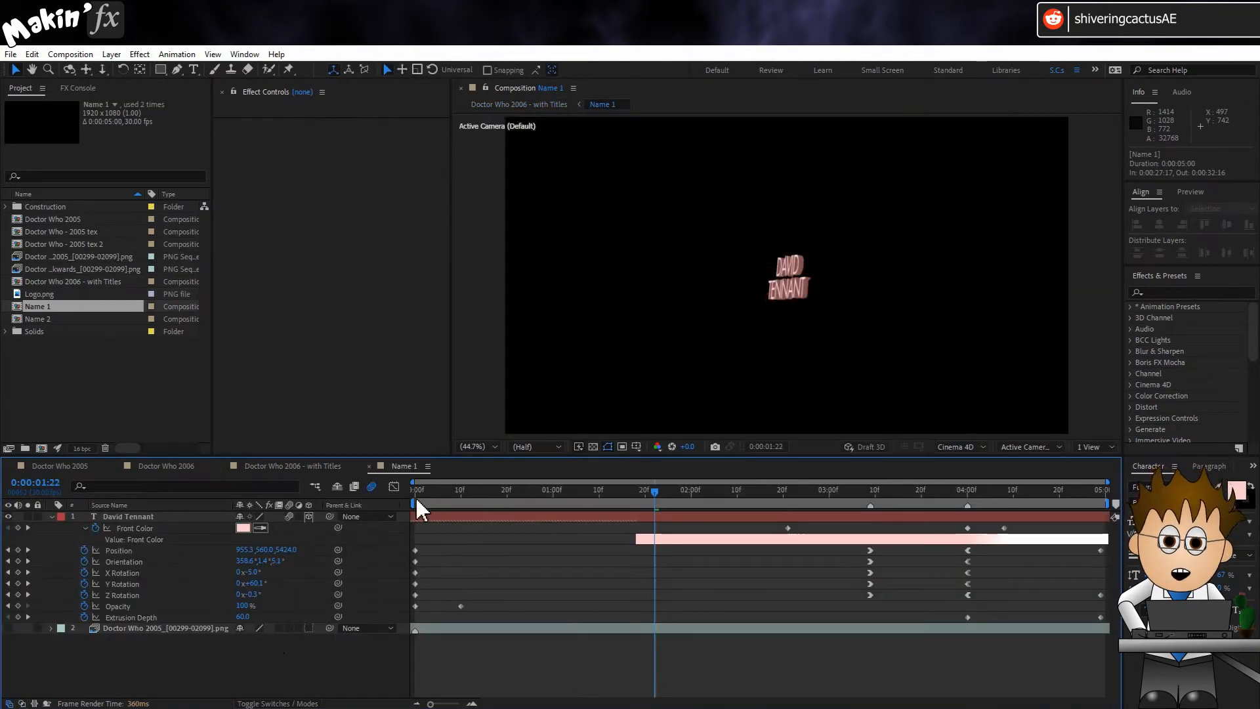
click(414, 492)
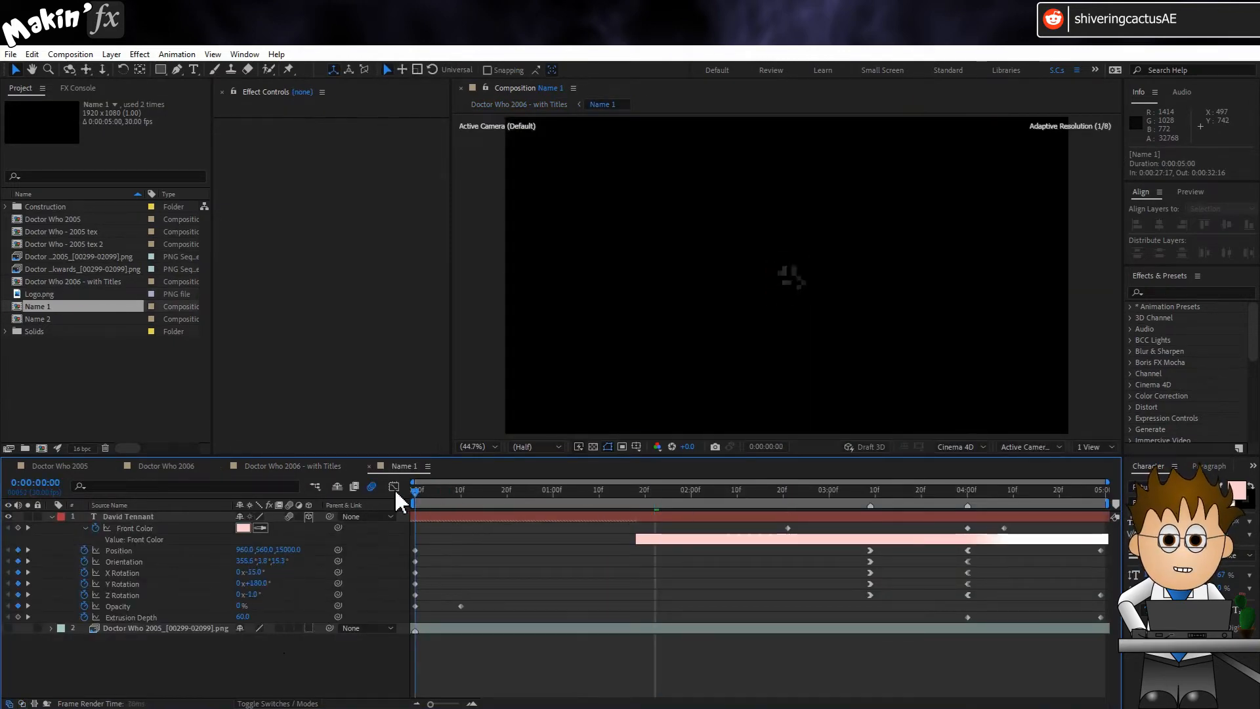
click(8, 630)
Step: Scrub through the Name 1 text animation to 0:00:04:29, examining the Front Color and Extrusion Depth keyframes
mouse_move(624, 506)
mouse_down()
mouse_move(854, 507)
mouse_move(805, 490)
mouse_move(1009, 500)
mouse_up()
click(134, 528)
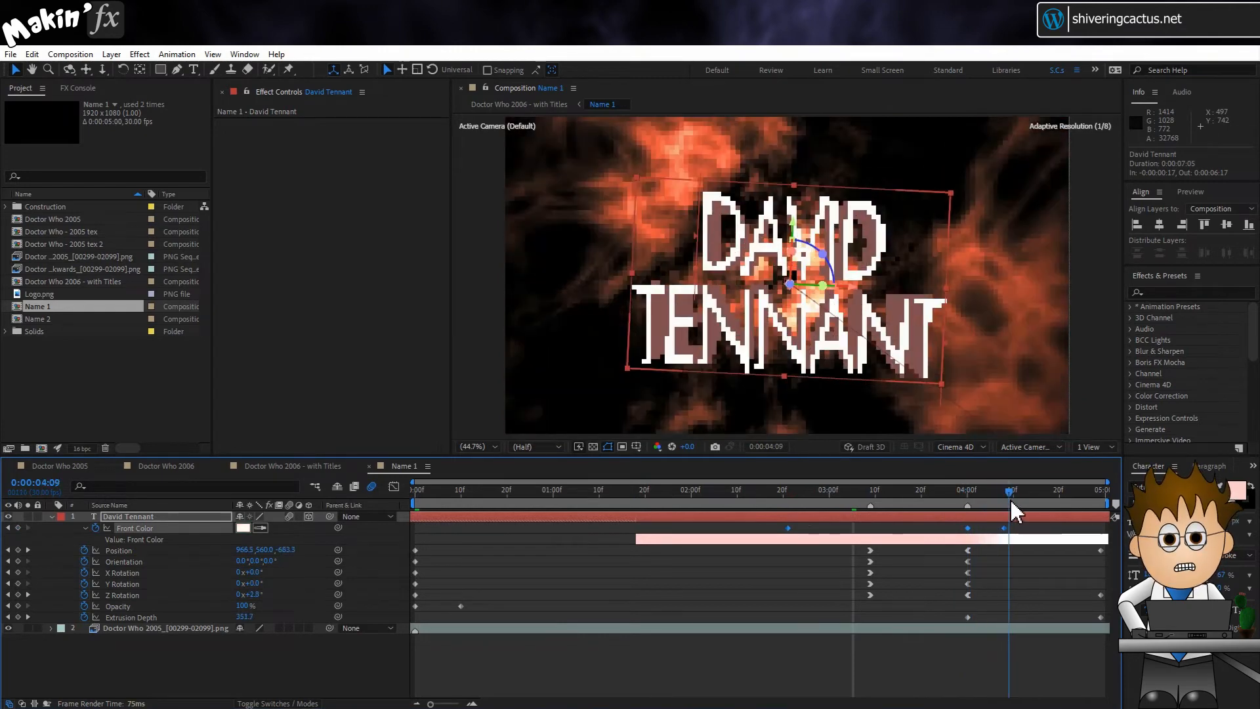
click(927, 666)
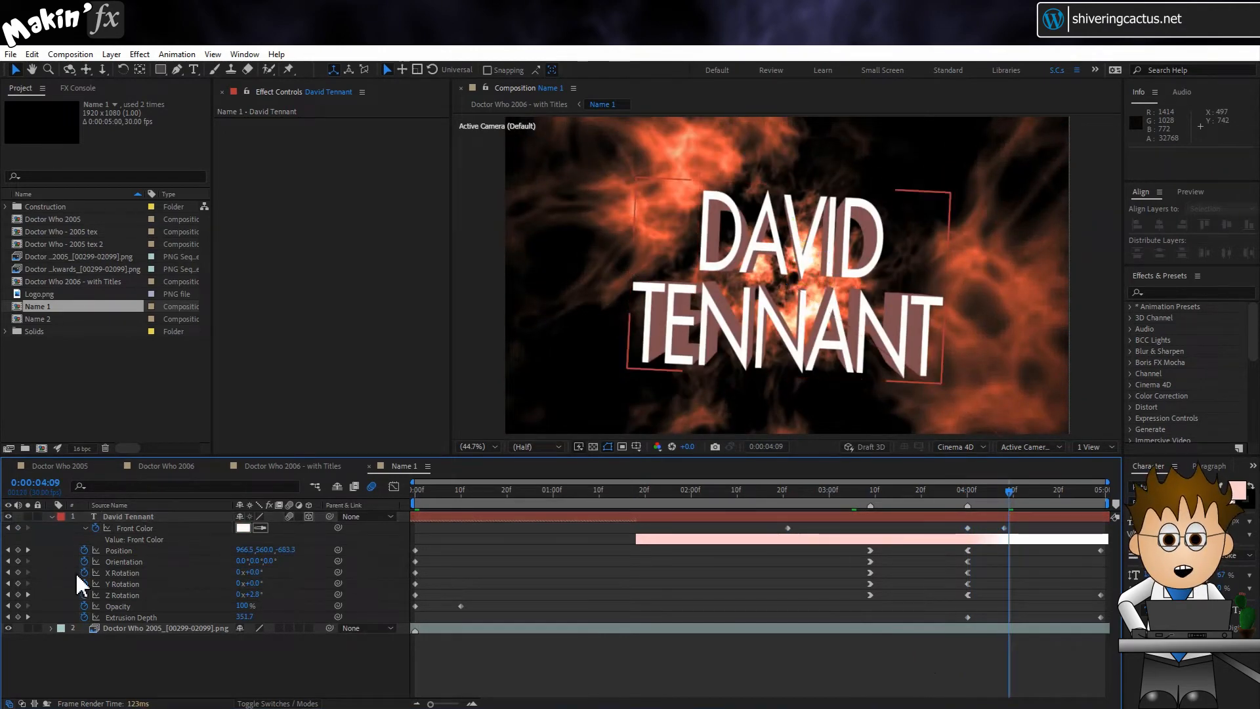
click(146, 628)
click(144, 620)
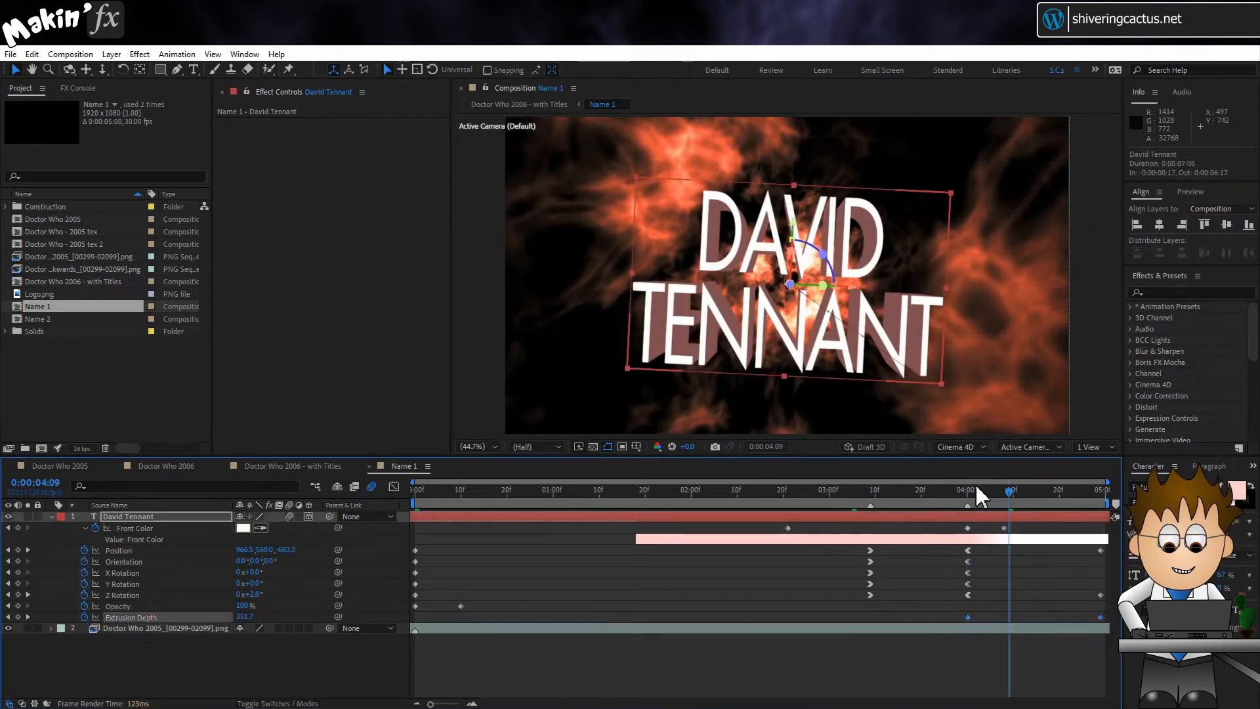
drag(971, 494, 1104, 491)
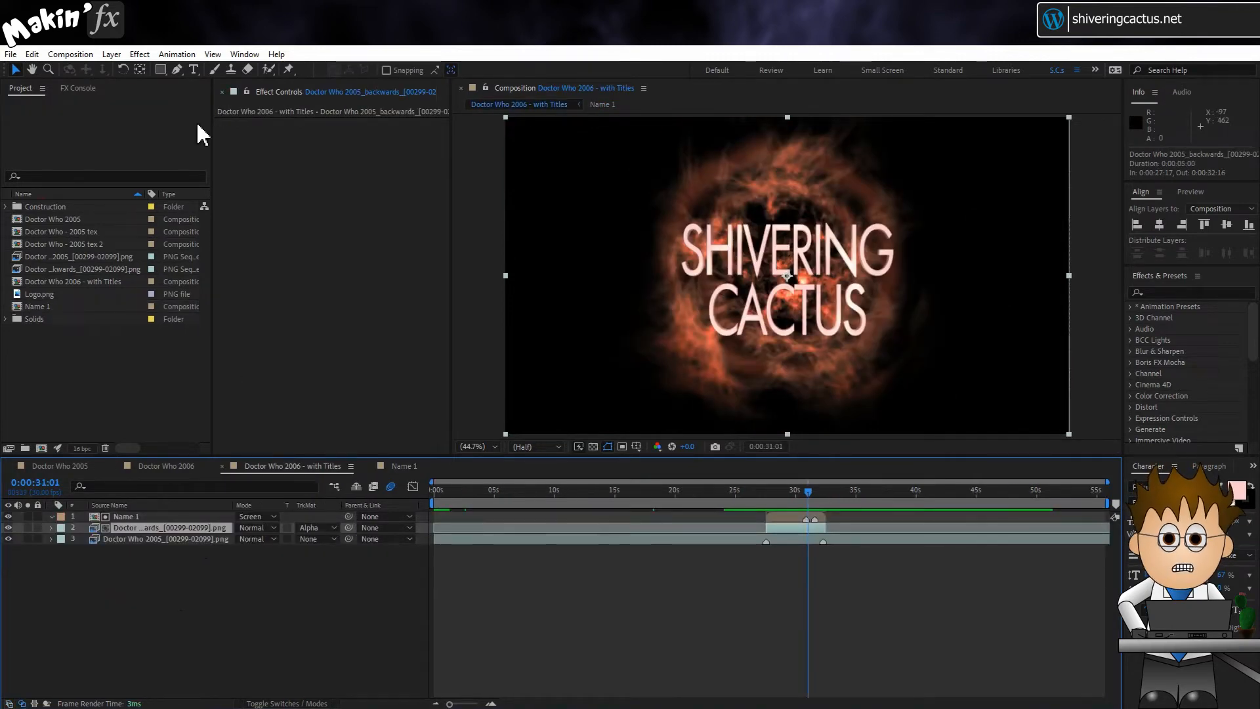
Step: Apply Fast Box Blur to the backwards footage layer with a Blur Radius of 5
click(137, 55)
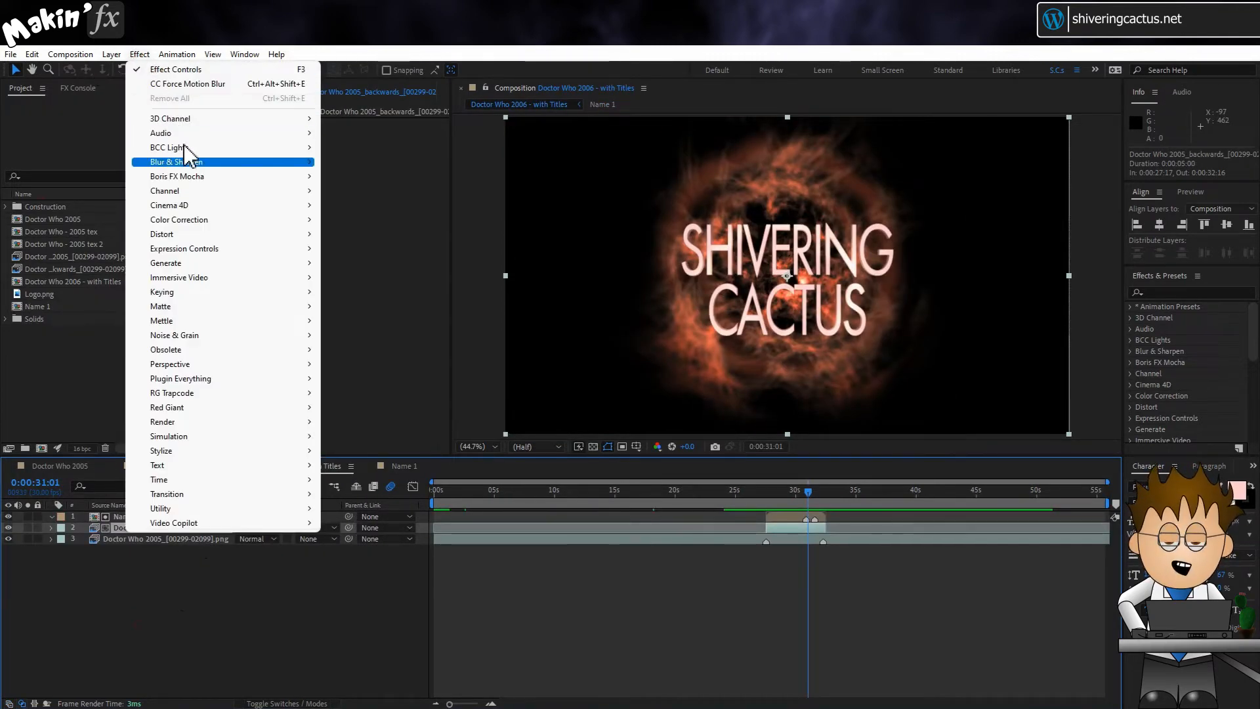
mouse_move(189, 168)
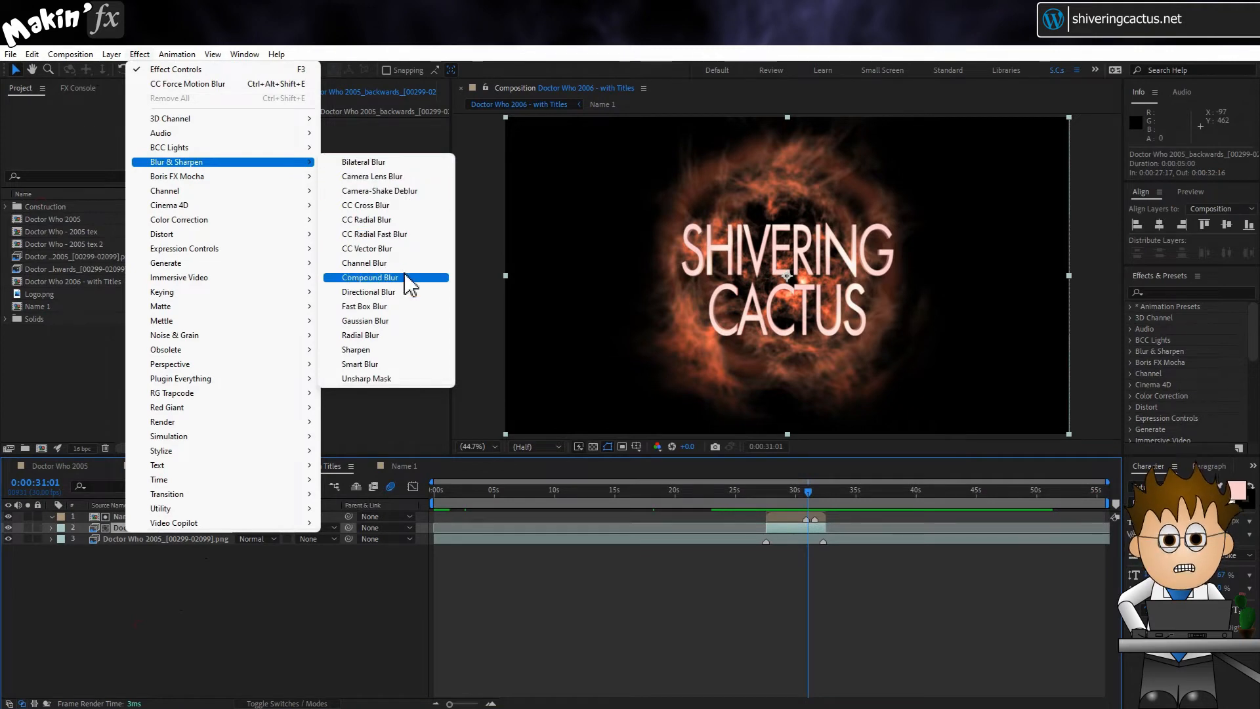
click(403, 307)
click(346, 135)
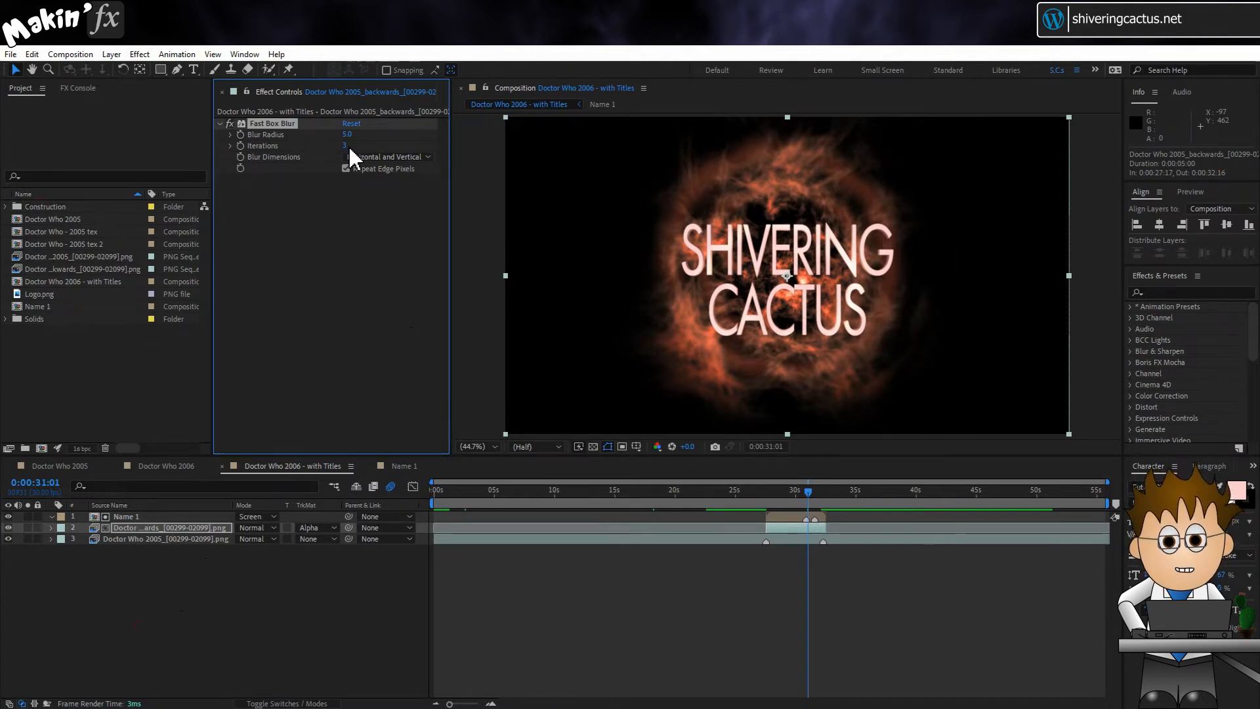
Step: Apply the CC Force Motion Blur effect to the Name 1 layer
click(173, 517)
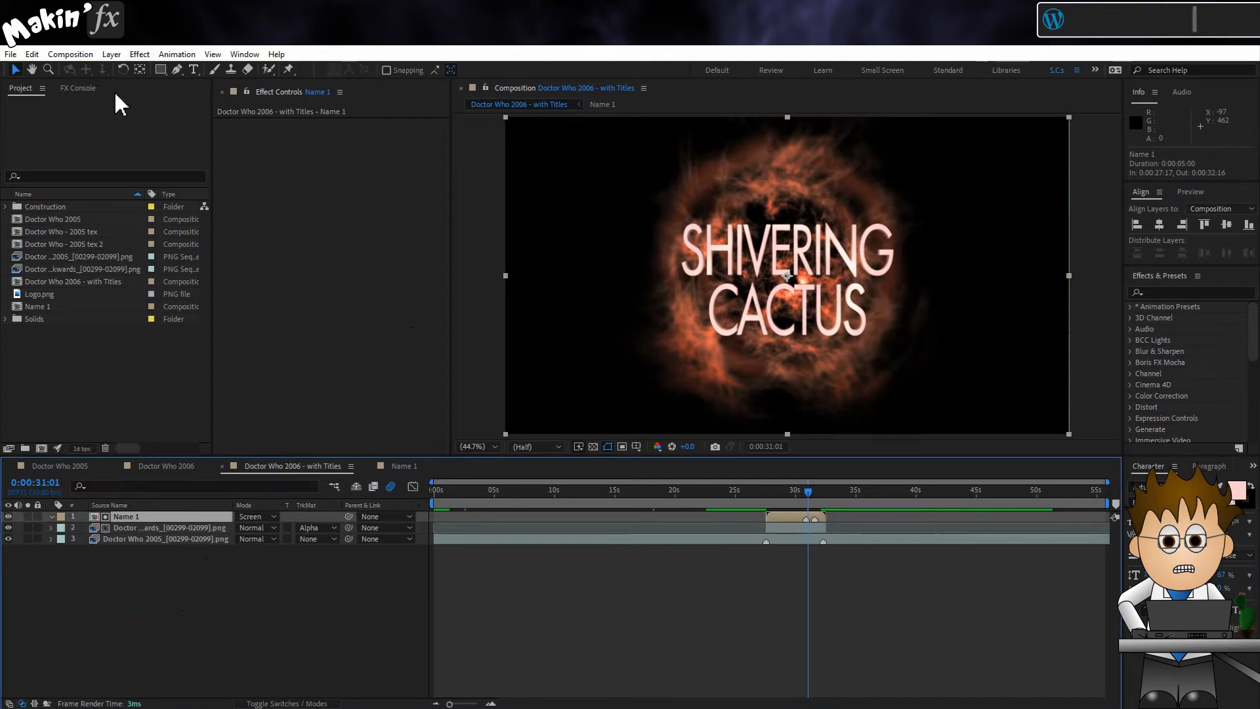
click(139, 54)
mouse_move(197, 480)
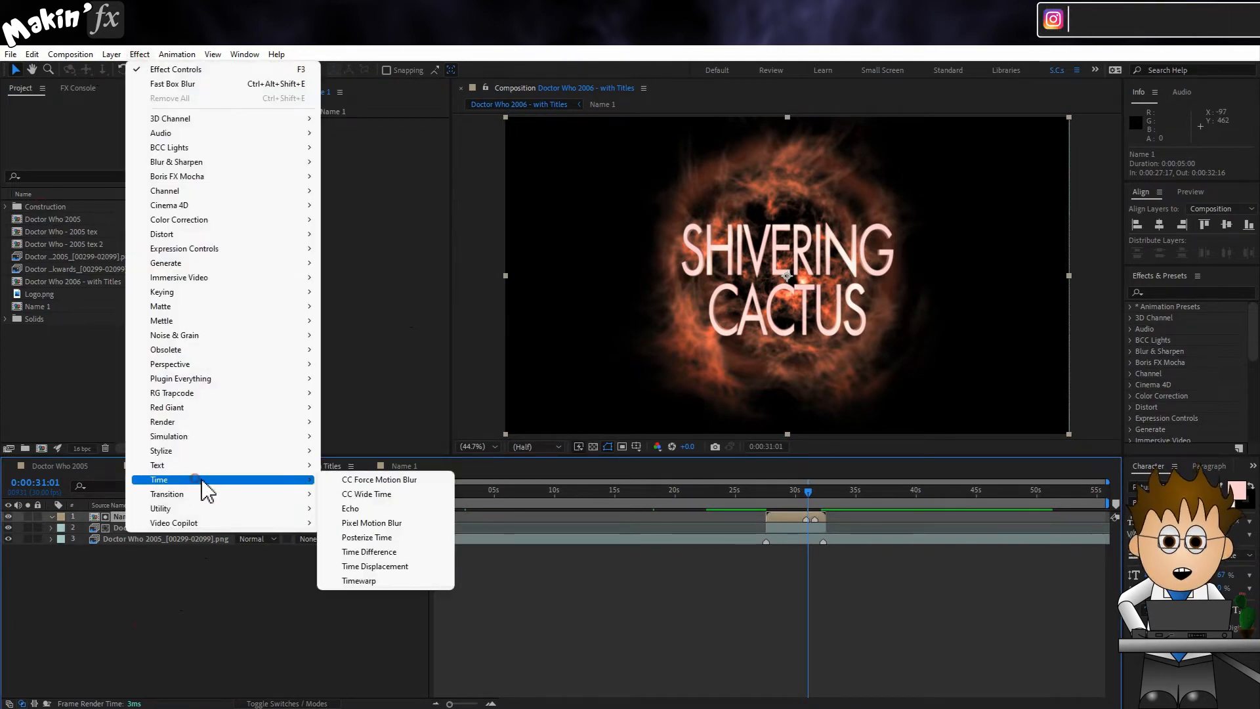
click(415, 483)
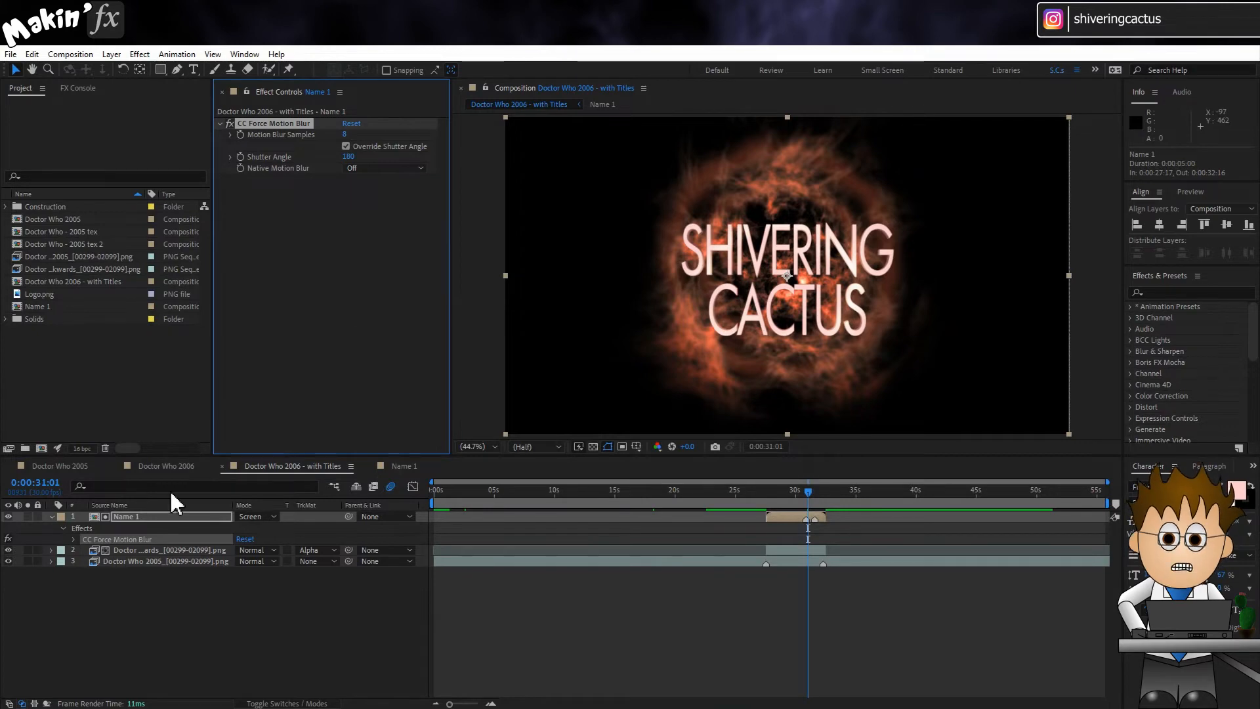
Step: Apply Camera Lens Blur to the Name 1 layer and keyframe its Blur Radius at 0 at 0:00:30:26
click(139, 53)
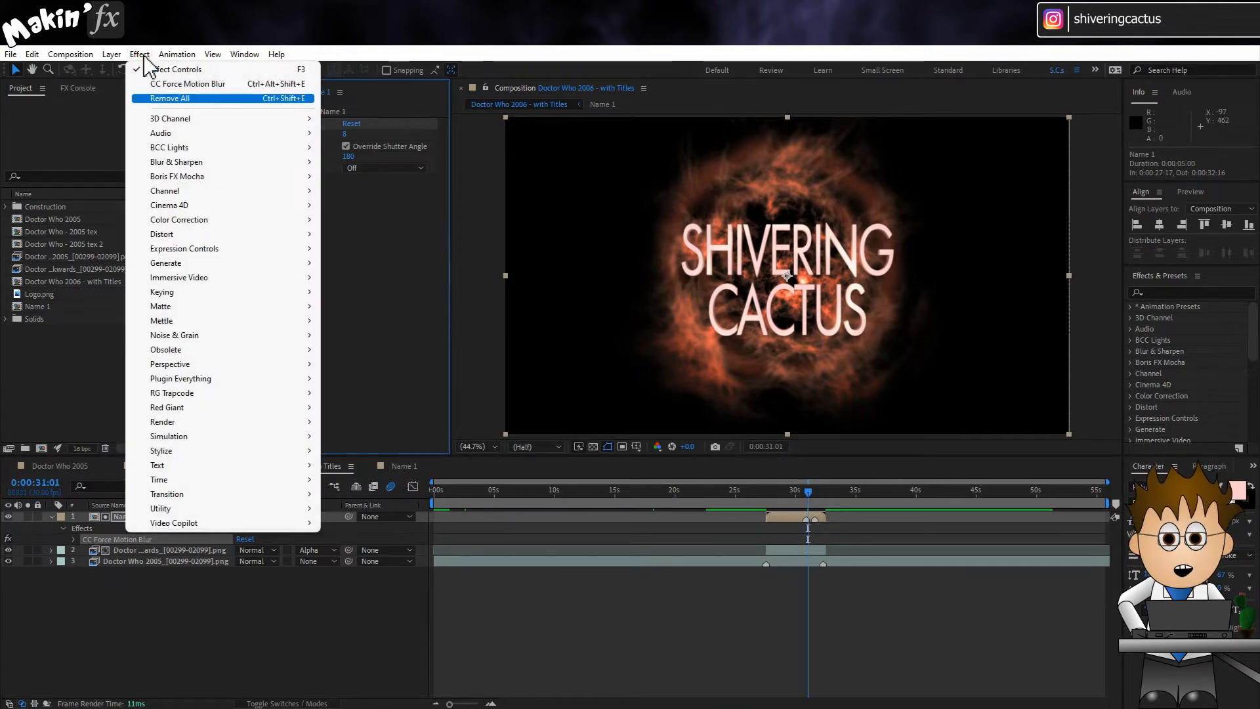
mouse_move(189, 164)
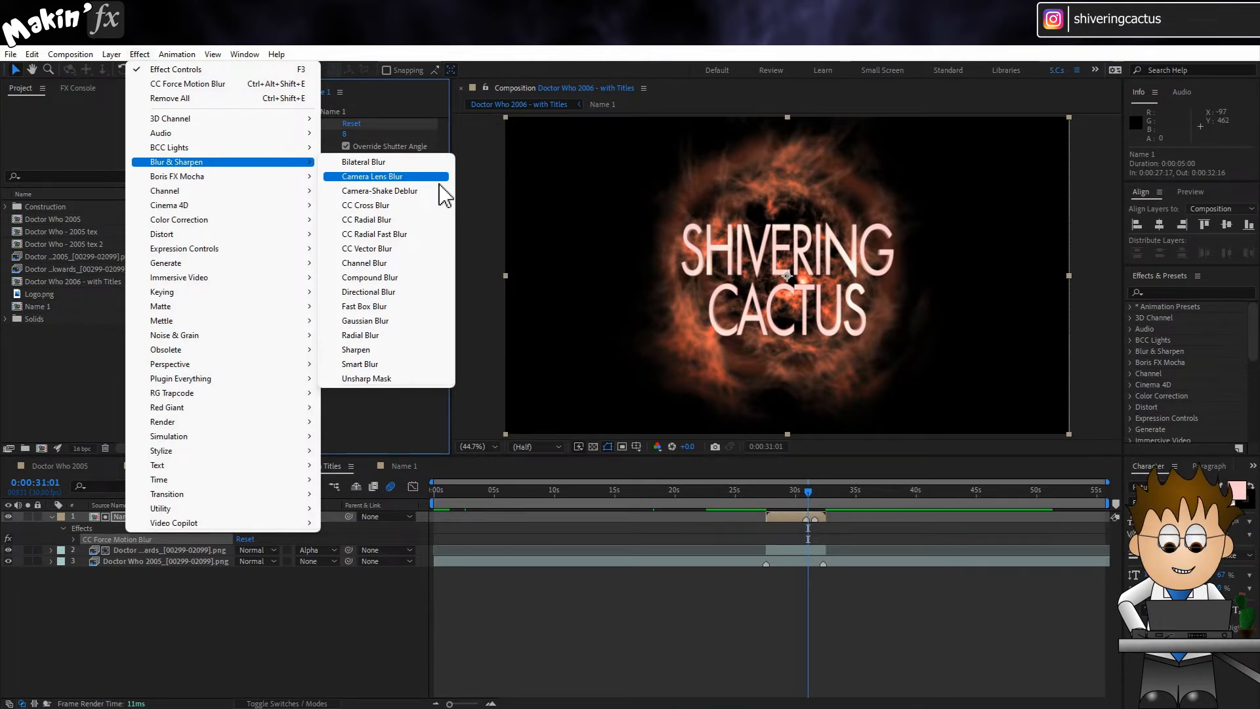
click(400, 176)
click(812, 496)
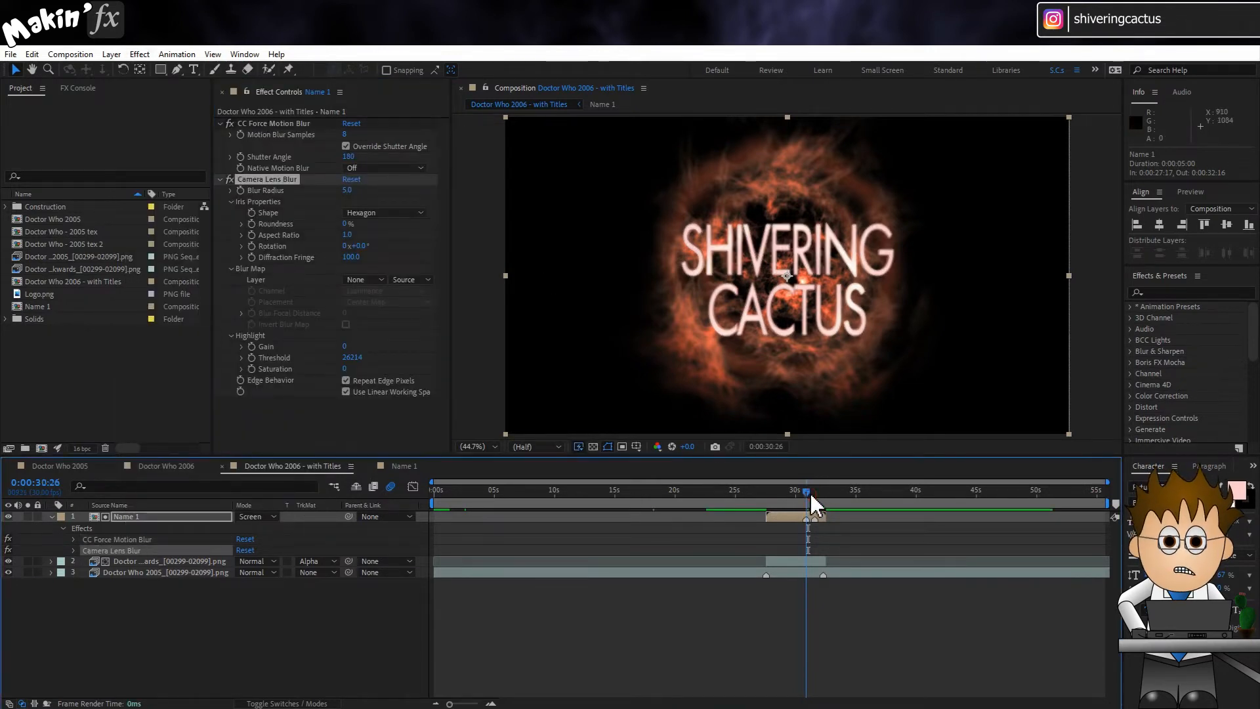
click(347, 190)
text(0)
key(Return)
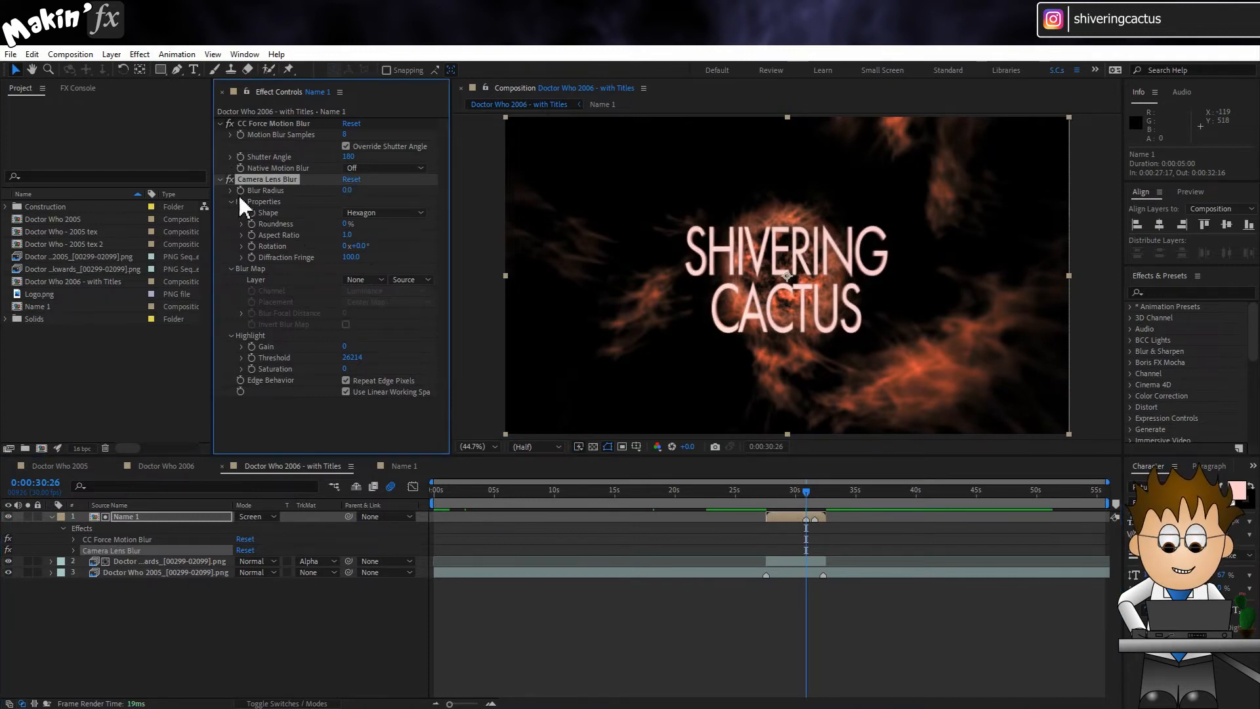
Step: Keyframe the Blur Radius at 5 at 0:00:27:17 and reveal the Name 1 layer's keyframed properties
click(770, 491)
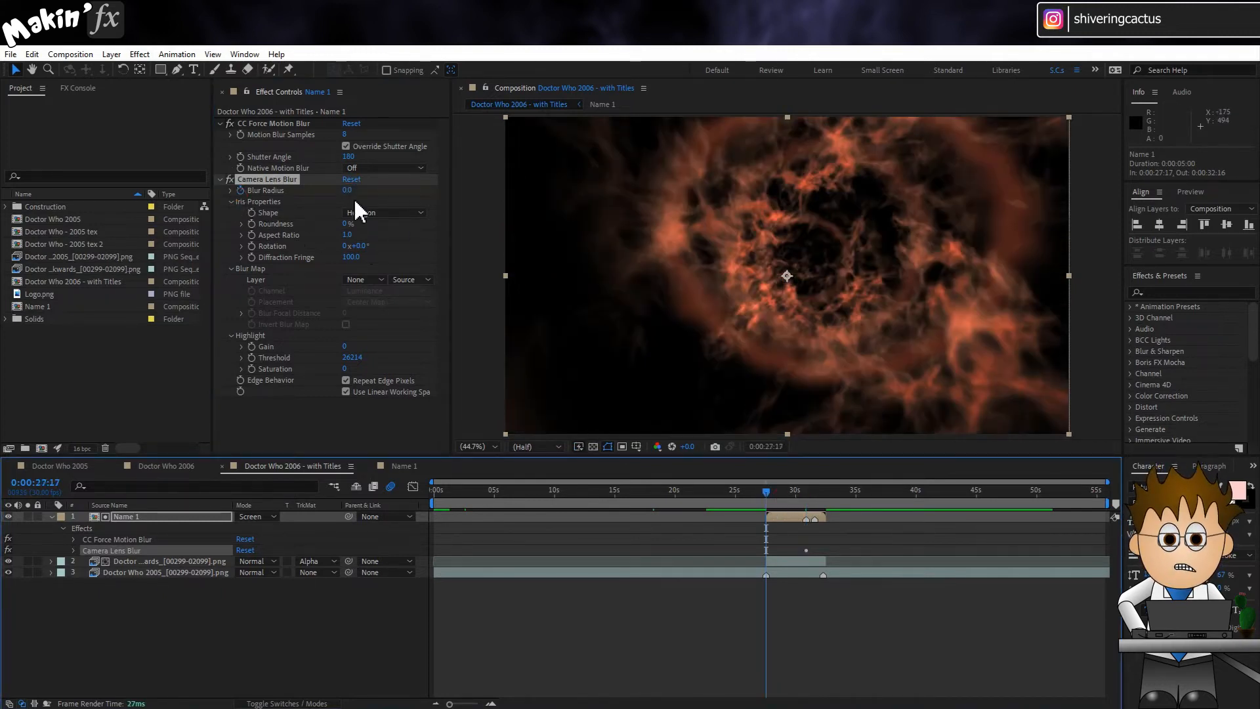
click(347, 191)
key(Return)
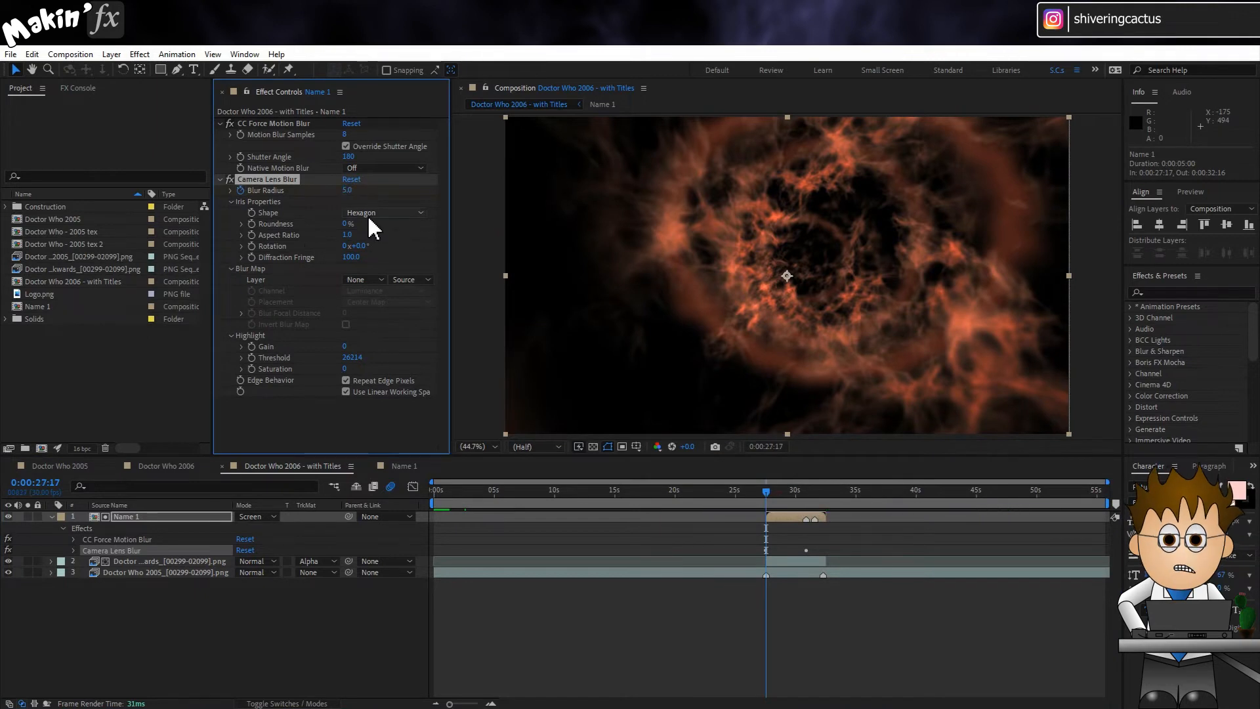
key(u)
Step: Keyframe the Name 1 layer's Blur Radius at 0 at 0:00:31:17 and at 5 at 0:00:32:16
click(815, 491)
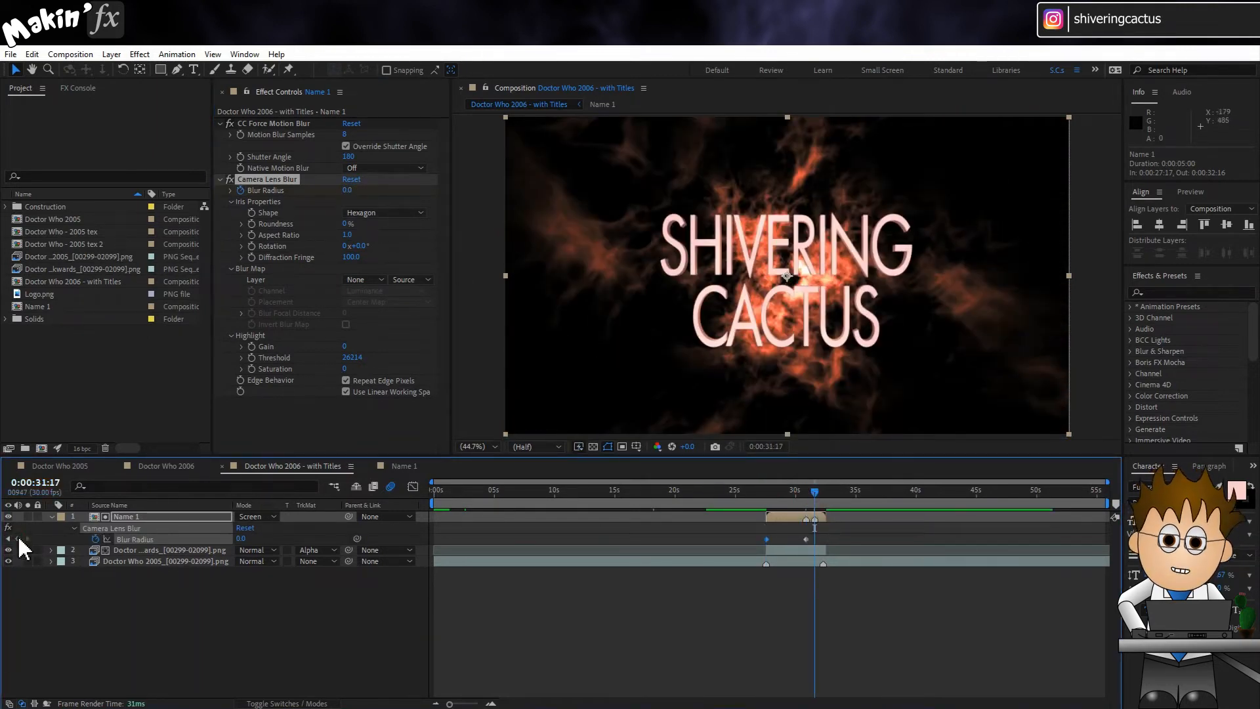
click(826, 492)
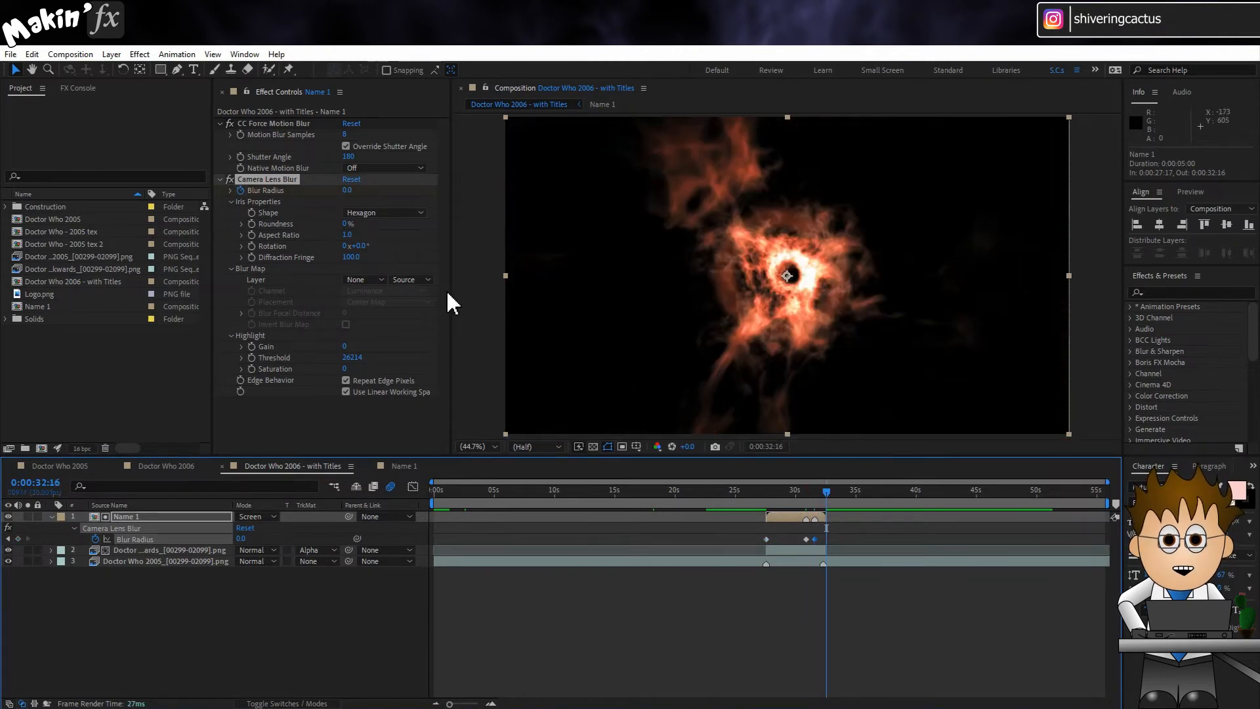
click(347, 191)
text(5)
key(Return)
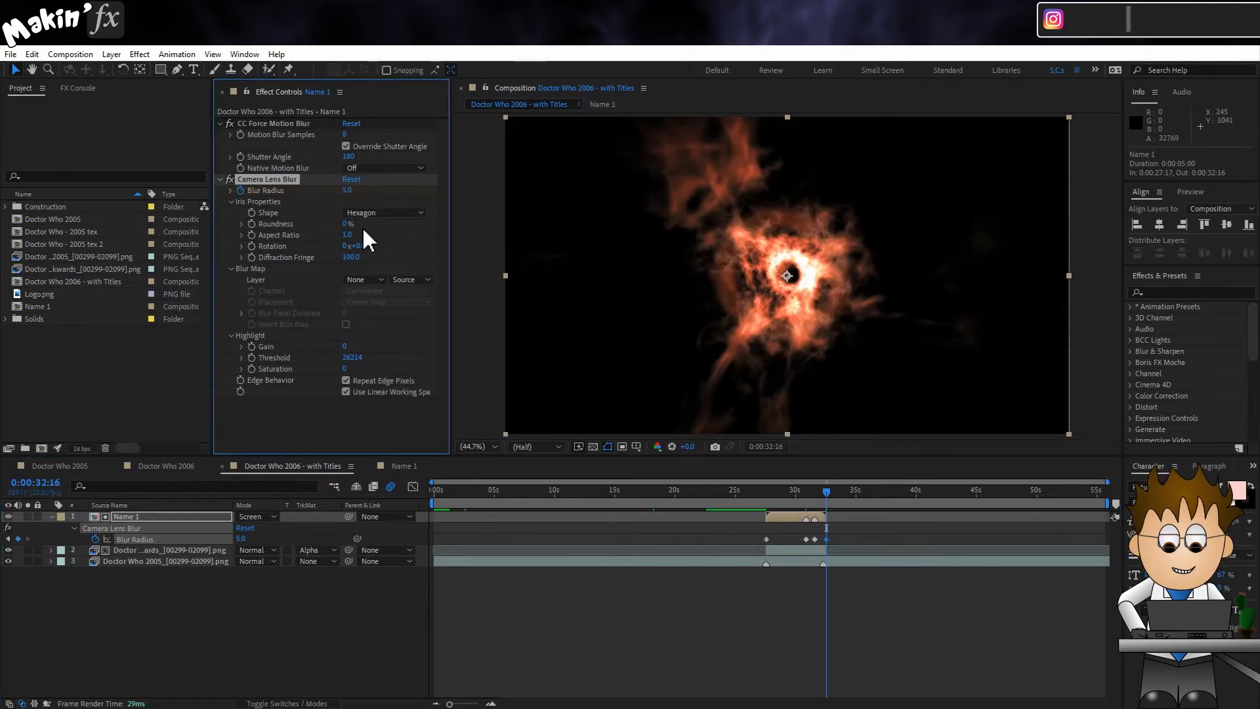
click(341, 635)
Step: Duplicate the Name 1 composition and open the Name 2 copy
click(43, 308)
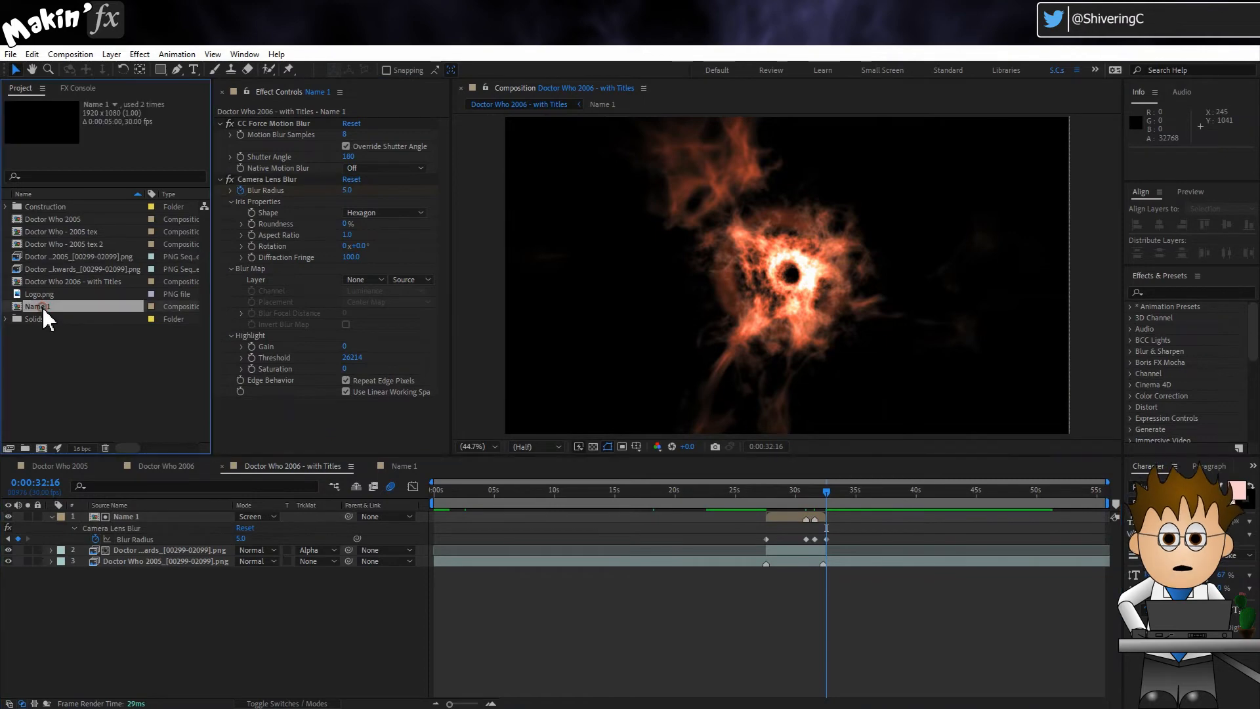
click(33, 55)
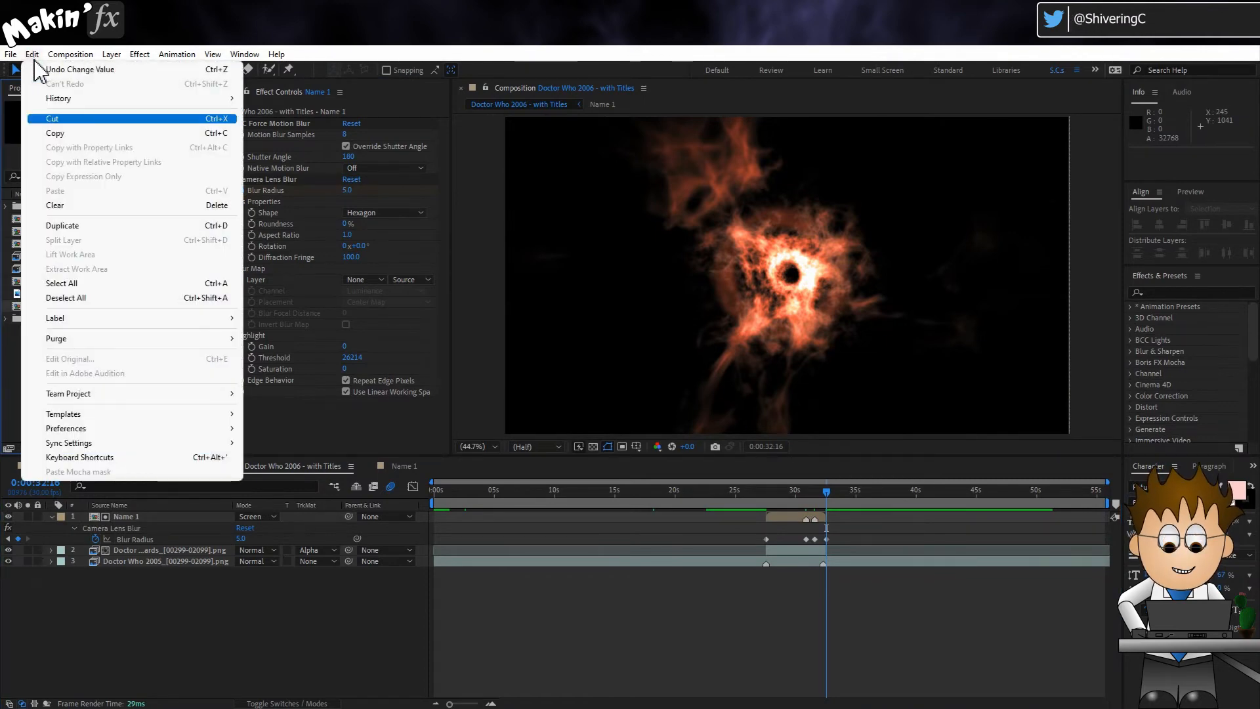
click(99, 227)
double_click(16, 320)
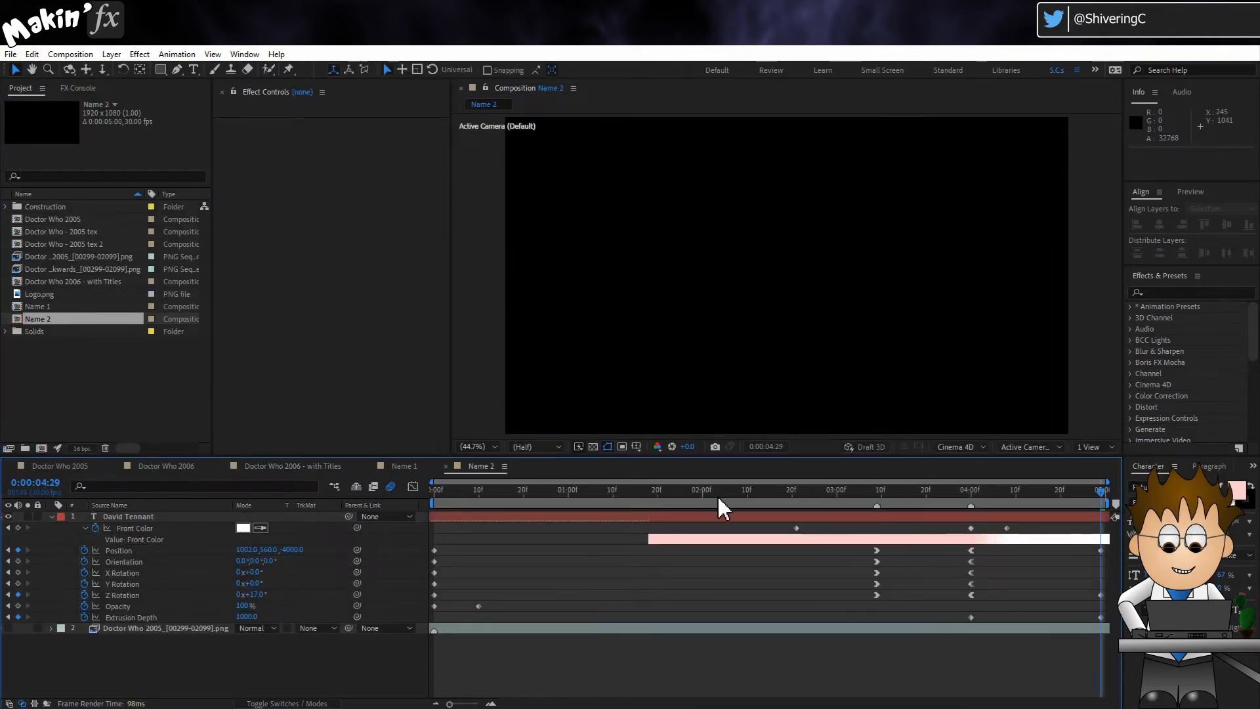
Step: At 0:00:03:00 in Name 2, replace the credit text with "billie piper"
click(752, 493)
drag(753, 497, 837, 497)
click(839, 516)
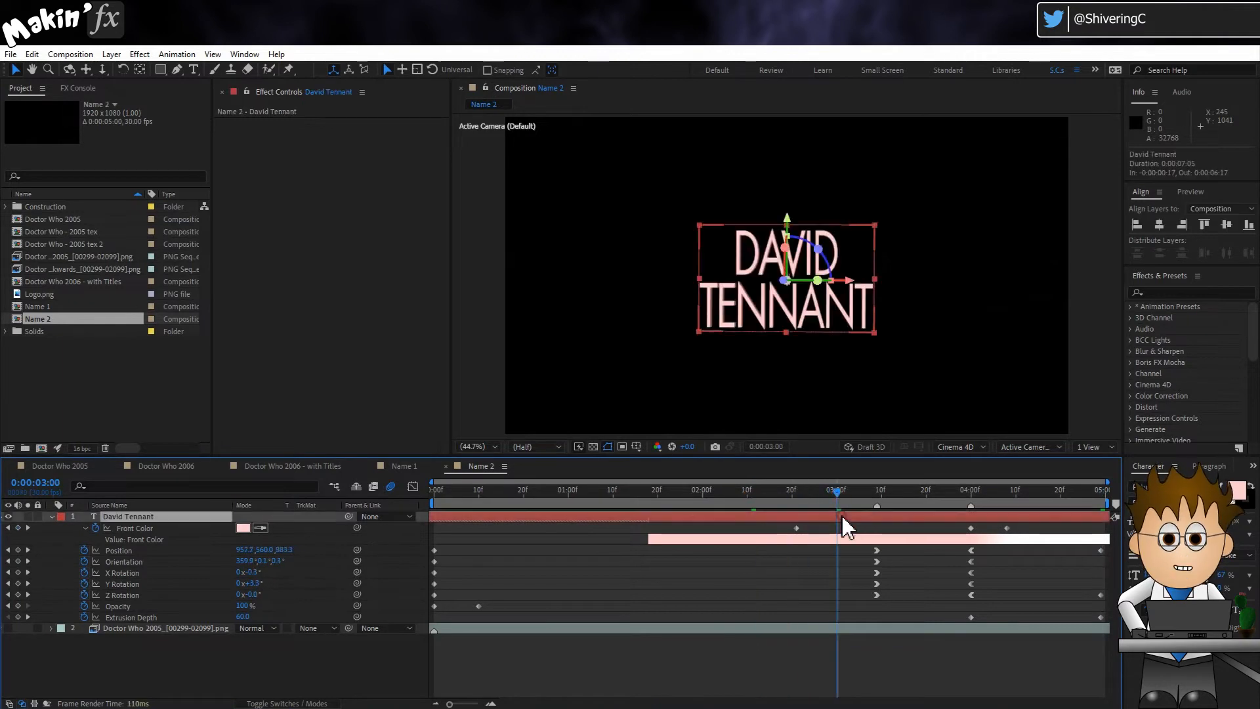
double_click(751, 317)
text(billie piper)
click(143, 516)
Step: Center the anchor point in the new credit text's content and select the layer's transform and extrusion keyframes
click(111, 55)
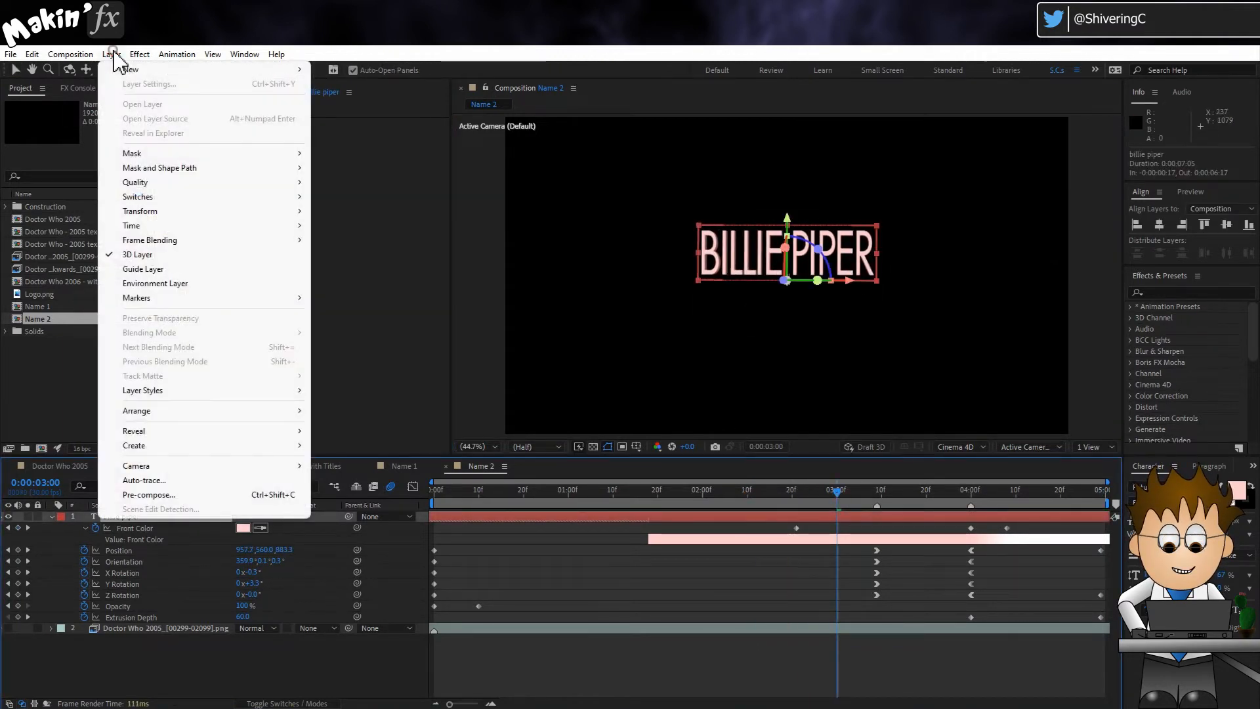
click(148, 211)
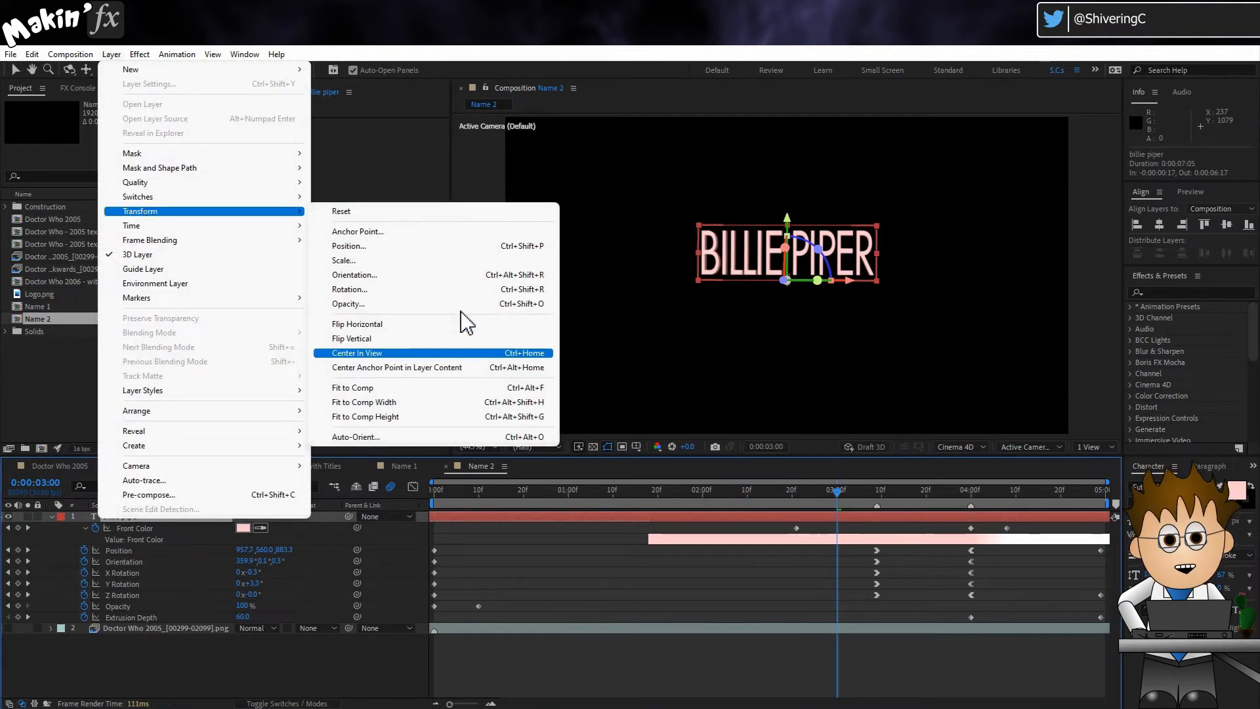
click(497, 372)
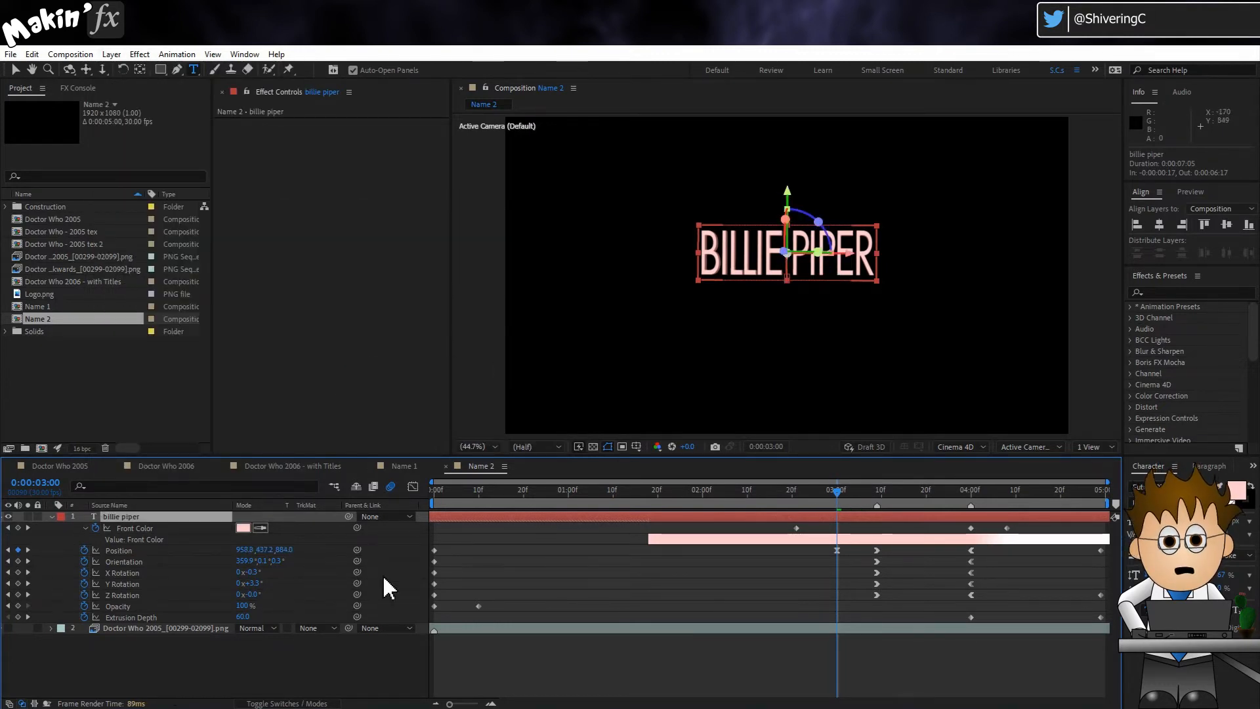
drag(426, 547, 1110, 620)
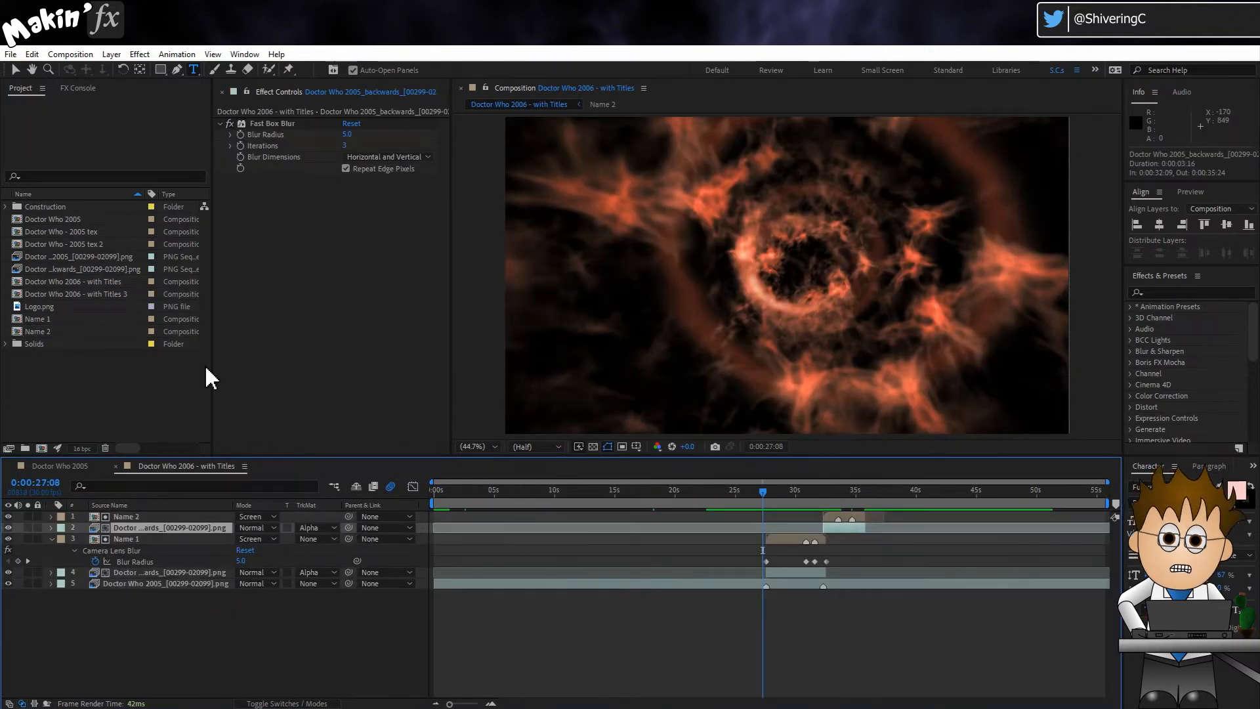
Step: Add Logo.png as the uppermost layer of the titles composition, starting at 0:00:35:24
click(46, 307)
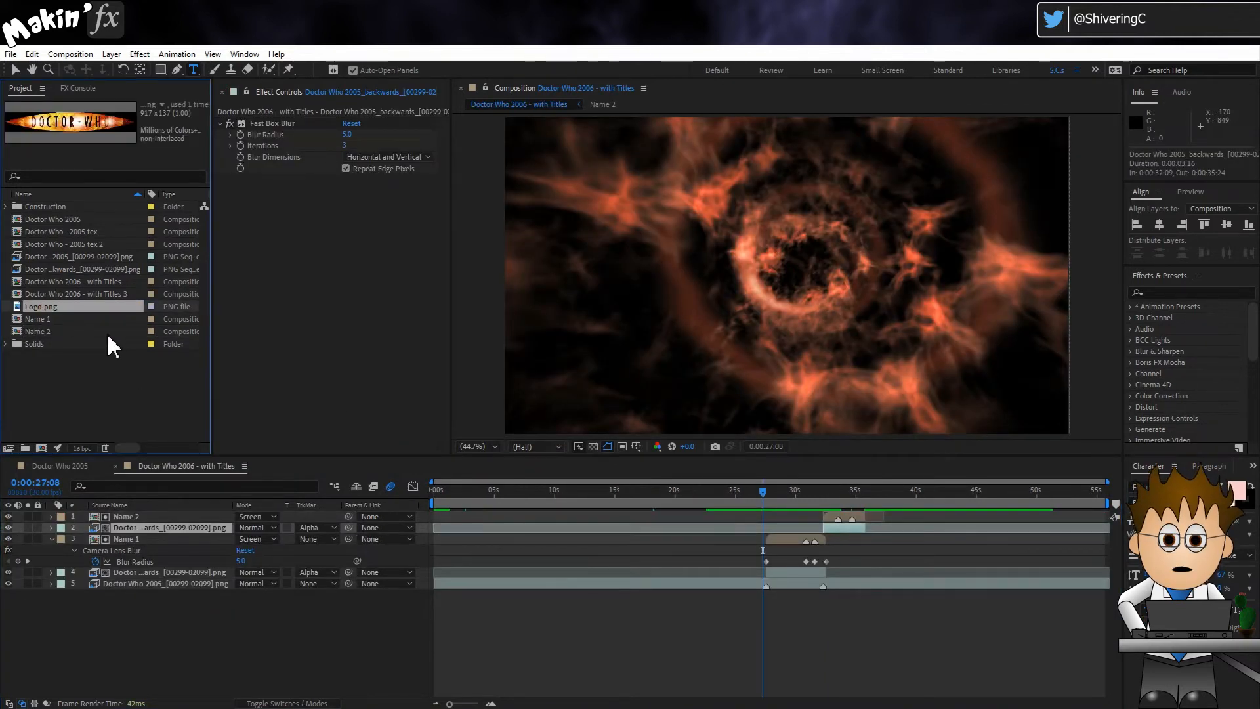
drag(762, 492, 866, 506)
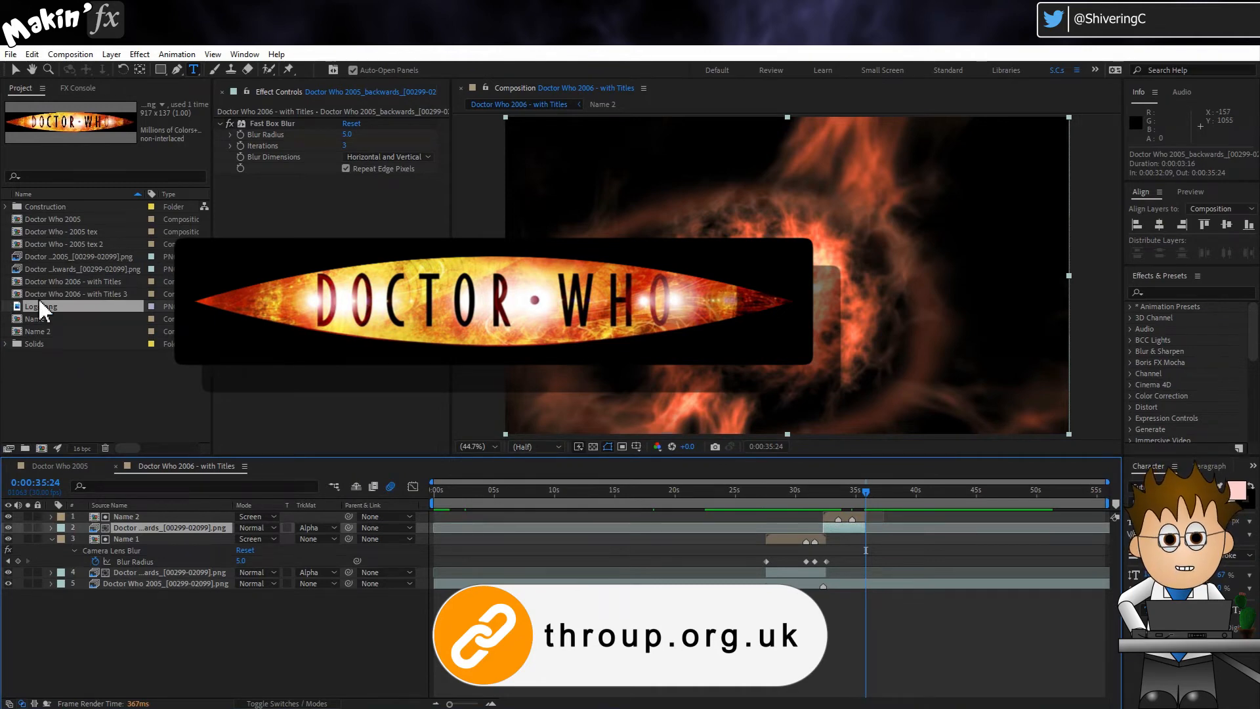
drag(61, 320, 107, 523)
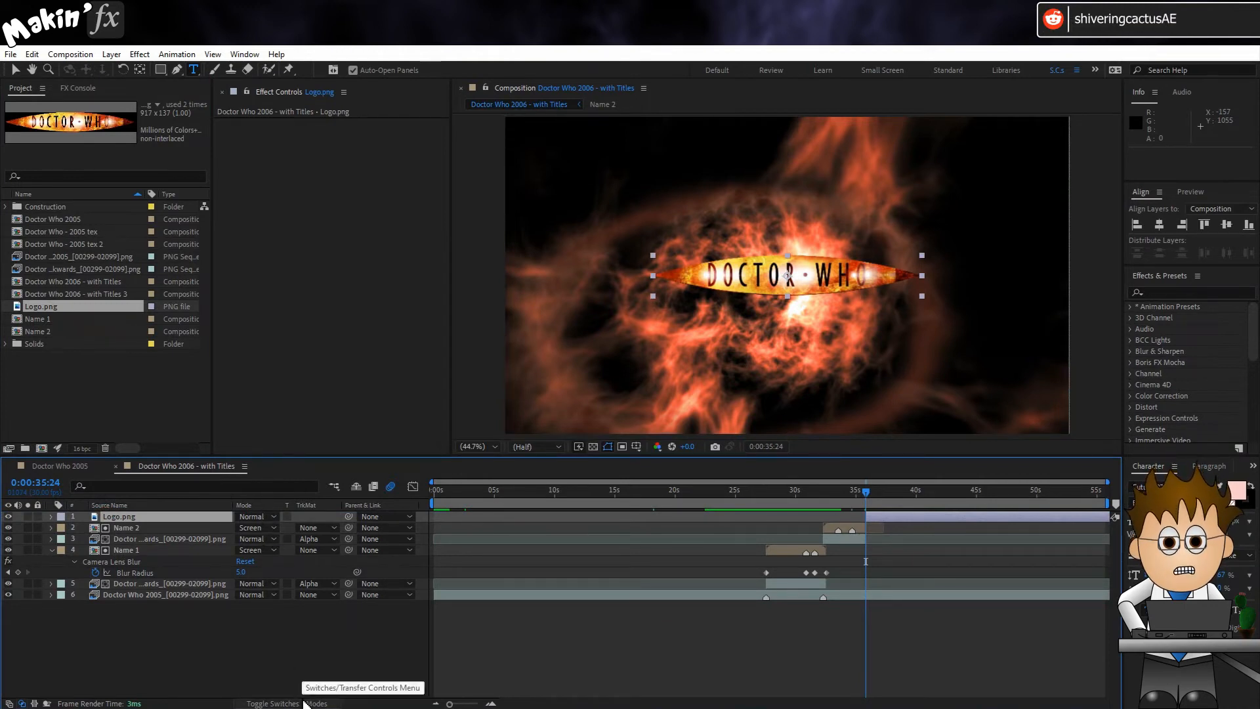
Step: Make the Logo.png layer 3D and show its Geometry Options
click(304, 704)
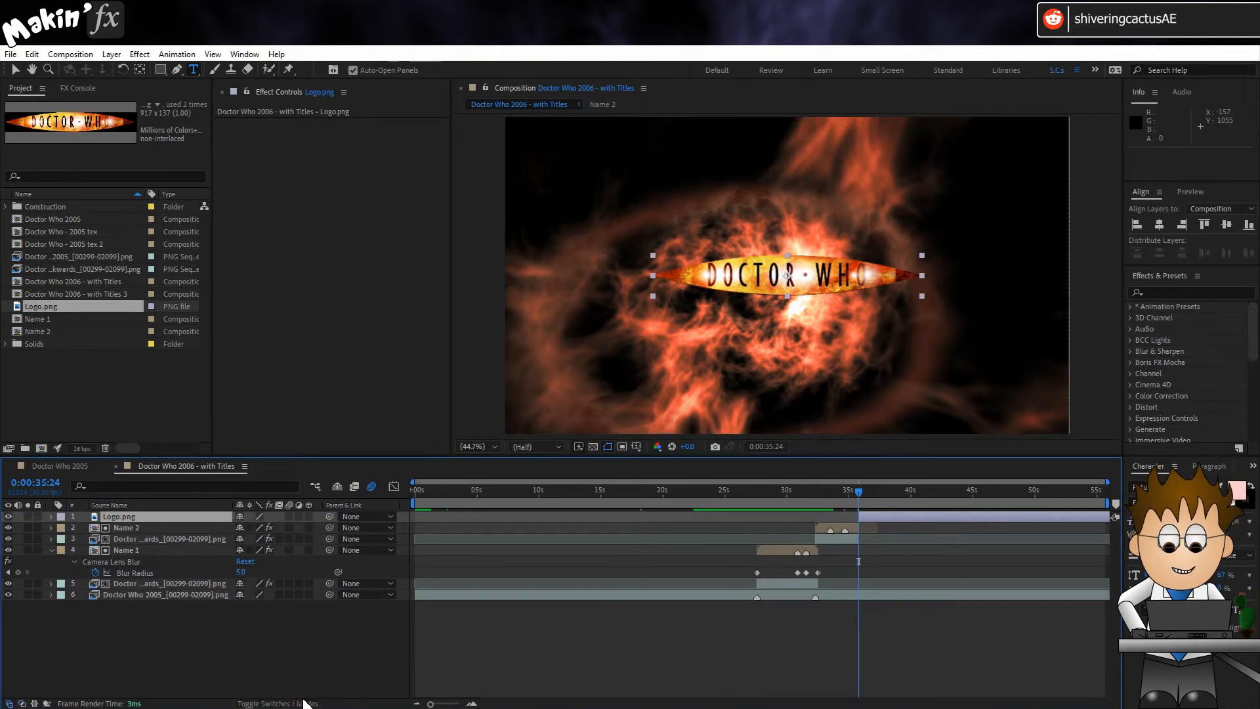
click(309, 517)
click(52, 517)
click(64, 537)
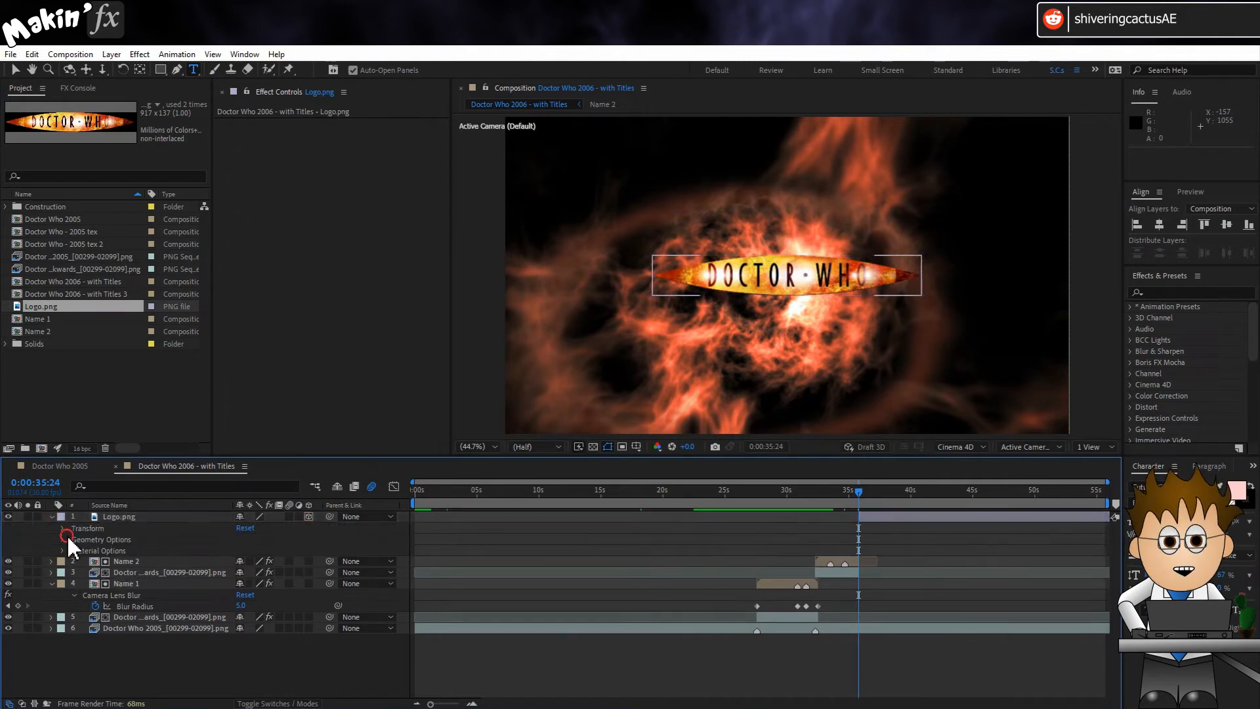
click(64, 539)
click(54, 560)
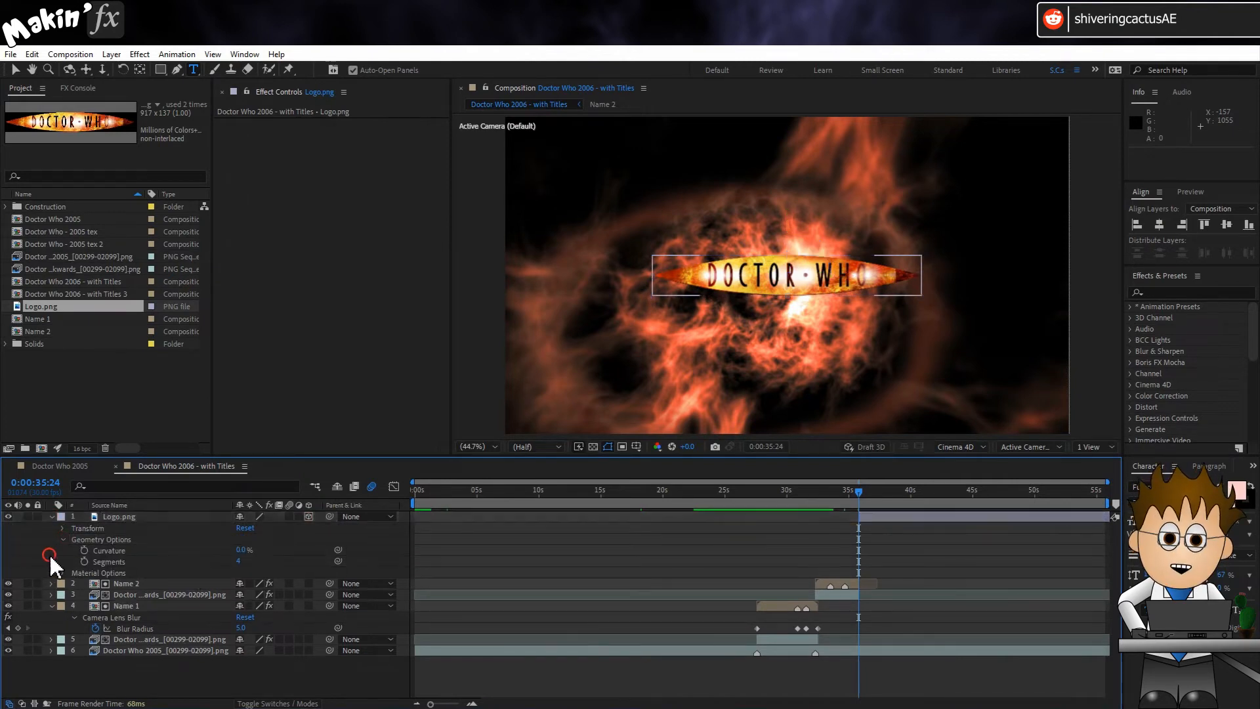
Step: Auto-trace the Logo.png layer's alpha channel at the current frame onto a new layer
click(145, 517)
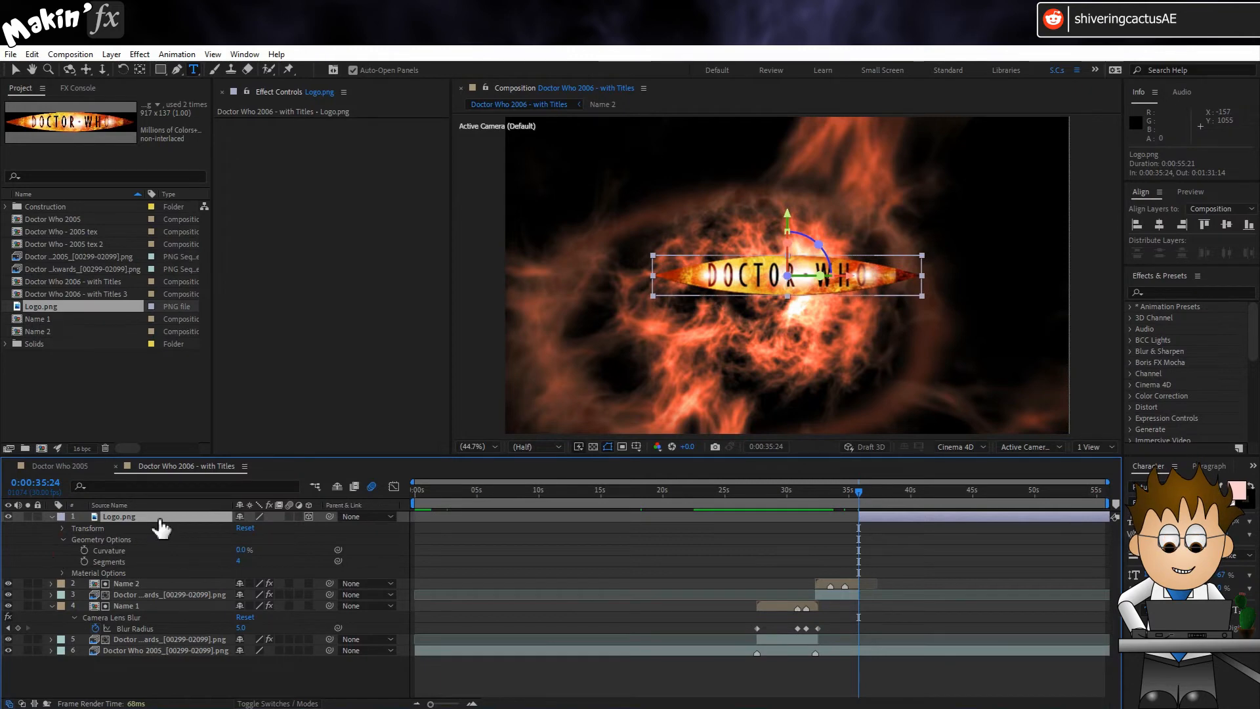
click(112, 54)
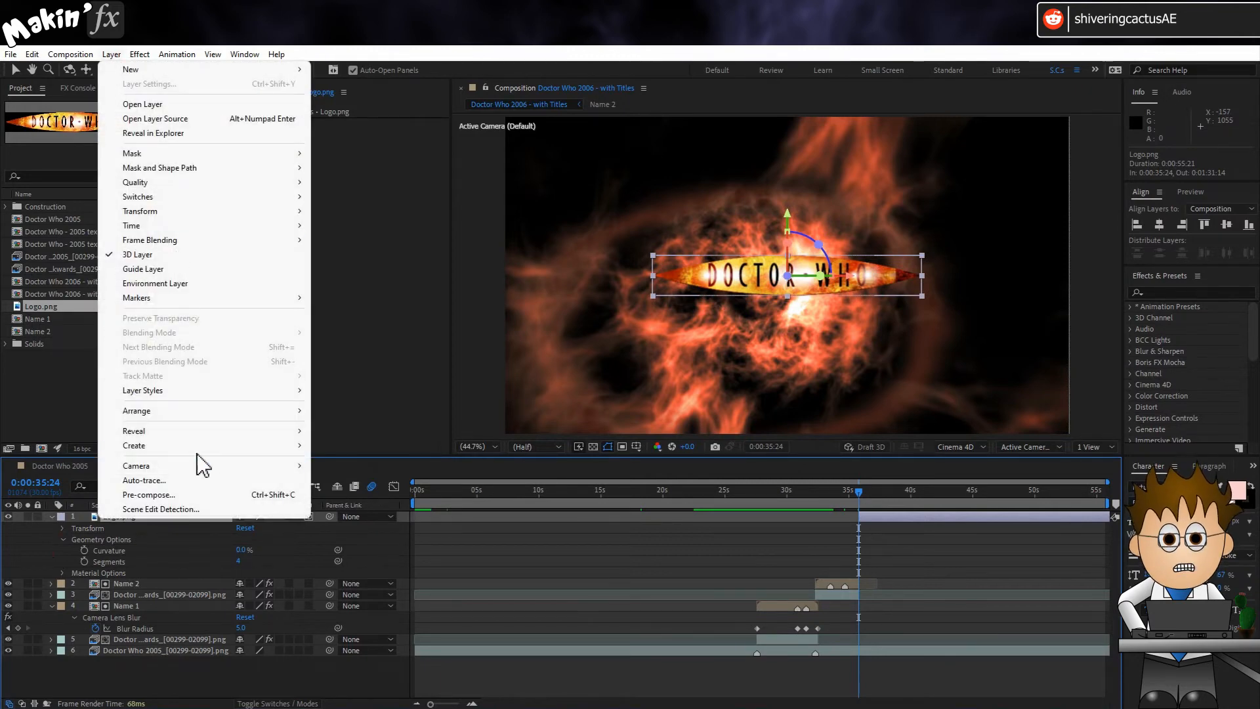
click(203, 479)
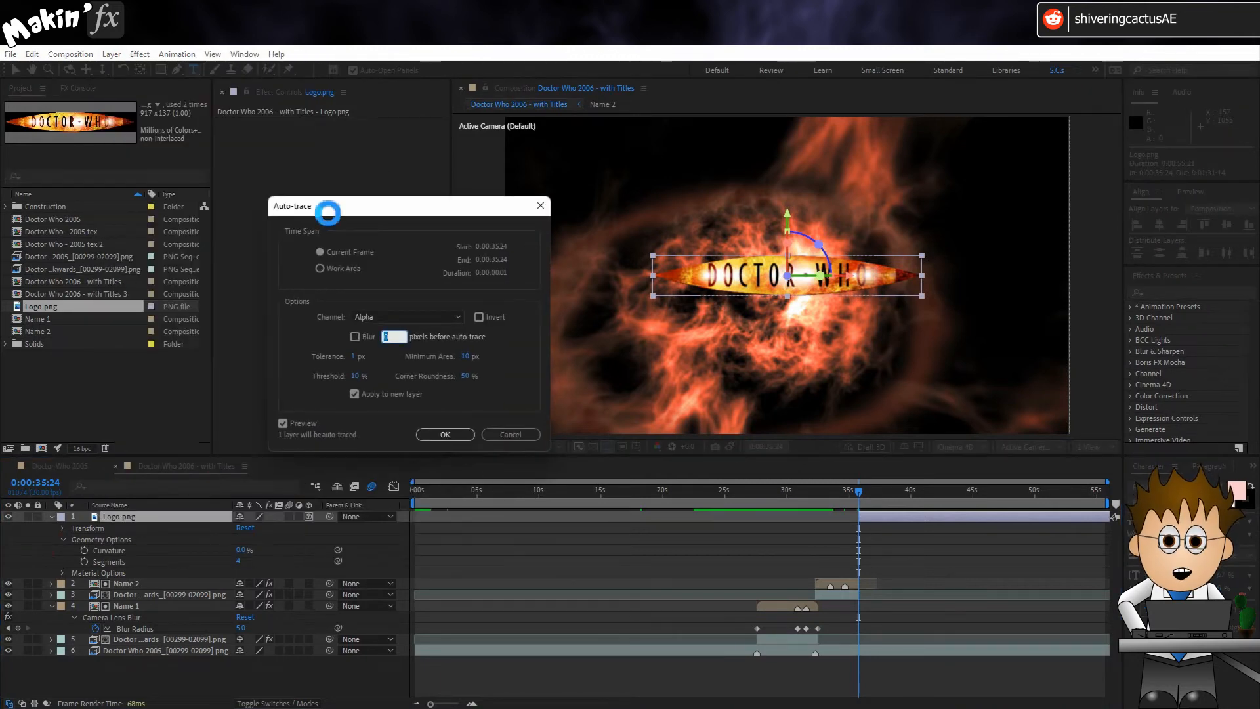
click(439, 435)
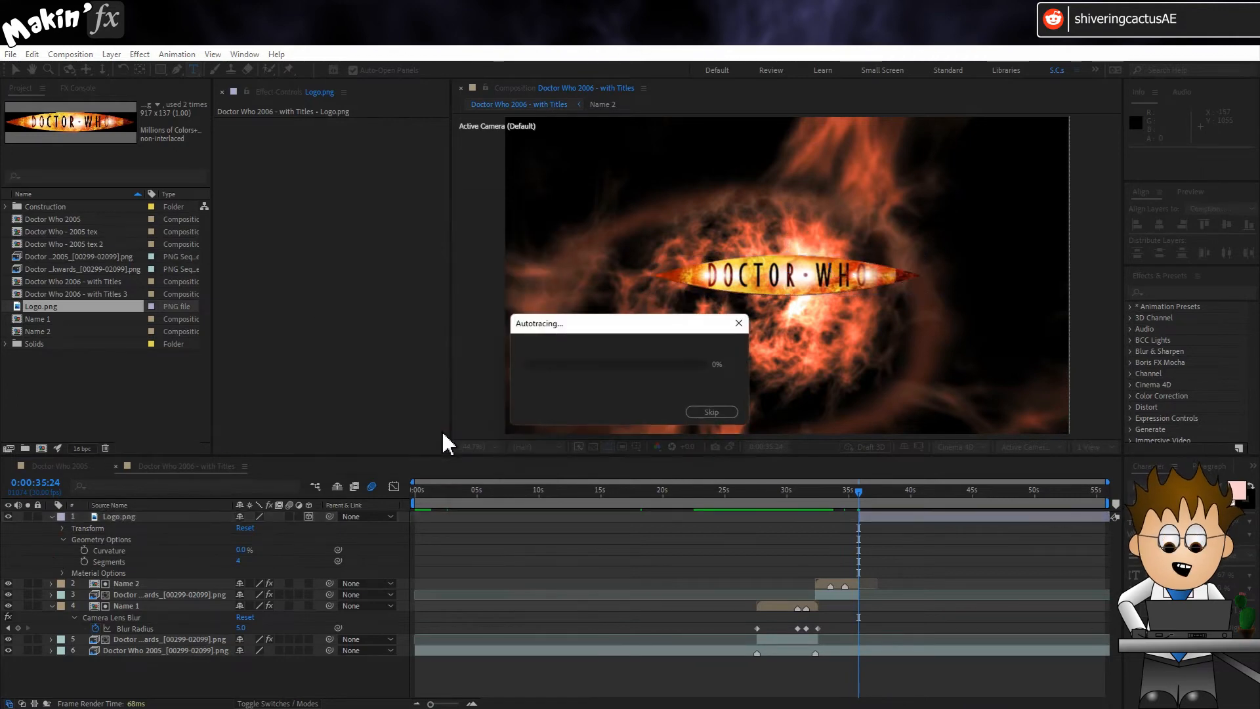
Step: Switch to the Selection tool and show the Geometry Options of the Auto-traced Logo.png layer
click(15, 69)
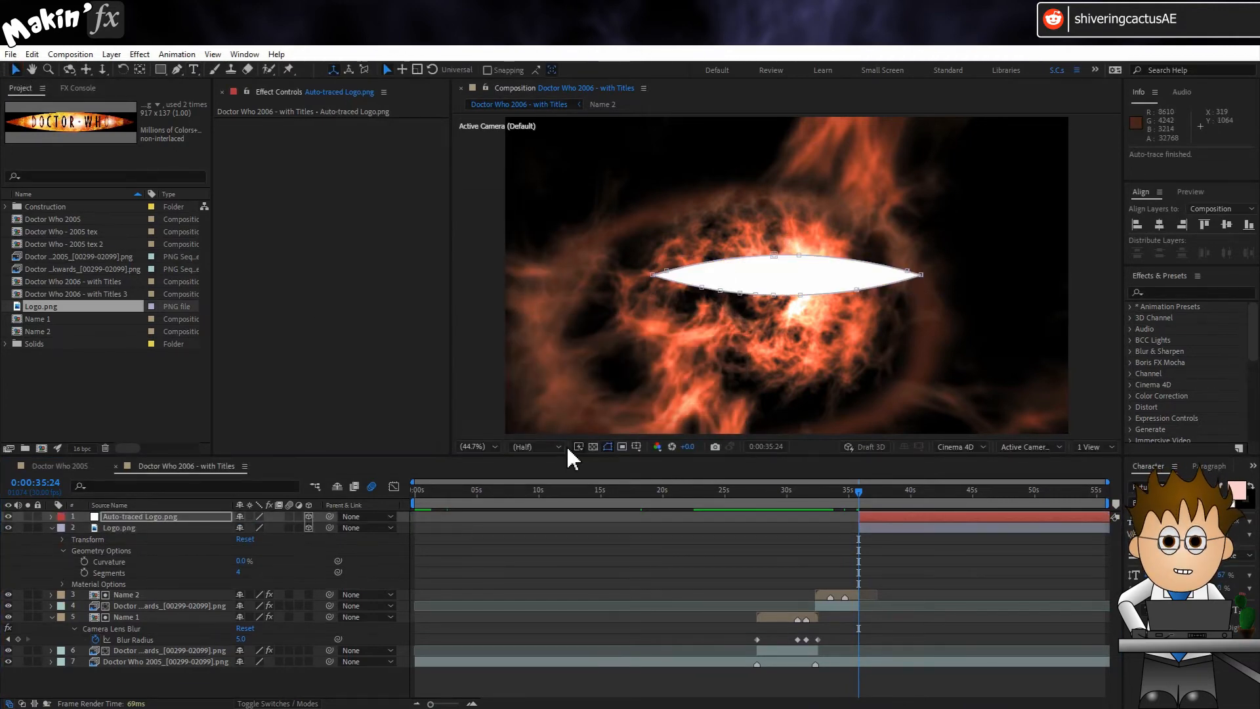
click(52, 516)
click(63, 551)
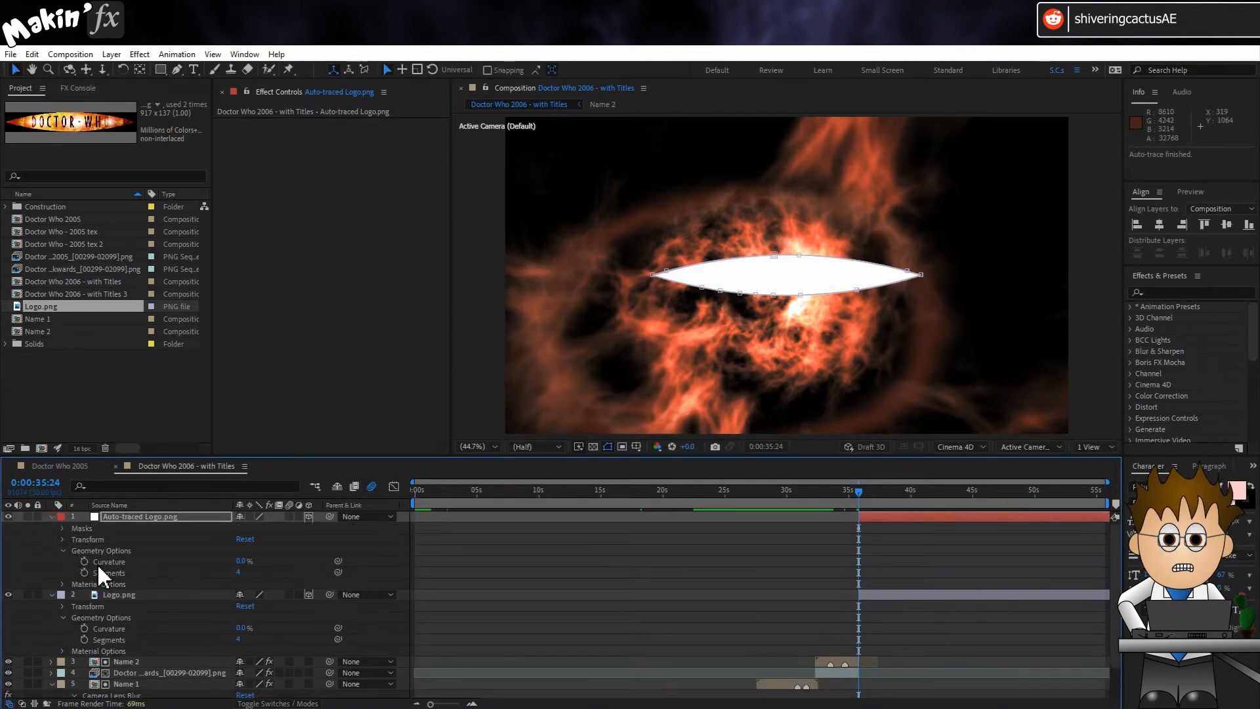
Step: With no layer selected, draw a rough closed shape of curved and straight segments with the Pen tool on a new shape layer
click(37, 546)
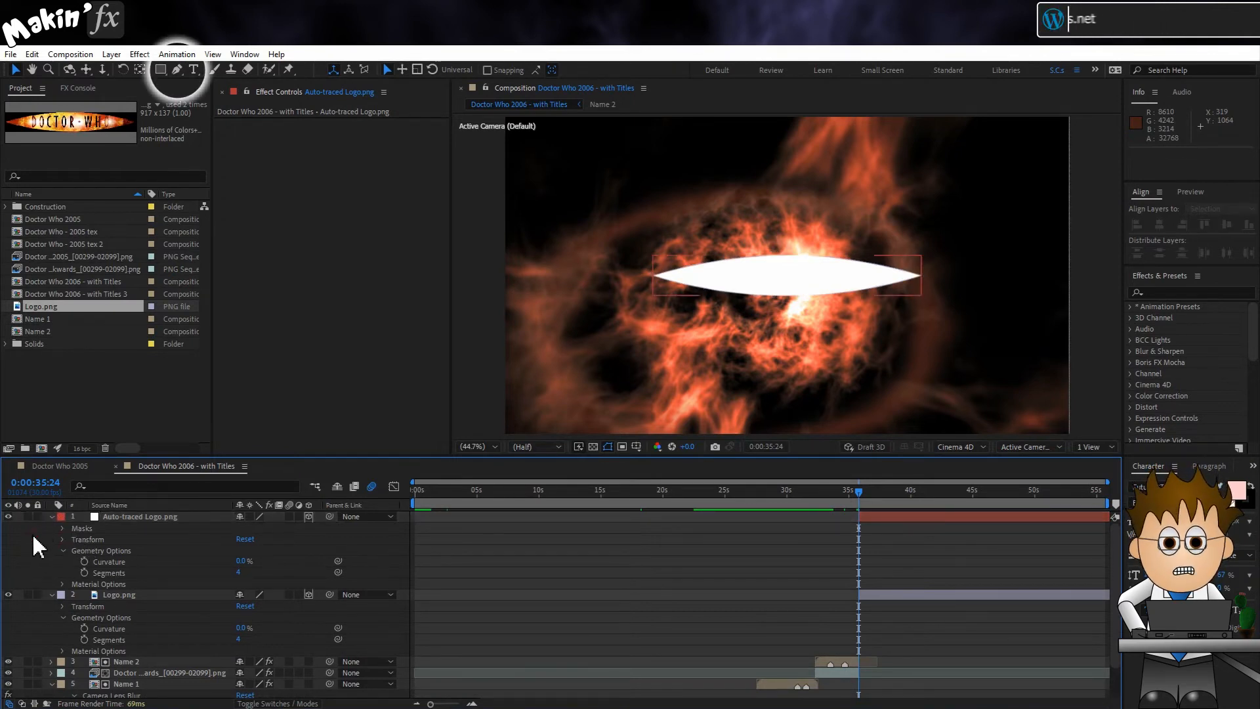
click(175, 70)
click(722, 192)
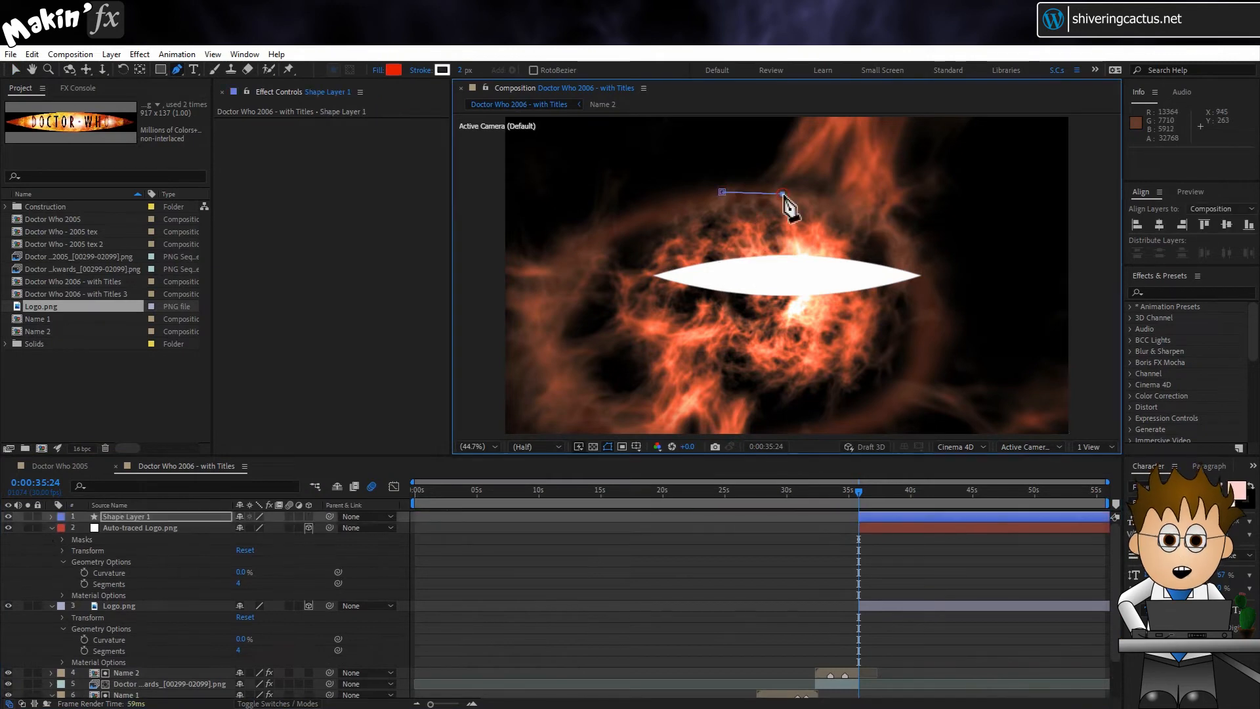
drag(782, 194, 786, 227)
drag(781, 275, 712, 294)
drag(583, 301, 584, 270)
click(639, 170)
drag(722, 192, 718, 237)
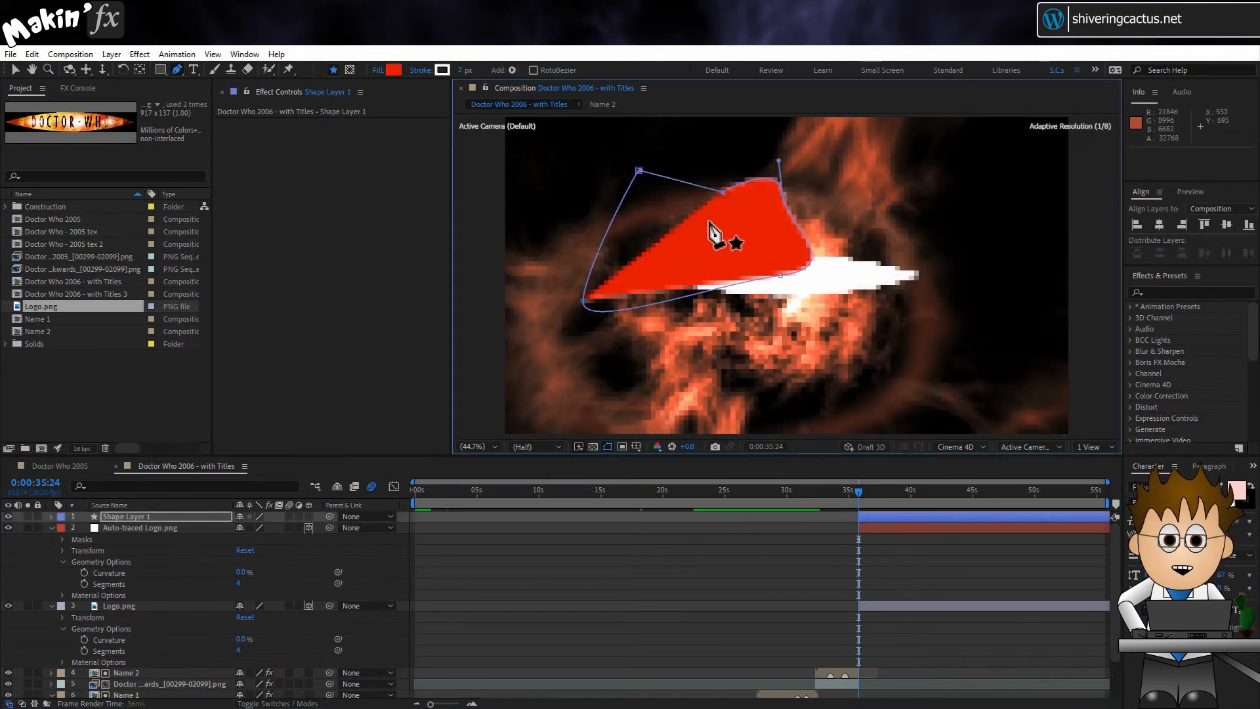
Step: Copy the Mask Path of Auto-traced Logo.png onto the Path property of Shape 1 in Shape Layer 1
click(51, 517)
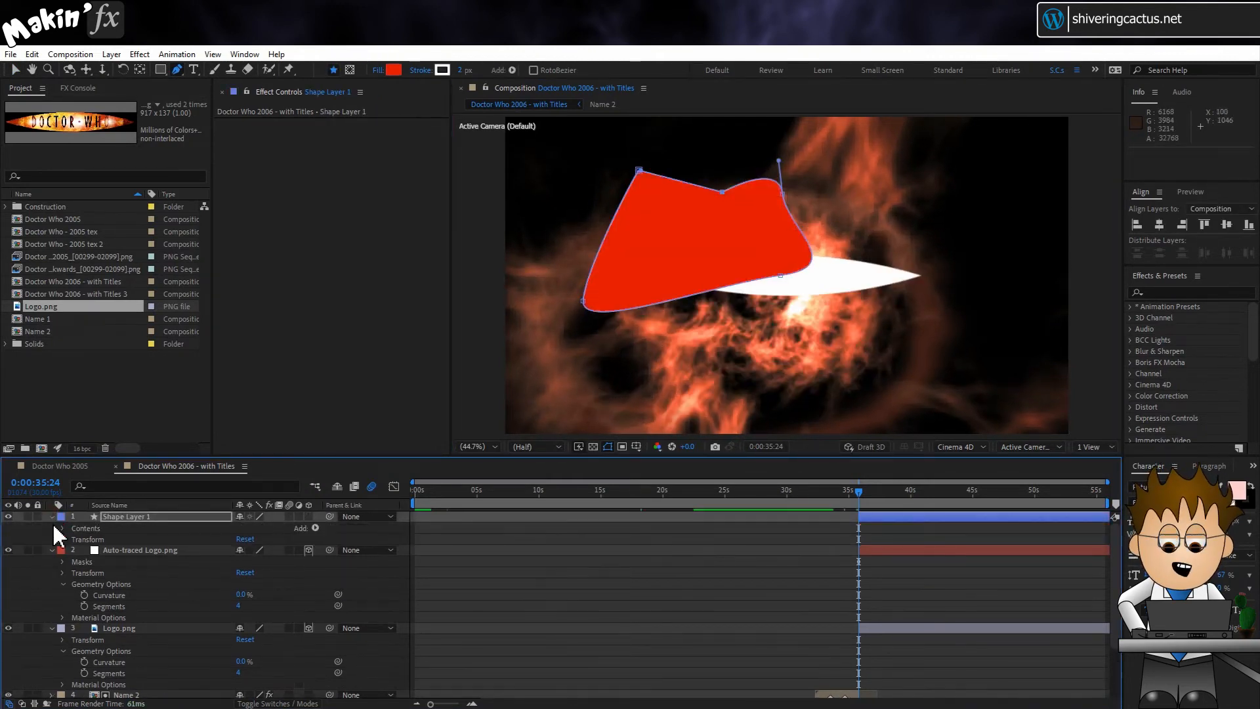
click(63, 529)
click(74, 540)
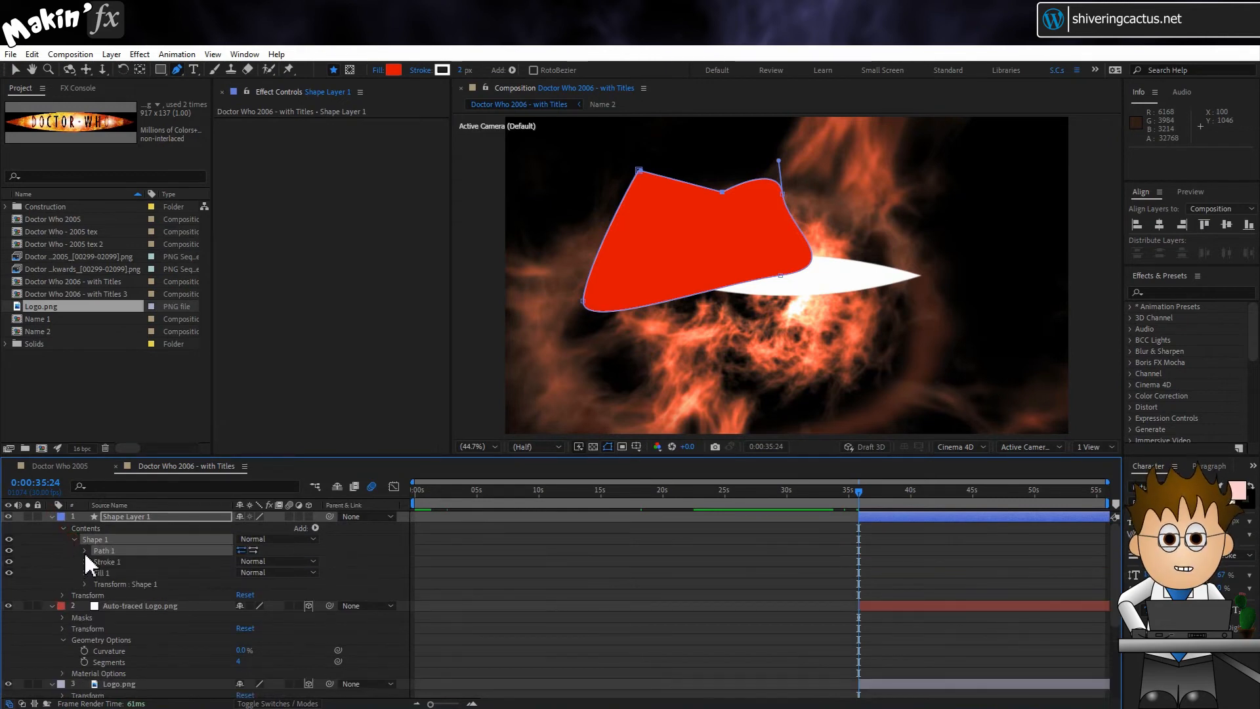
click(85, 550)
scroll(62, 577, down, 1)
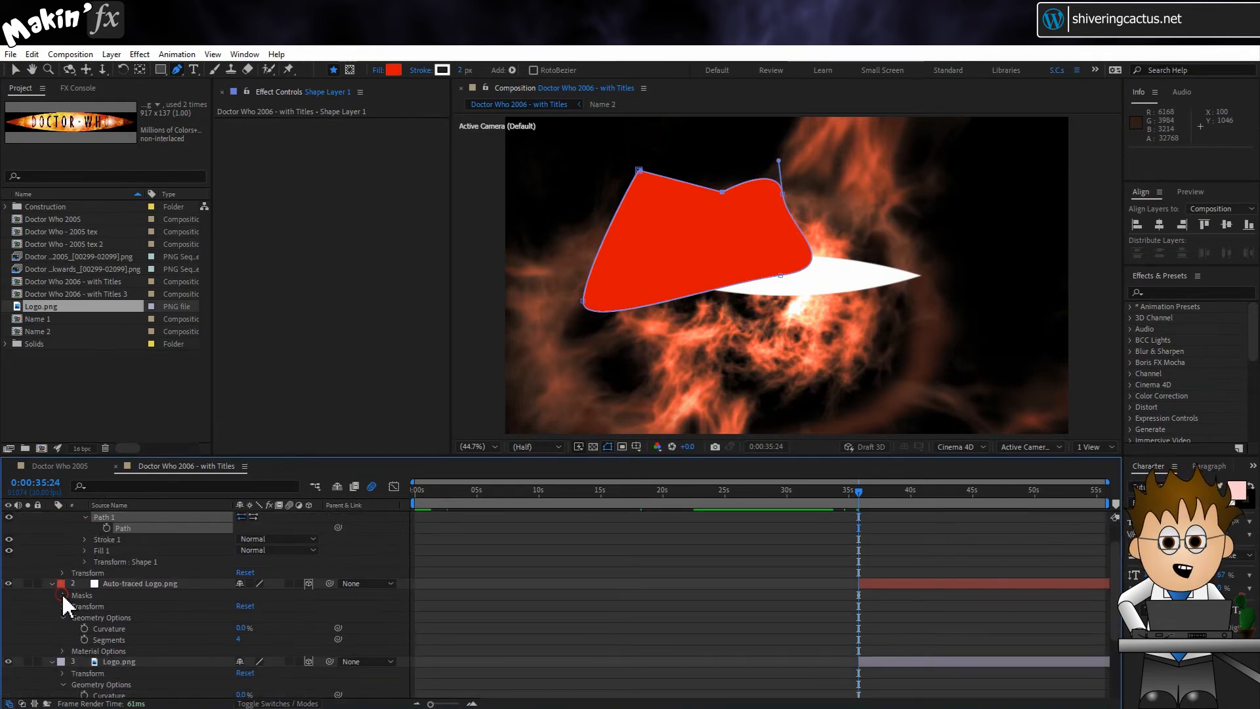
click(62, 594)
click(74, 606)
click(140, 617)
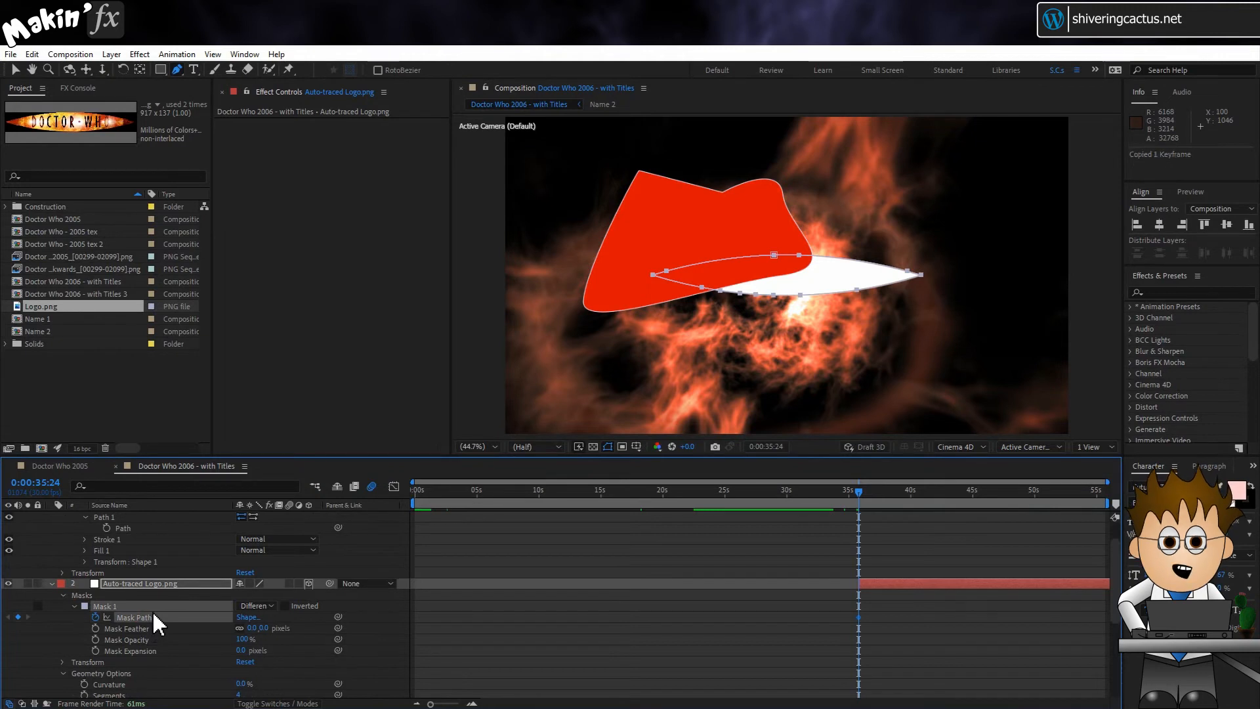
click(128, 528)
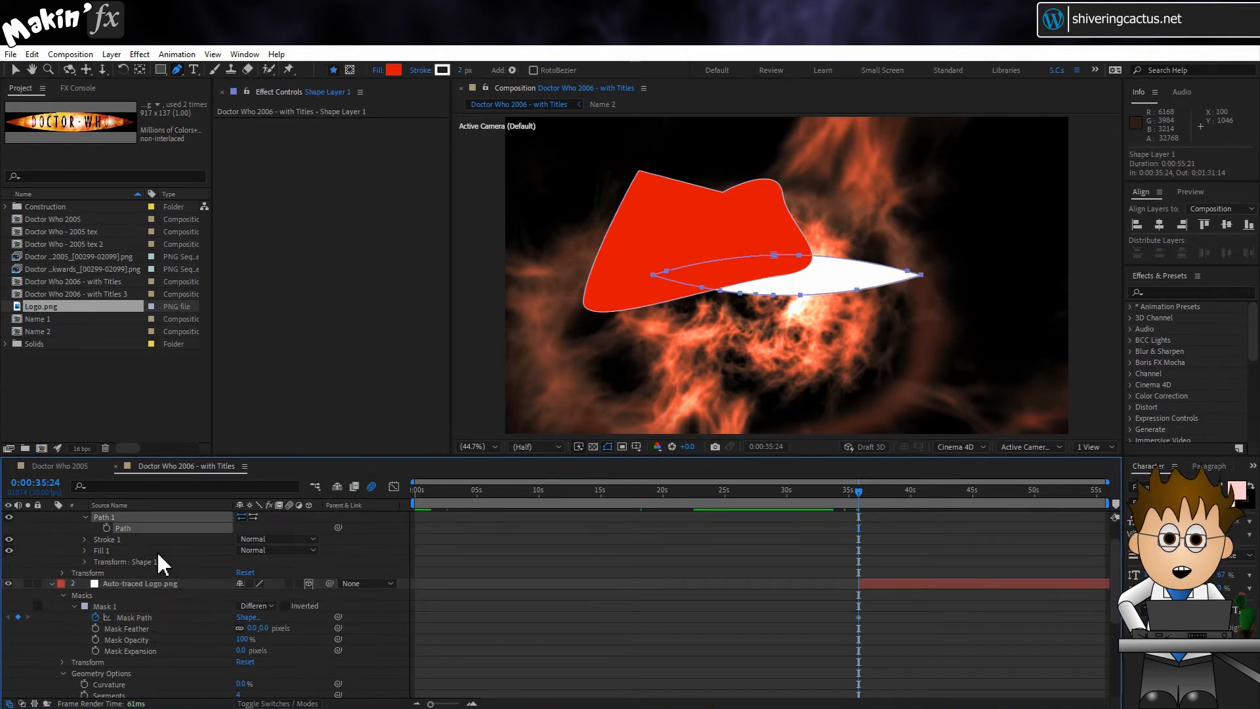
key(ctrl+v)
Step: Delete the Auto-traced Logo.png layer and remove Stroke 1 from Shape Layer 1
scroll(125, 529, up, 3)
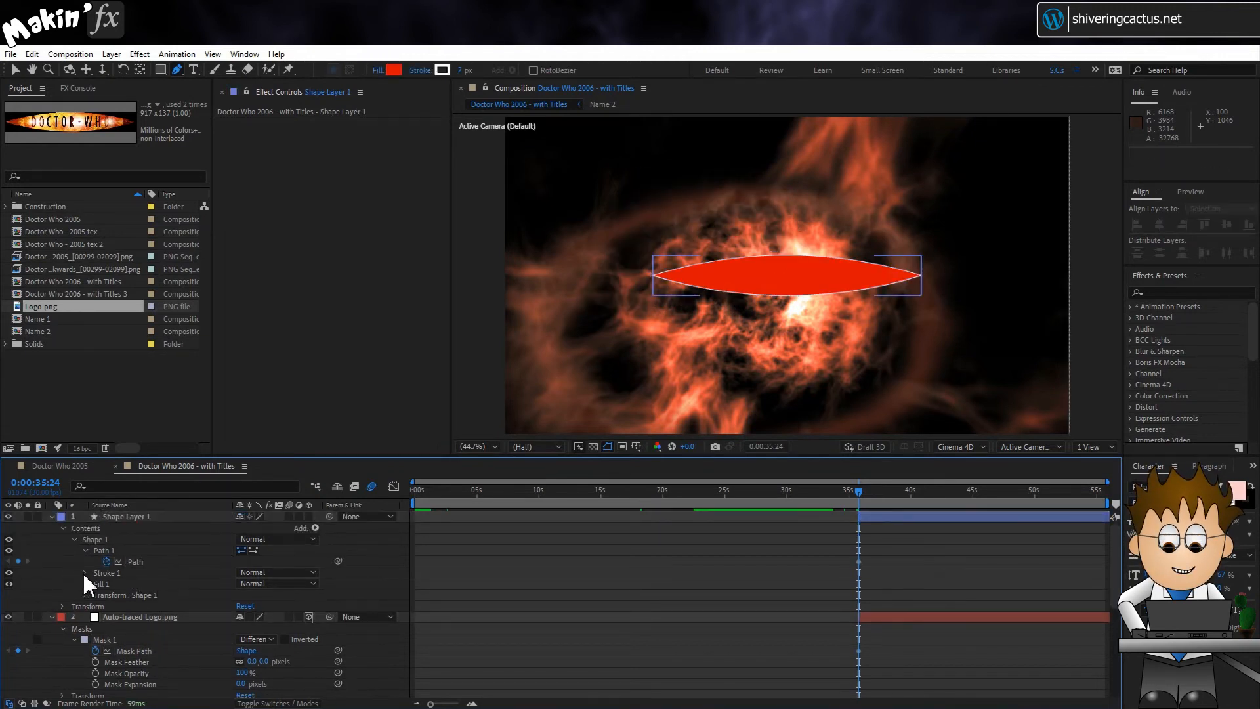
click(156, 616)
key(Delete)
click(105, 573)
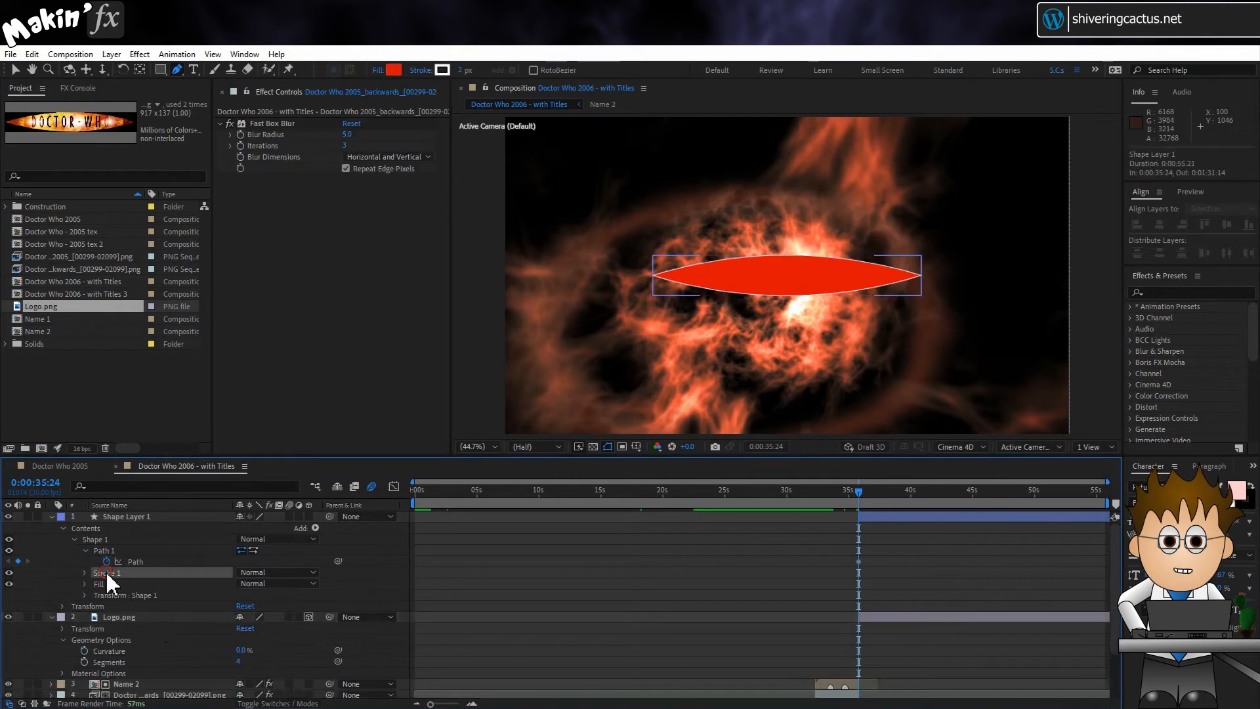
key(Delete)
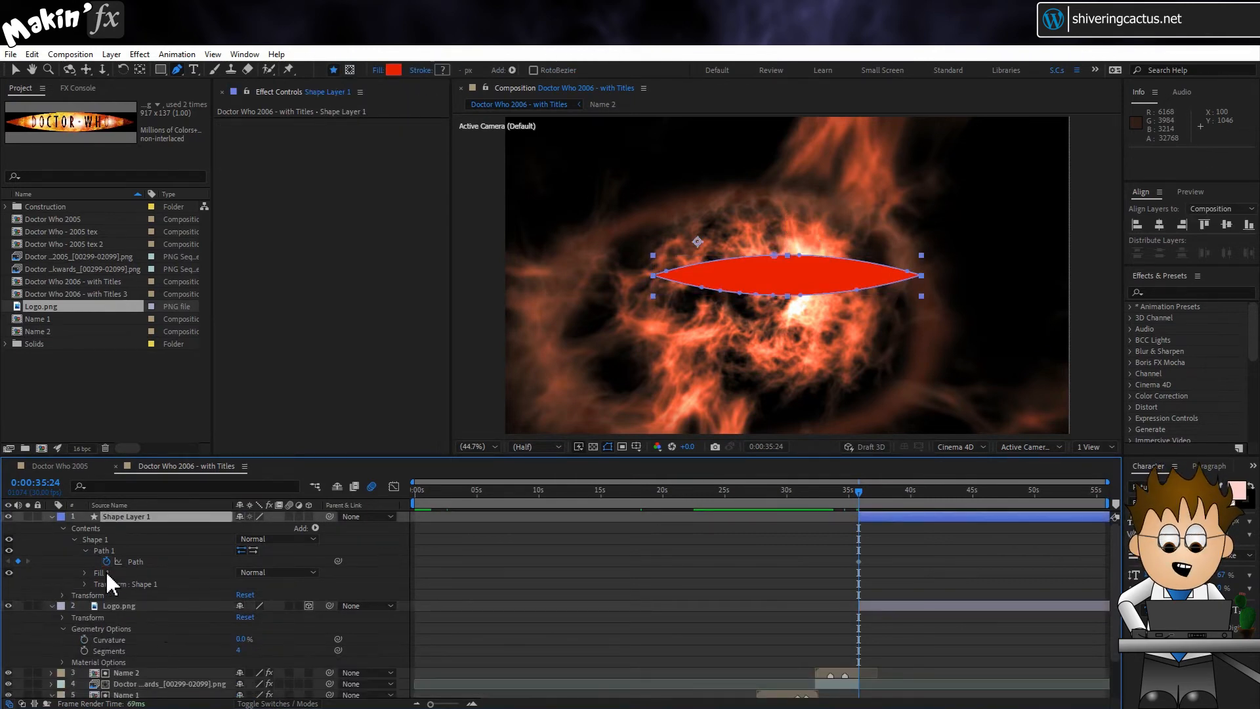
Step: Make Shape Layer 1 3D with the Angular bevel style, a bevel depth of 0 and an extrusion depth of 60
click(308, 517)
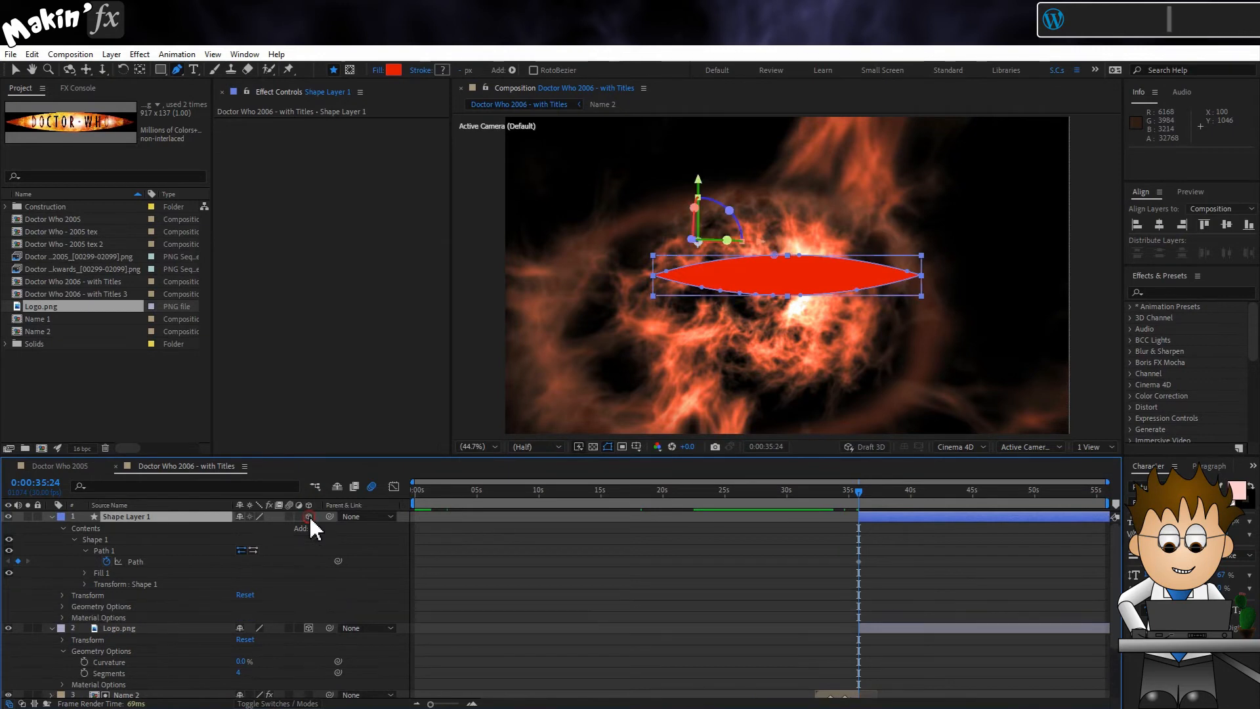
click(62, 607)
click(275, 617)
click(276, 643)
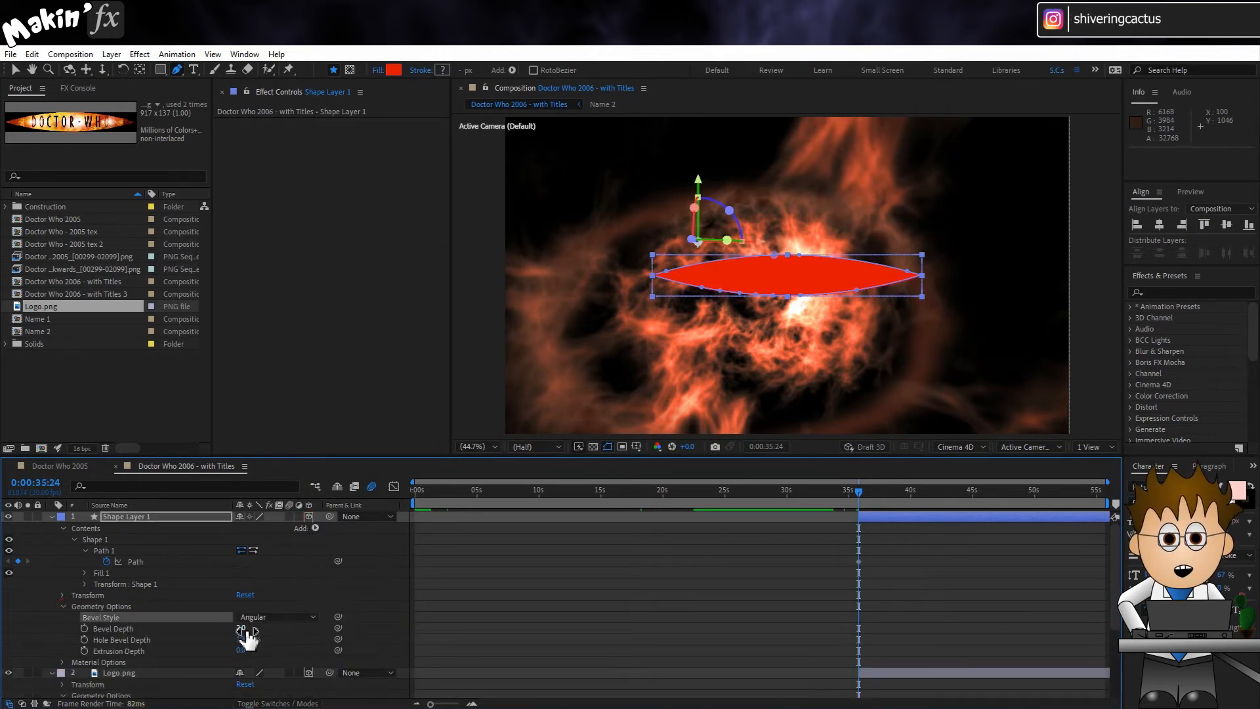
text(0)
key(Return)
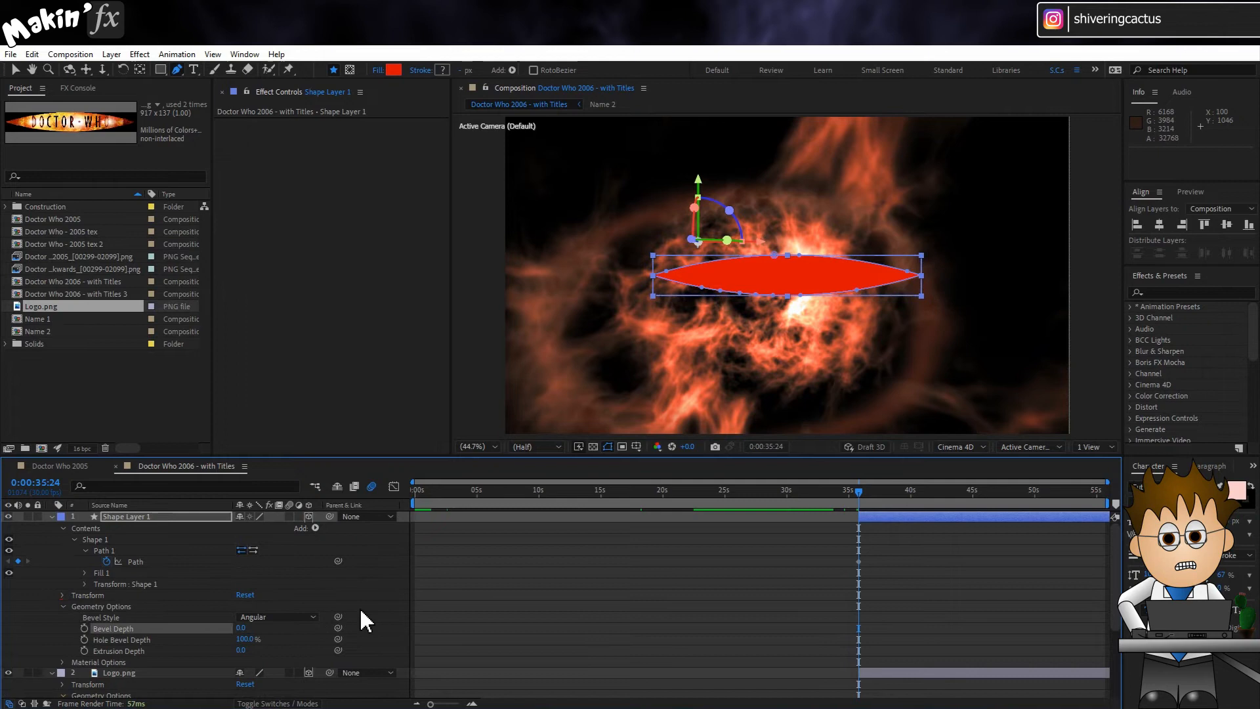
click(243, 651)
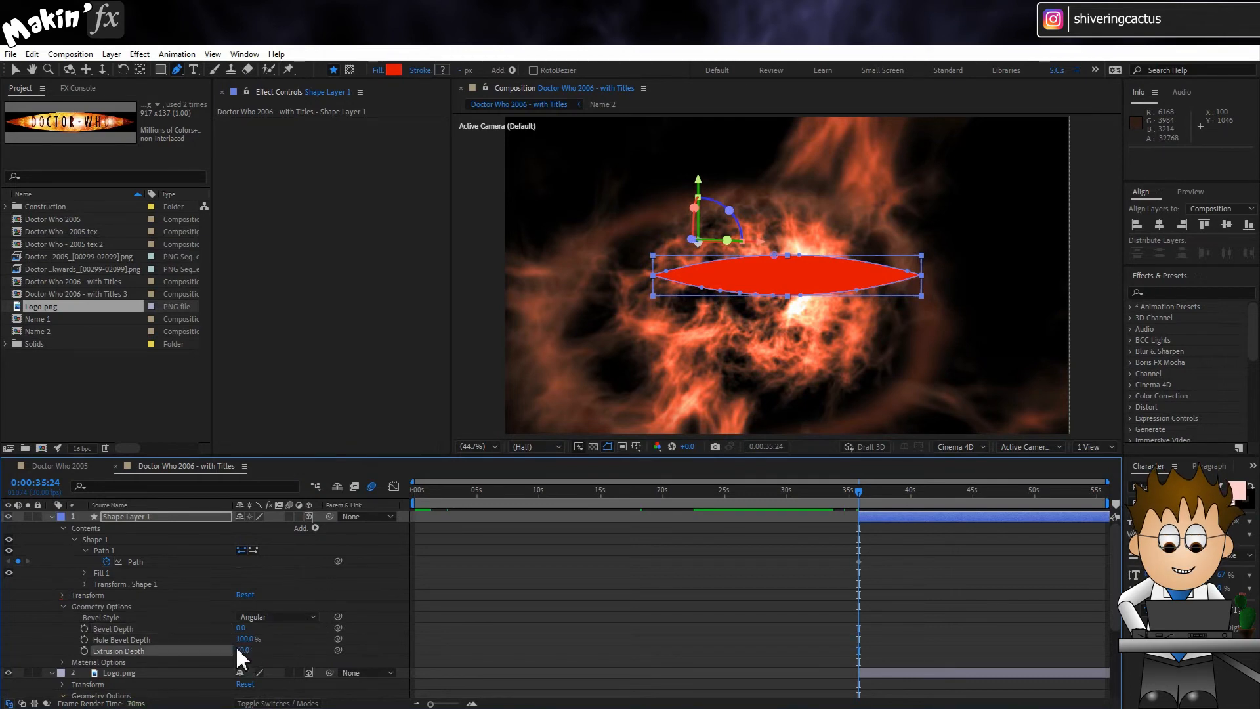
Step: Parent Shape Layer 1 to Logo.png and place it directly beneath the Logo.png layer
click(52, 516)
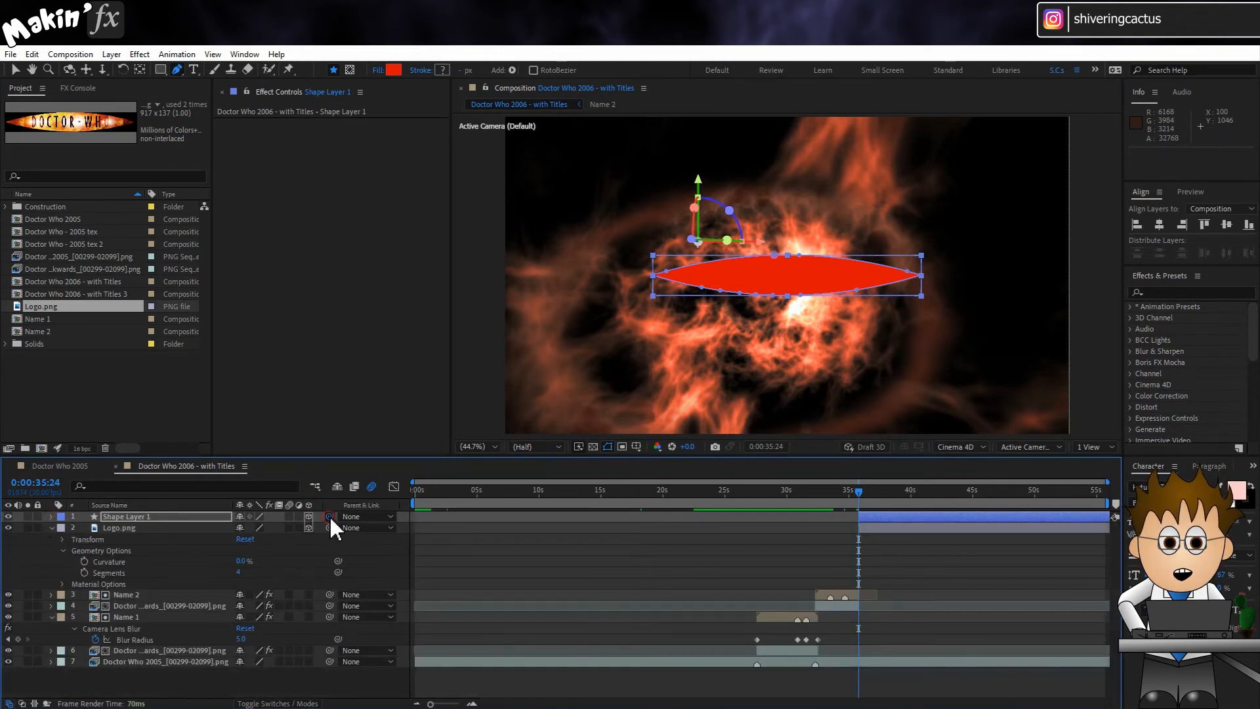
drag(329, 517, 169, 584)
click(51, 516)
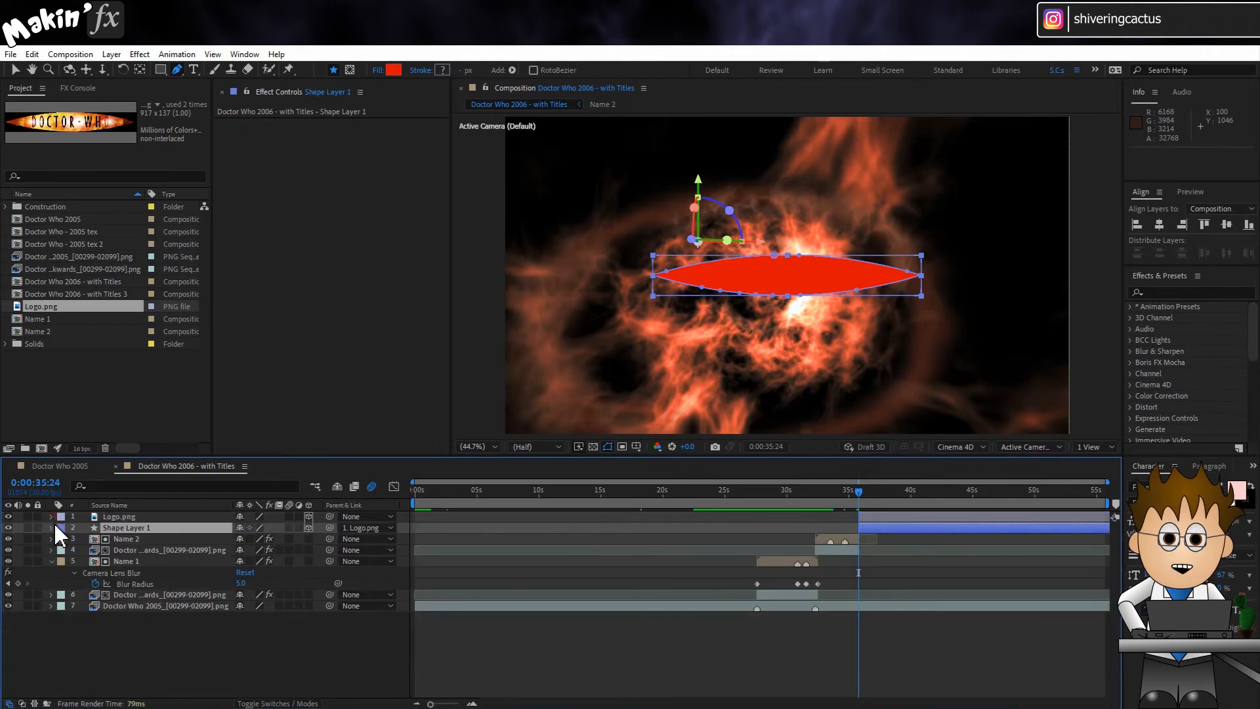
Step: Set Shape Layer 1's anchor point and position to 0, 0, 0
click(51, 528)
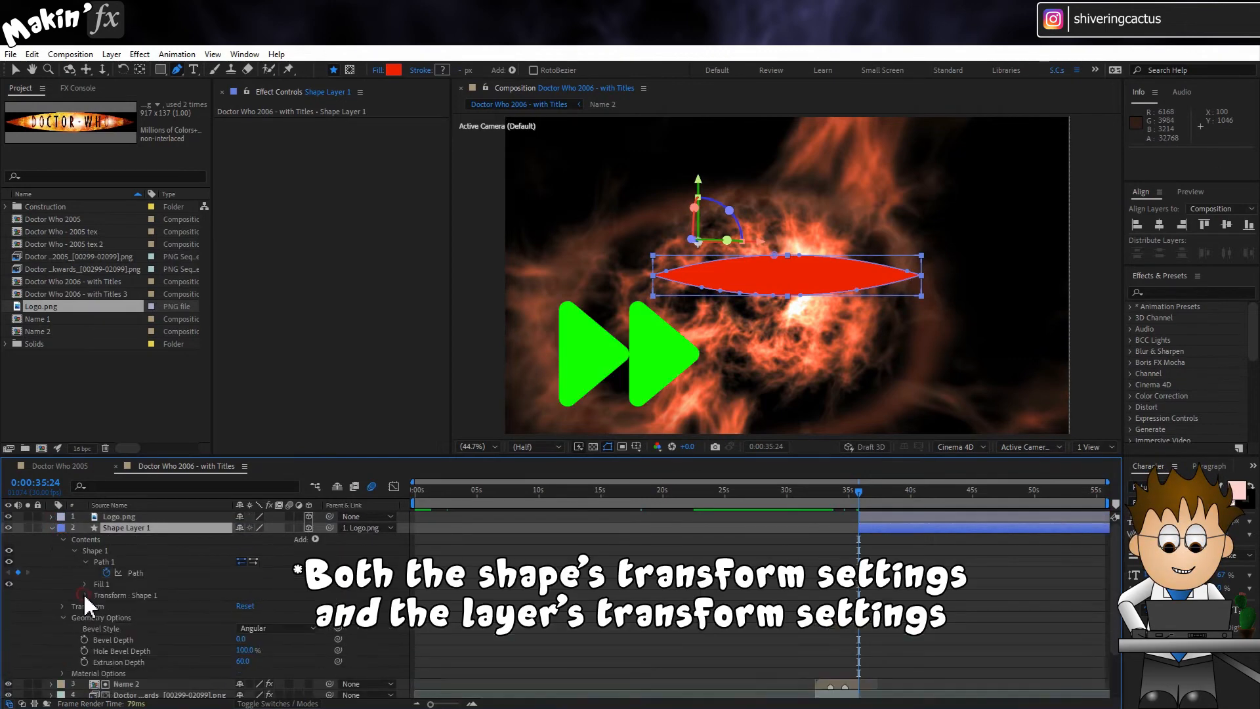
click(62, 606)
click(253, 613)
key(Tab)
text(0)
click(244, 625)
text(0)
key(Tab)
text(0,0.0,0.0)
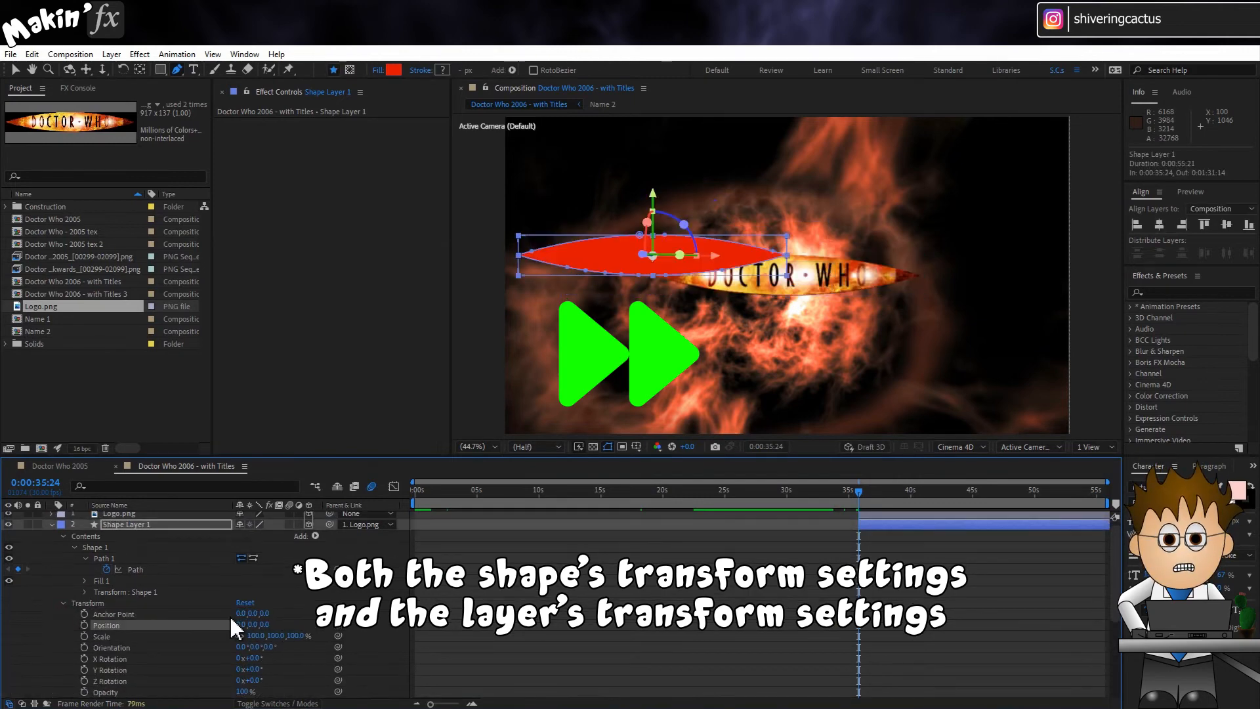
Step: Align Shape Layer 1 behind the logo by setting its position to 457, 68, 5, and collapse its properties
scroll(762, 326, up, 2)
drag(243, 625, 208, 625)
drag(261, 625, 302, 635)
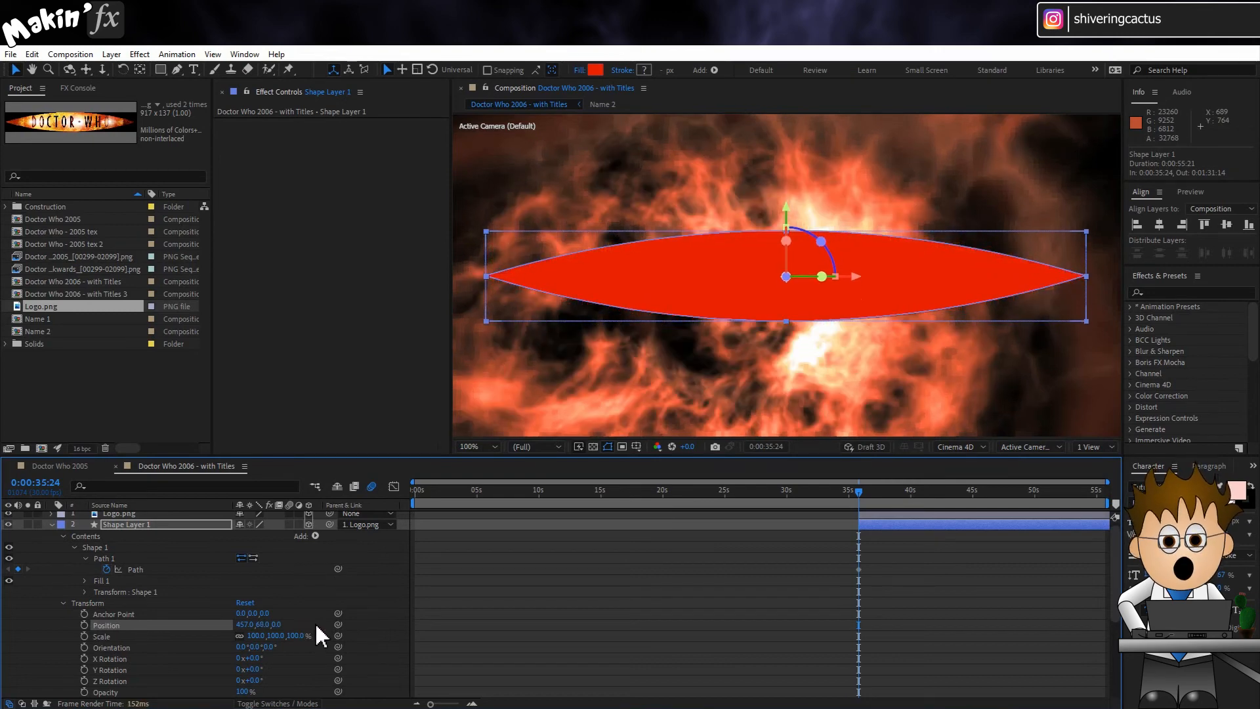
text(5)
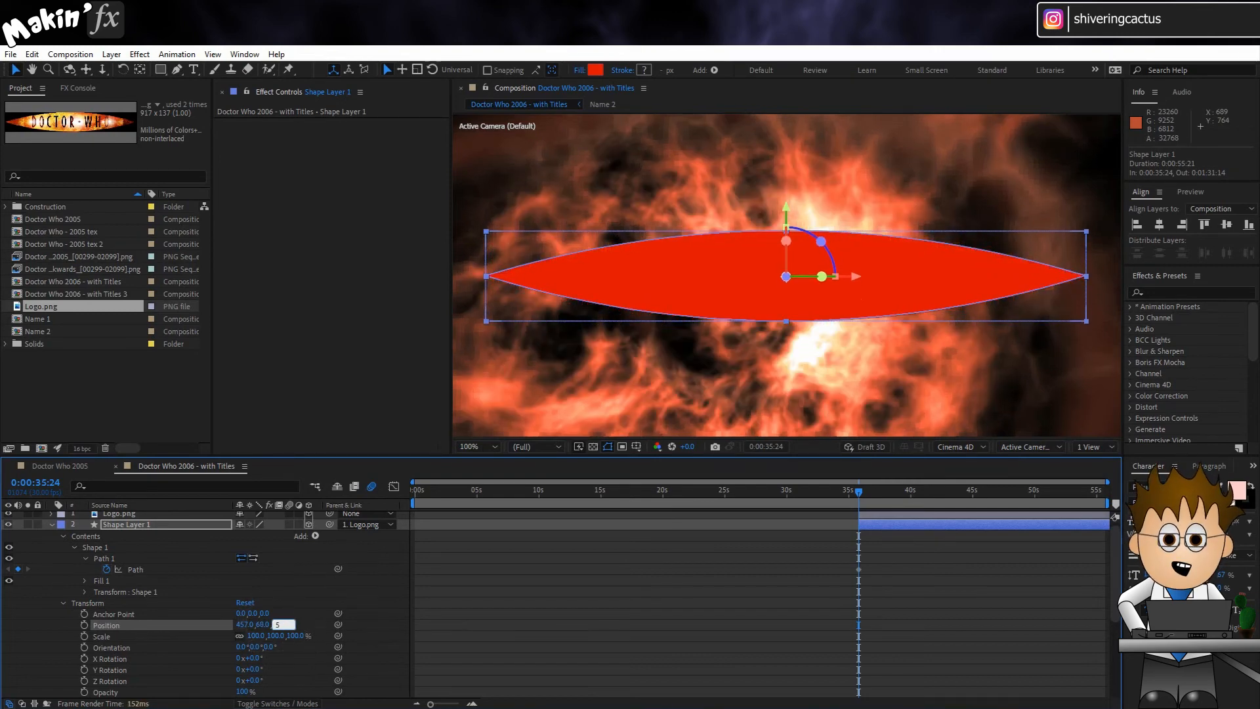
key(Return)
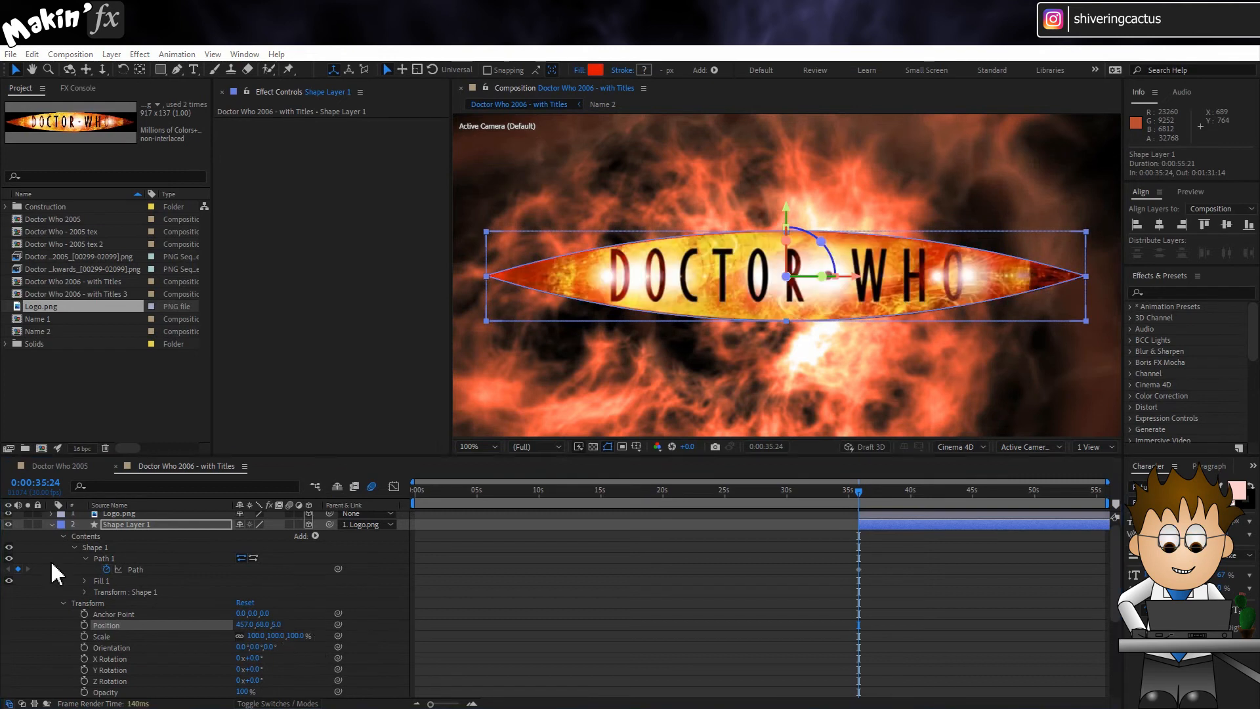
scroll(57, 536, up, 1)
click(53, 529)
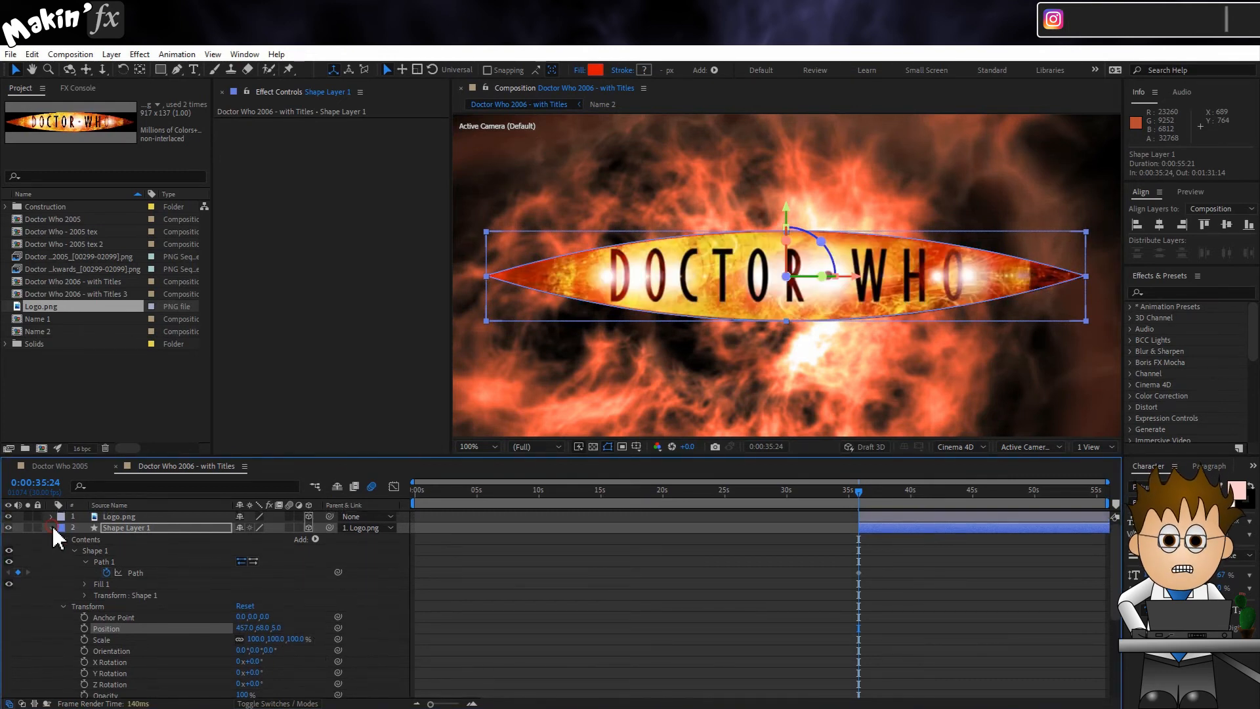
click(194, 651)
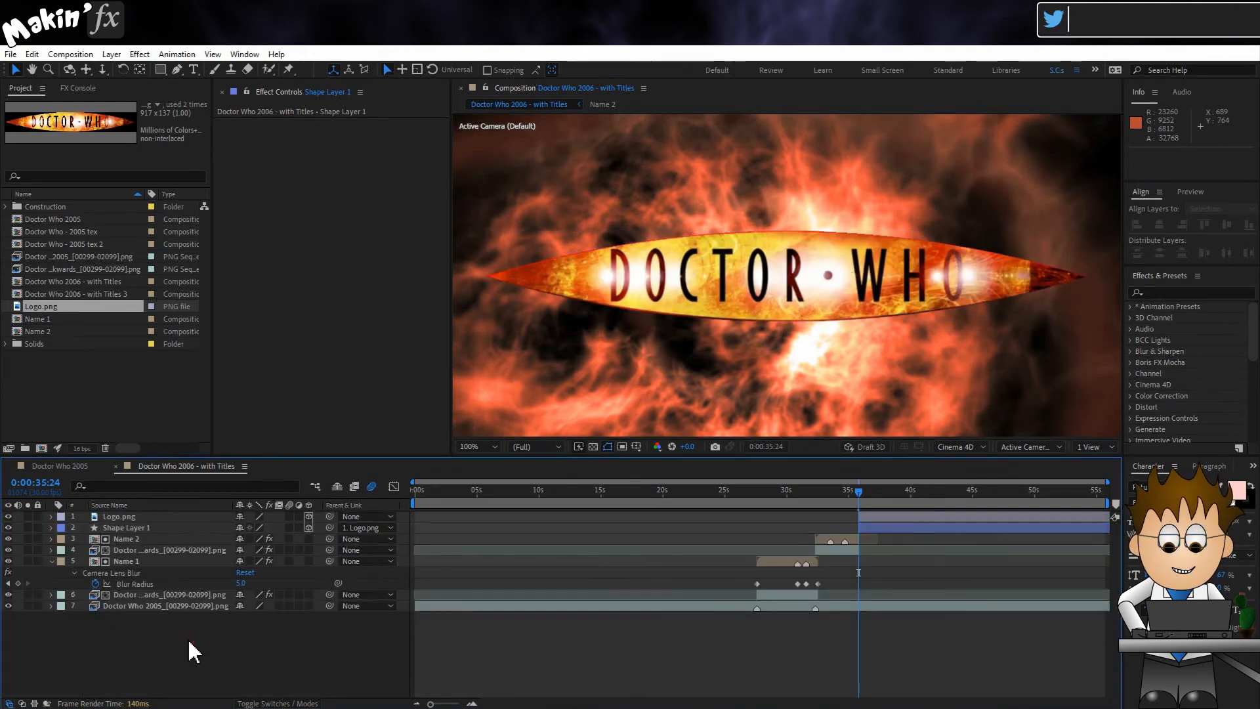
Step: Duplicate the blurred backwards tunnel layer under Name 2, place it directly beneath Shape Layer 1 and extend its end to 0:00:58:23
click(171, 551)
click(33, 54)
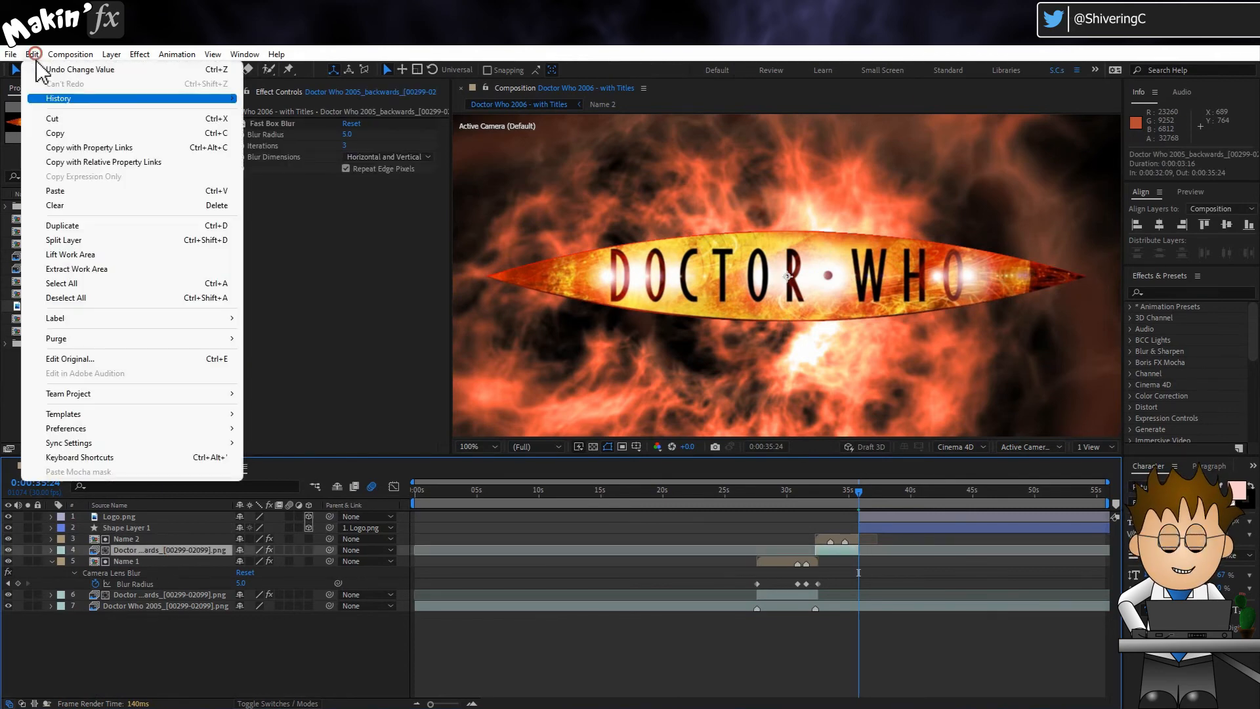
click(105, 219)
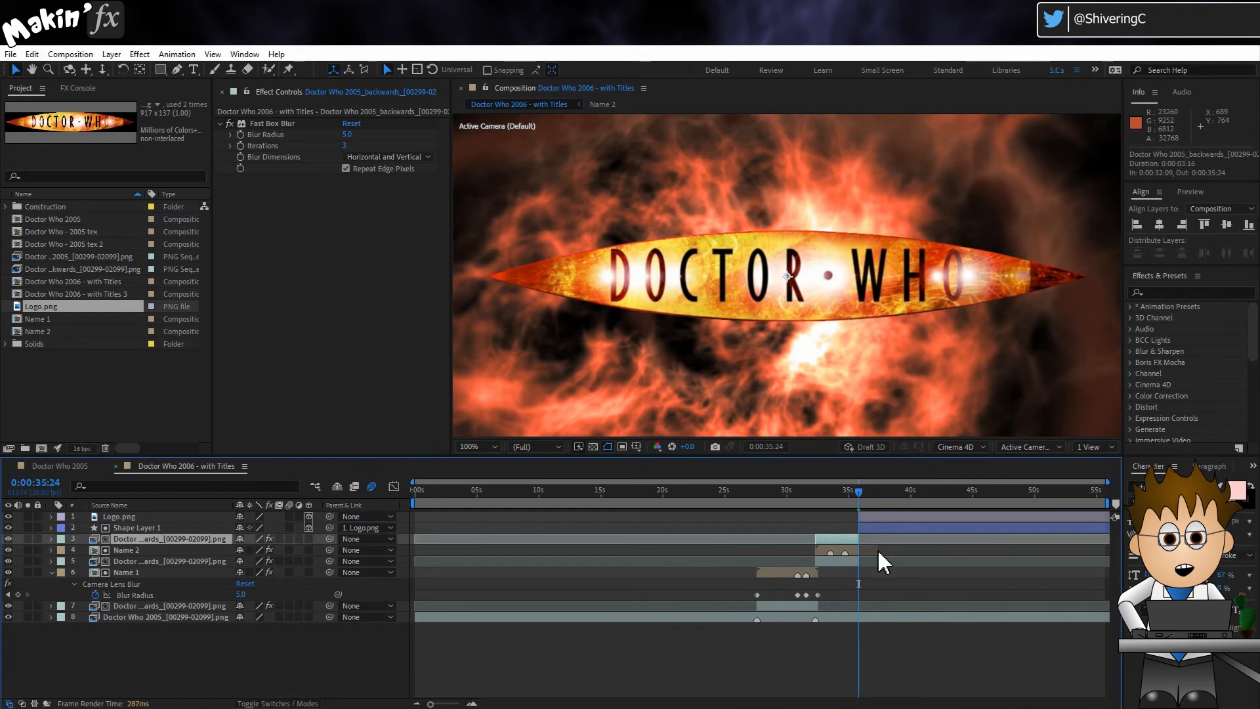
drag(860, 540, 1051, 544)
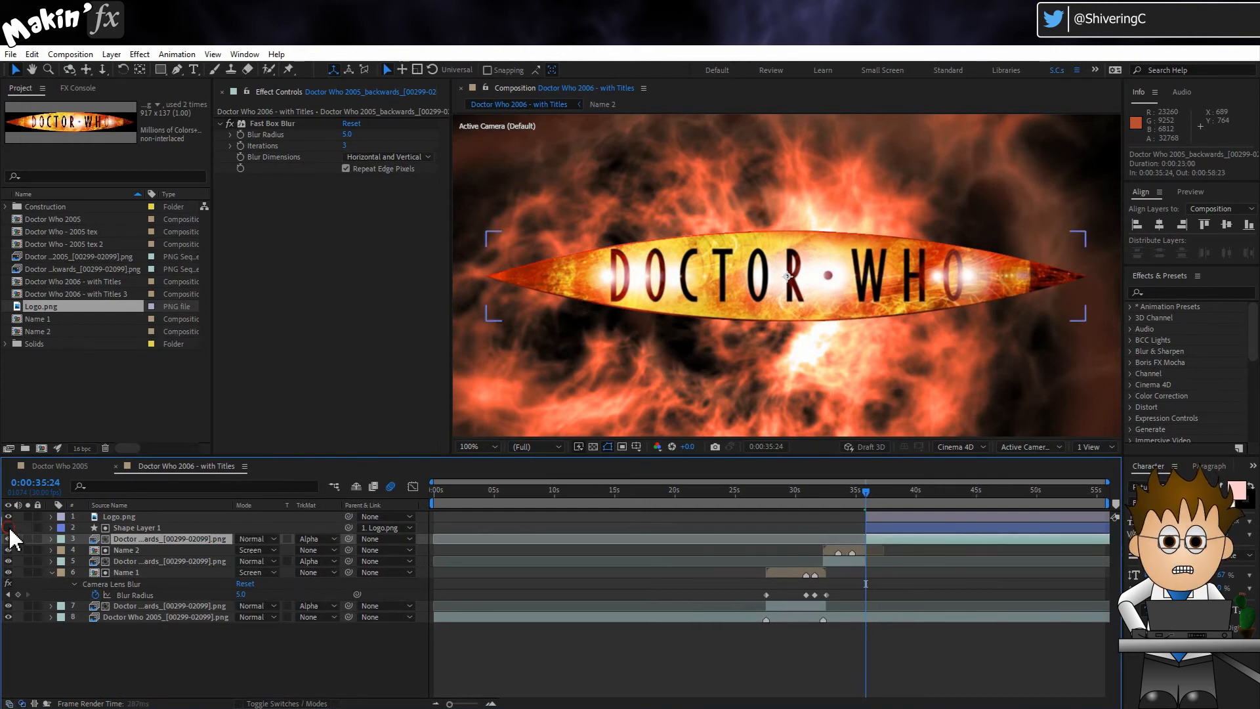
Step: Hide Logo.png and add a visible duplicate of Shape Layer 1 directly above the original
click(8, 517)
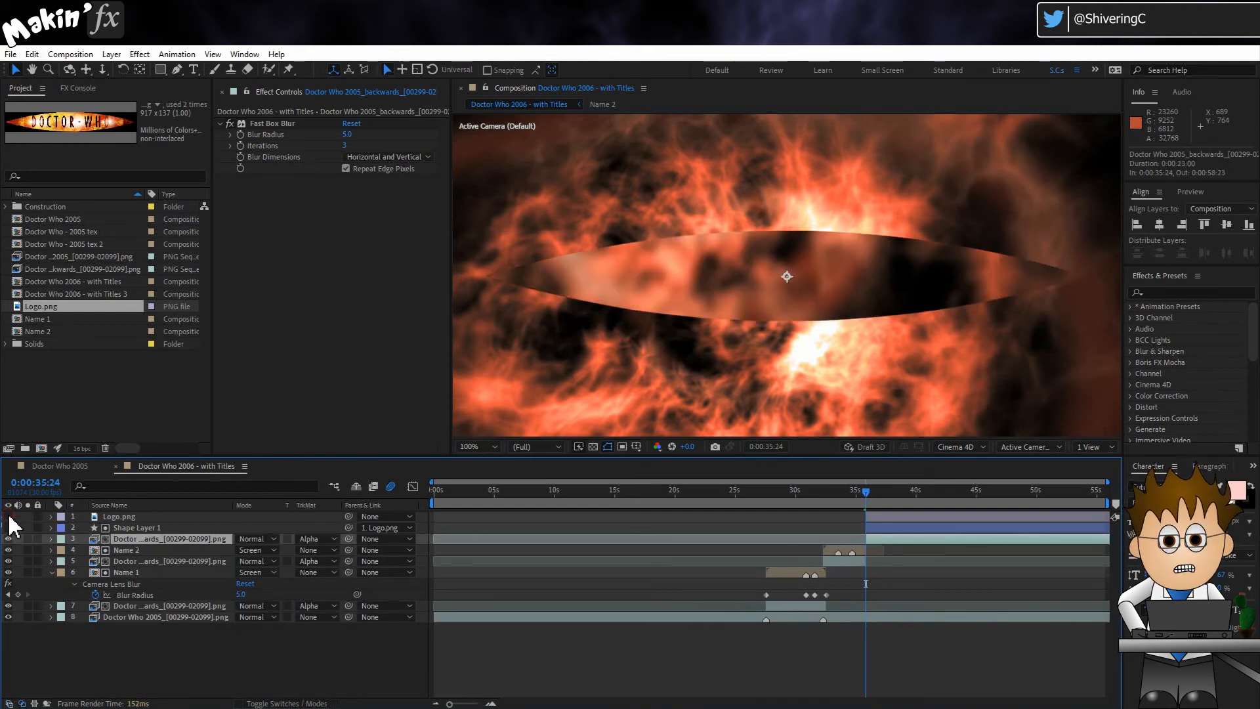
click(9, 527)
click(159, 526)
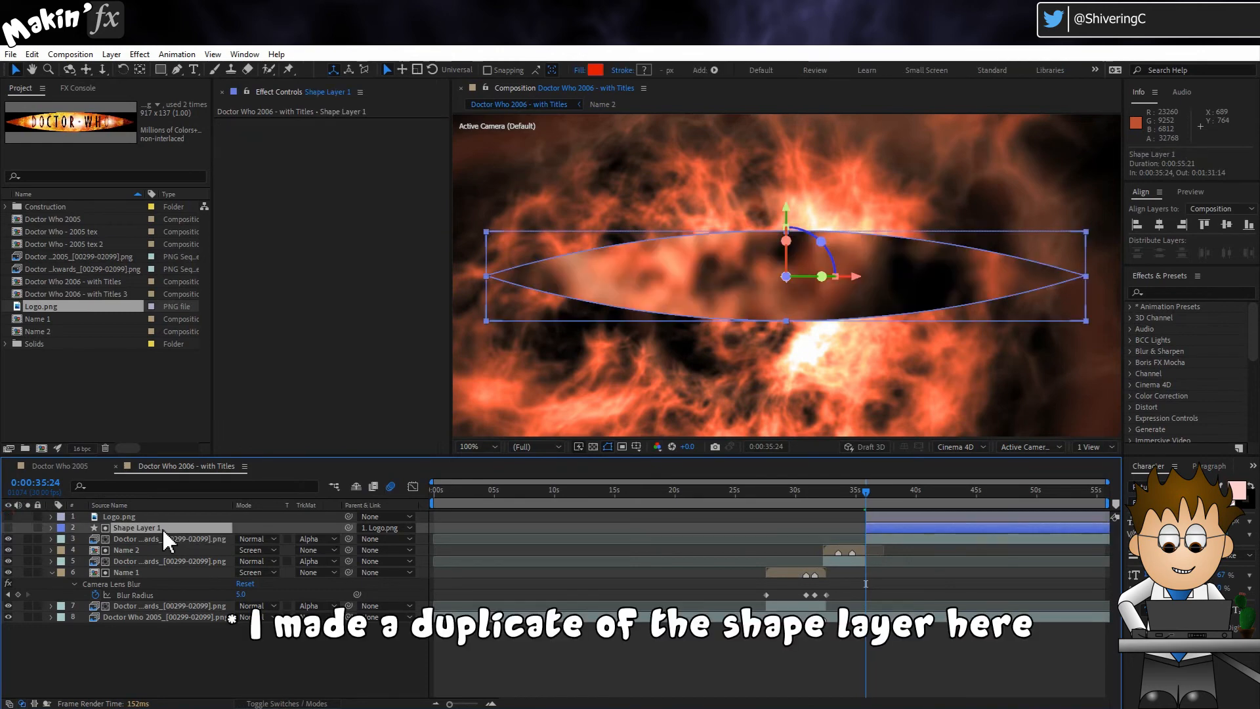
key(ctrl+d)
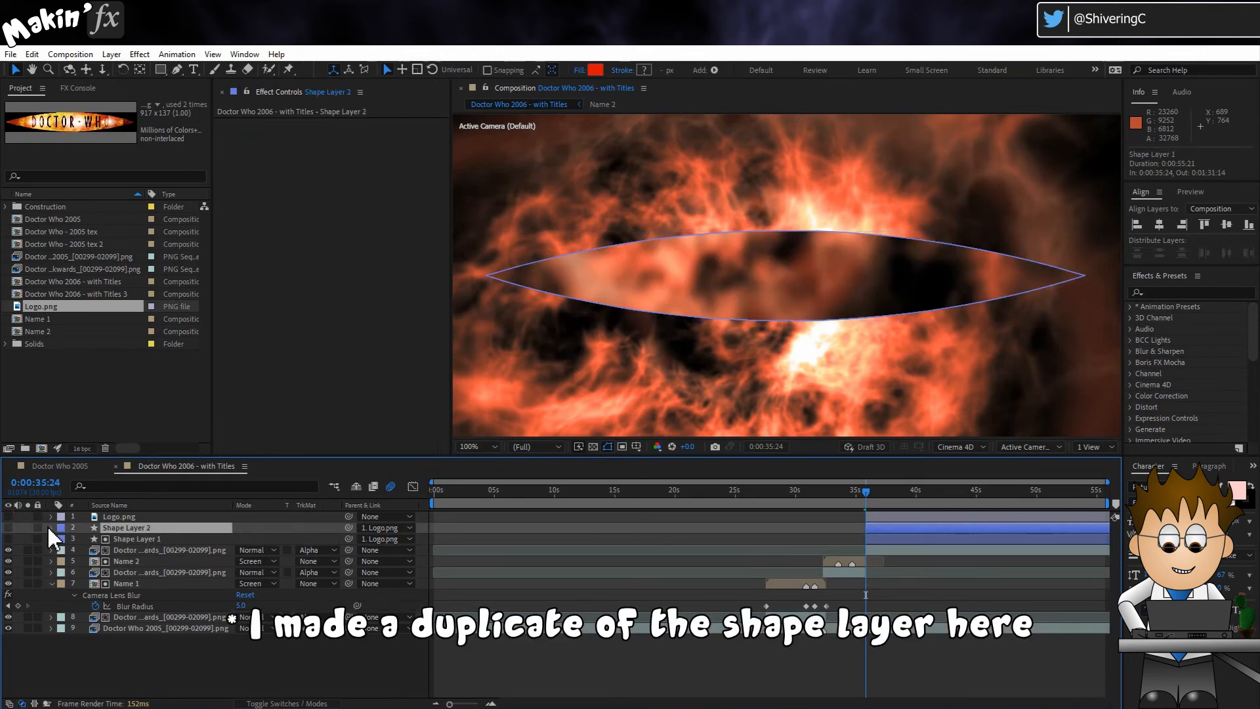
click(9, 528)
Step: Change the fill color of Shape Layer 2 to the dark orange-brown 733600
click(52, 528)
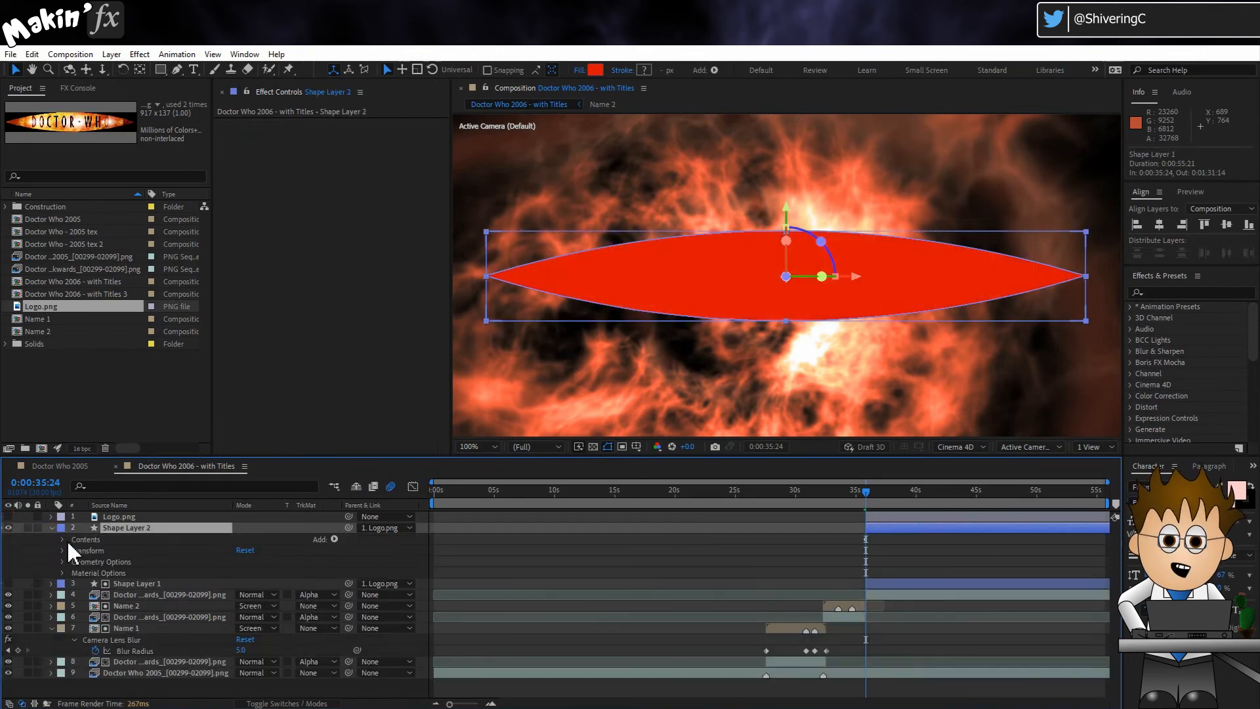
click(63, 539)
click(74, 550)
click(85, 573)
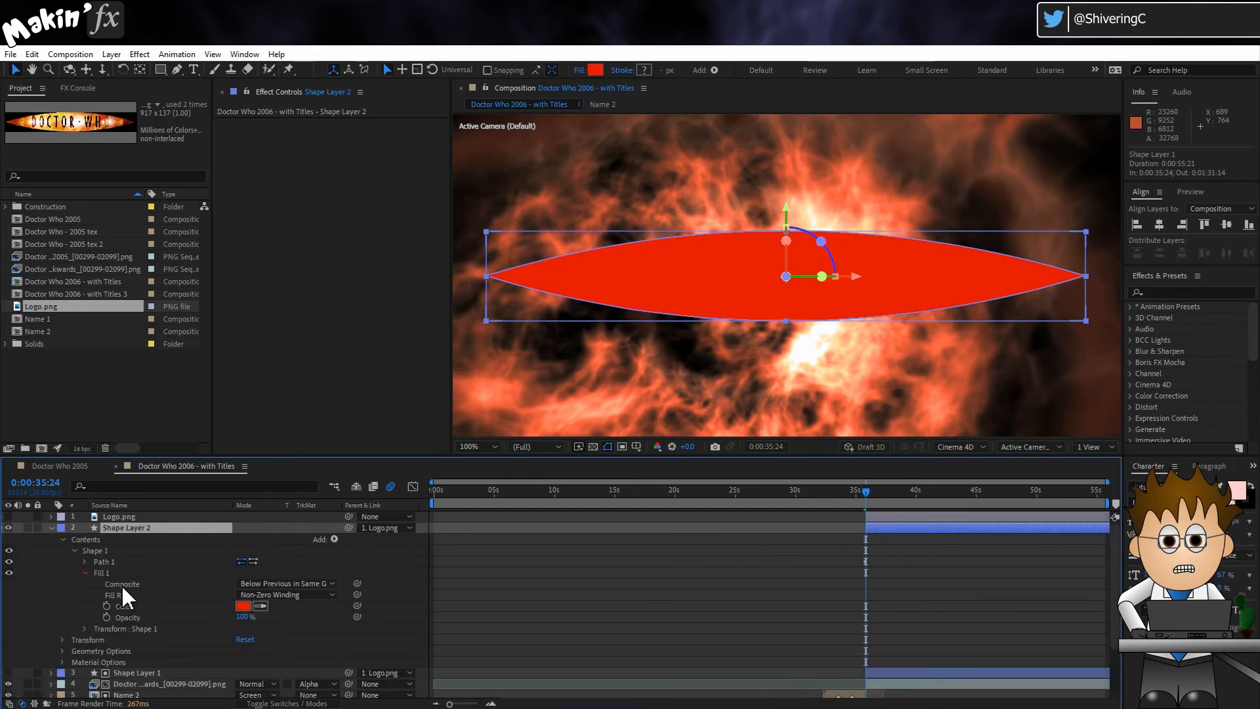
click(243, 606)
click(349, 472)
click(314, 433)
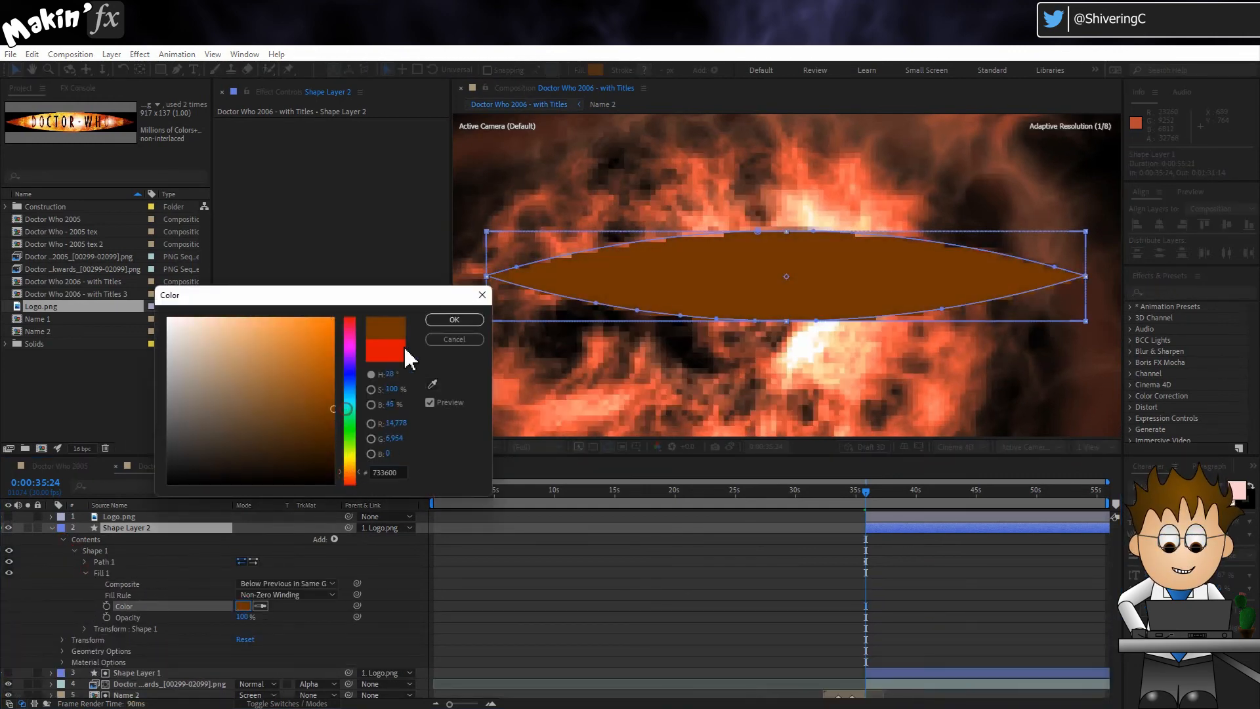
key(Return)
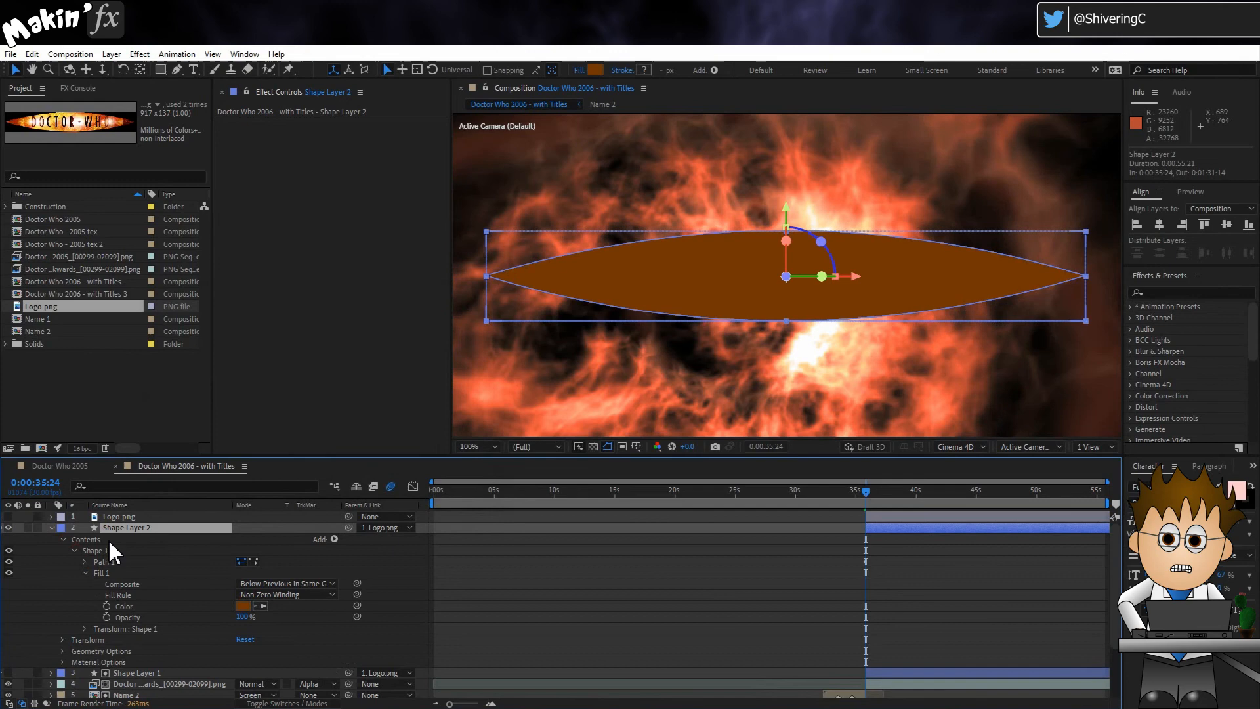
Step: Set Shape Layer 2's transform opacity to 33% and make the Logo.png layer visible again
click(62, 640)
scroll(59, 631, down, 3)
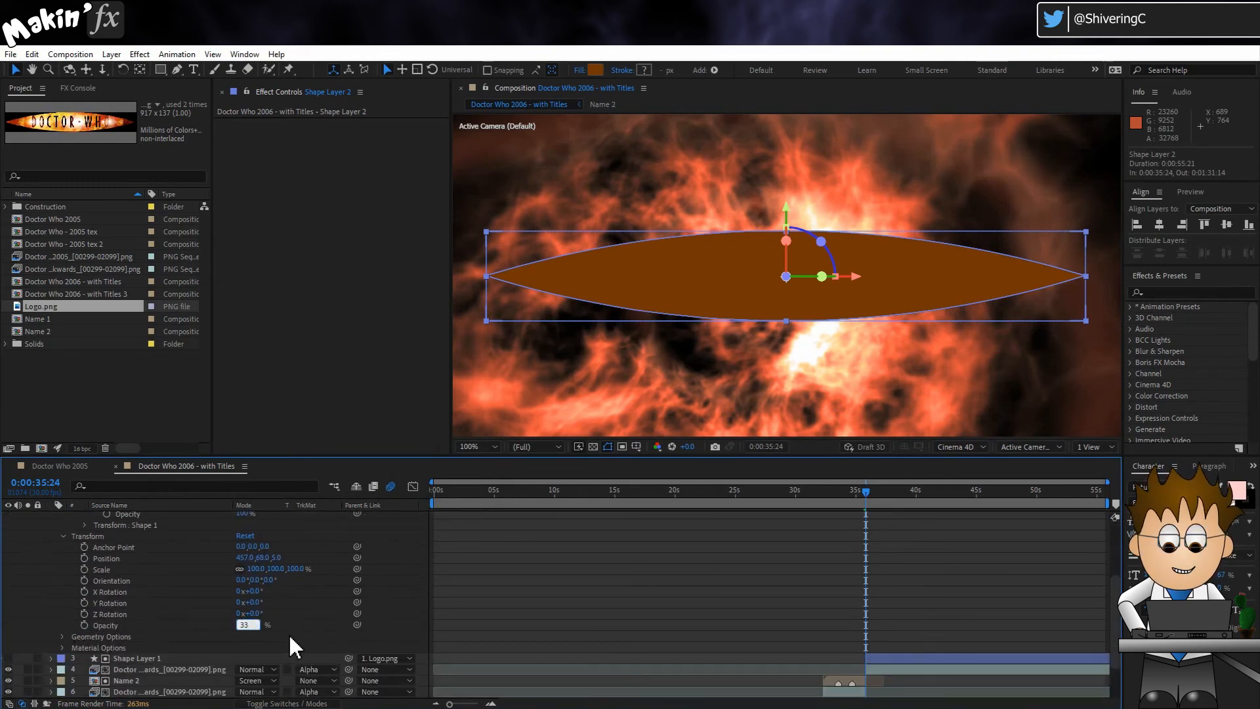
key(Return)
scroll(141, 576, up, 3)
click(52, 524)
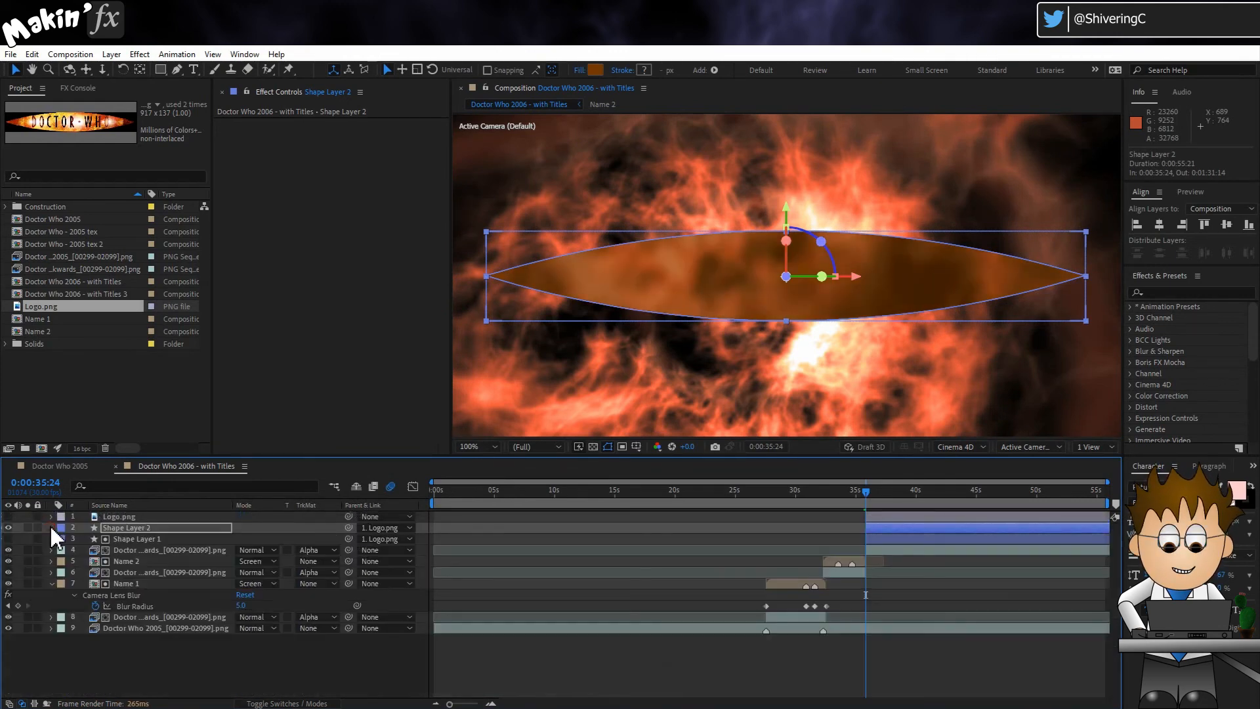
click(113, 517)
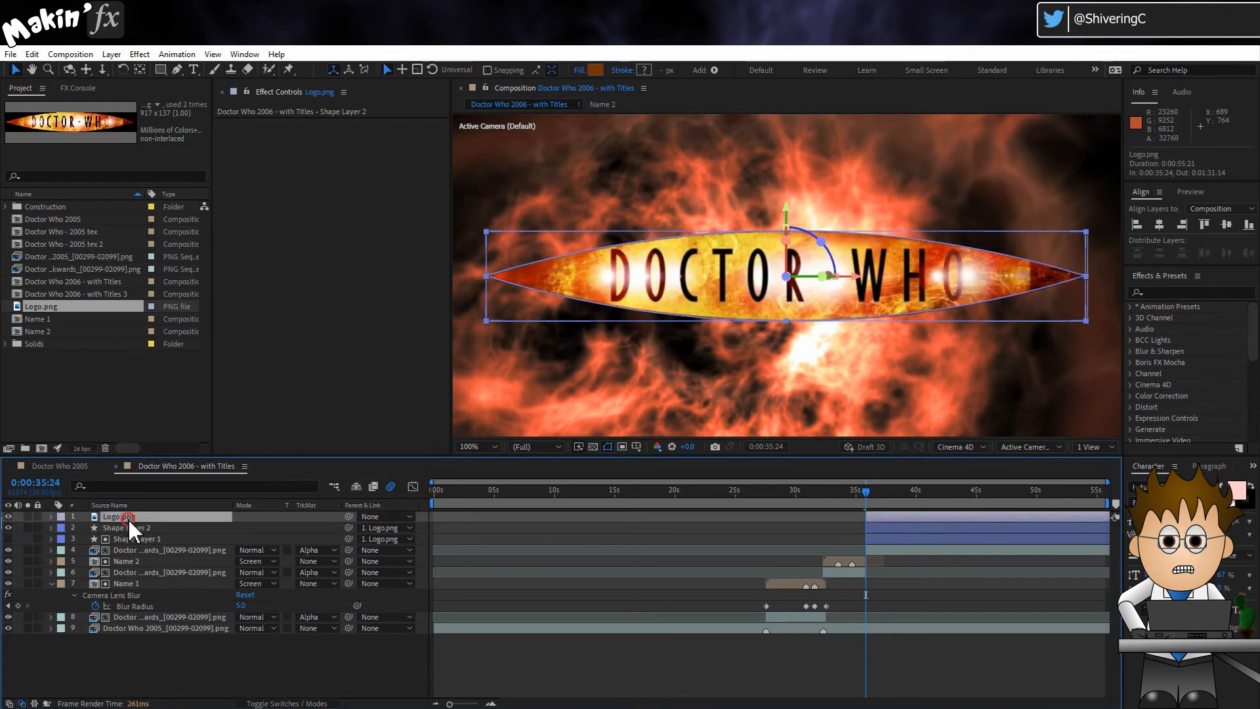